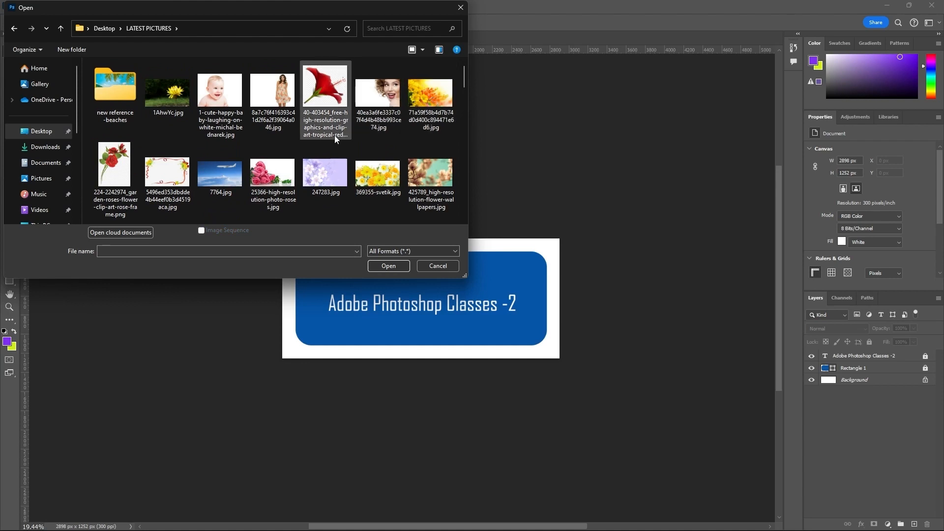
Step: Open 164039043-baby-wallpapers.jpg from the LATEST PICTURES folder and unlock its Background layer
scroll(331, 133, "down", 3)
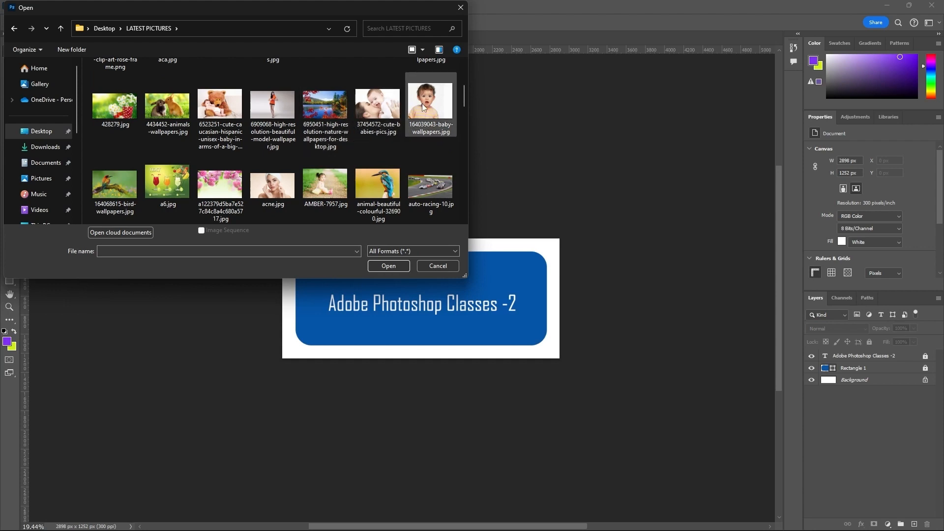
scroll(422, 103, "down", 1)
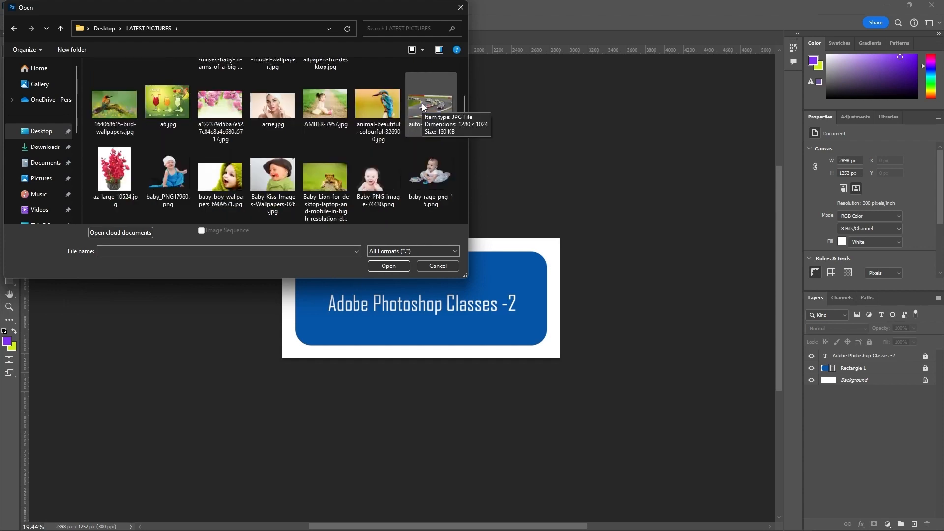
scroll(423, 108, "down", 1)
scroll(422, 107, "up", 3)
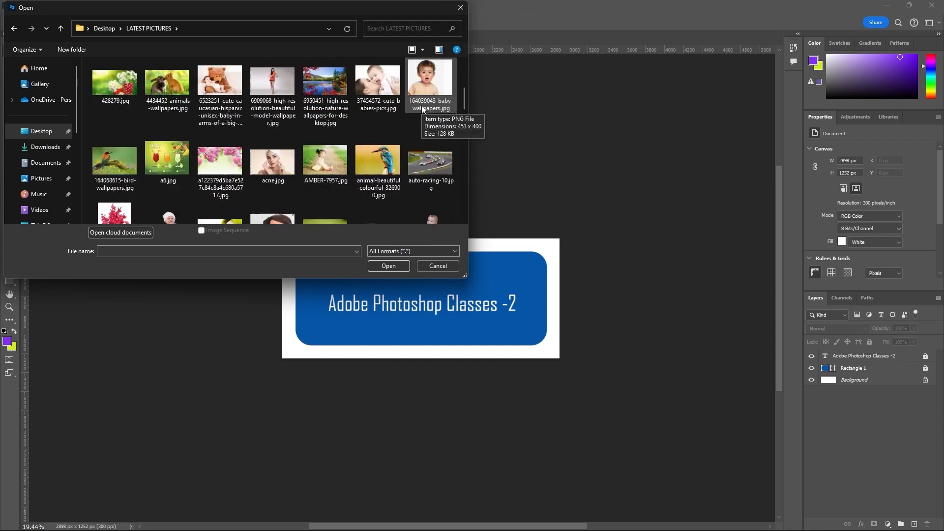
left_click(430, 162)
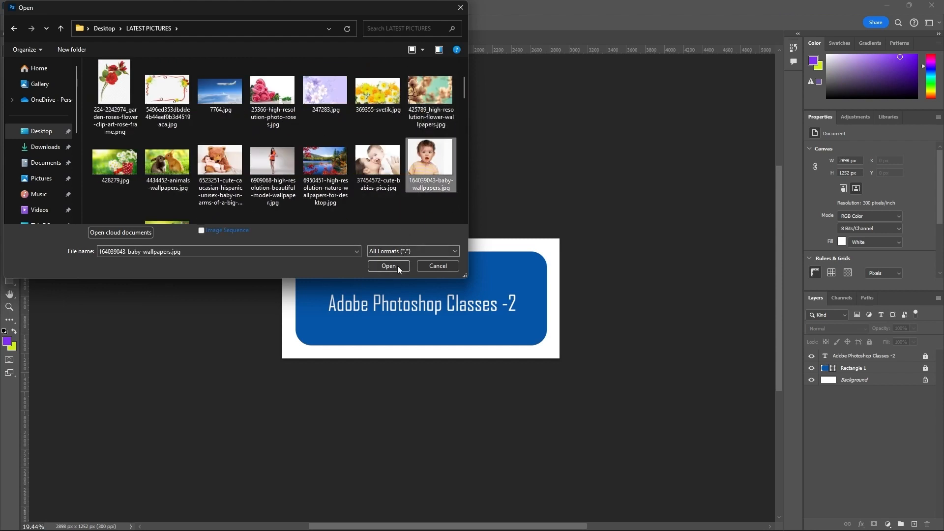
left_click(398, 265)
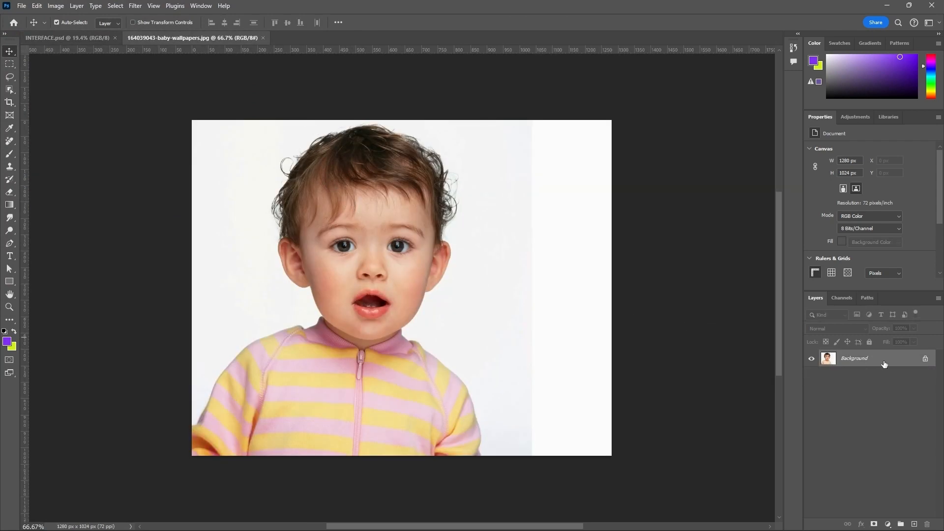
left_click(925, 358)
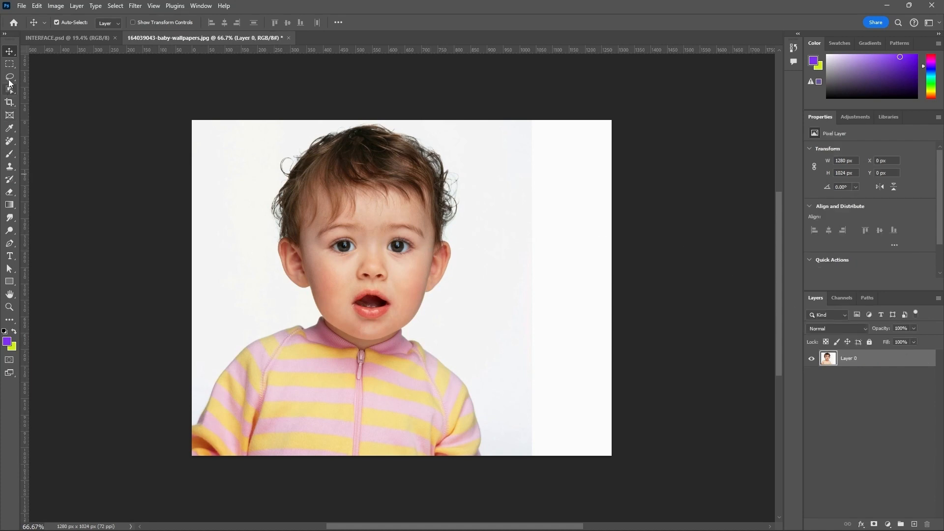
Step: Cycle through the lasso variants and settle on the freehand Lasso tool
left_click(9, 78)
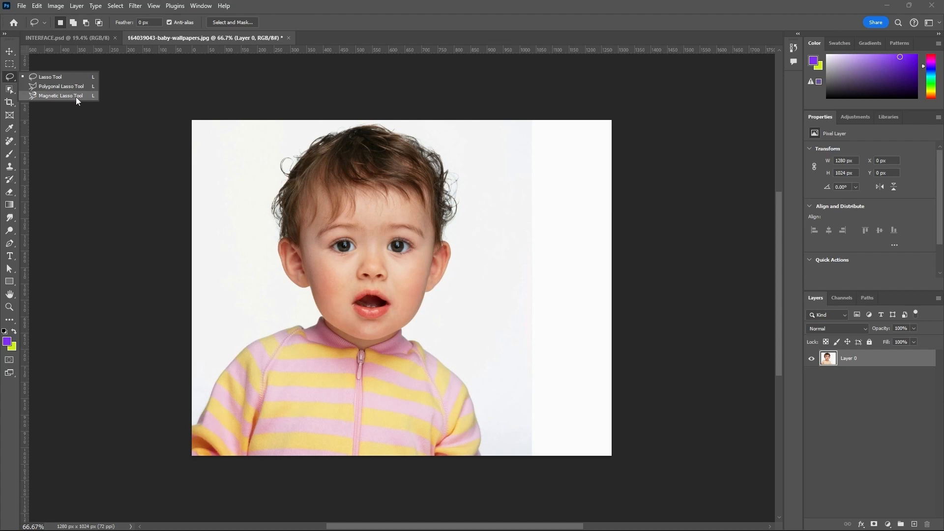
mouse_move(428, 518)
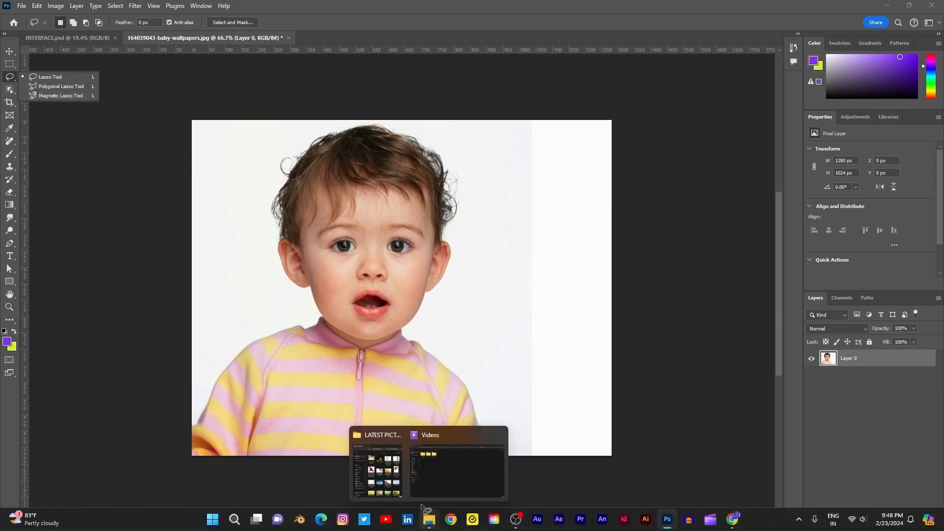
left_click(78, 75)
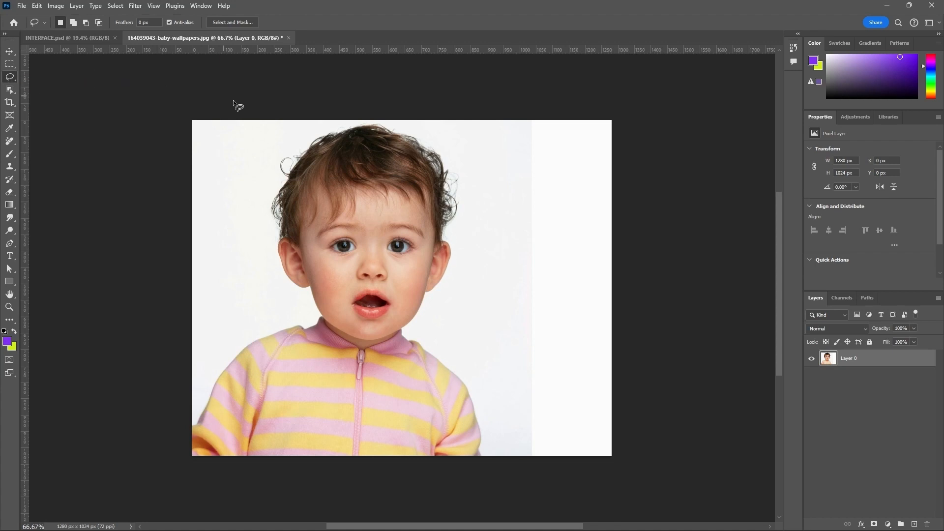
key("shift+l")
key("shift+l")
key("shift+l")
key("shift+l")
key("shift+l")
key("shift+l")
mouse_move(13, 79)
Step: Draw a freehand lasso selection about 515 by 667 px around the baby's head
mouse_move(289, 284)
left_mouse_down()
mouse_move(309, 288)
mouse_move(323, 309)
left_mouse_up()
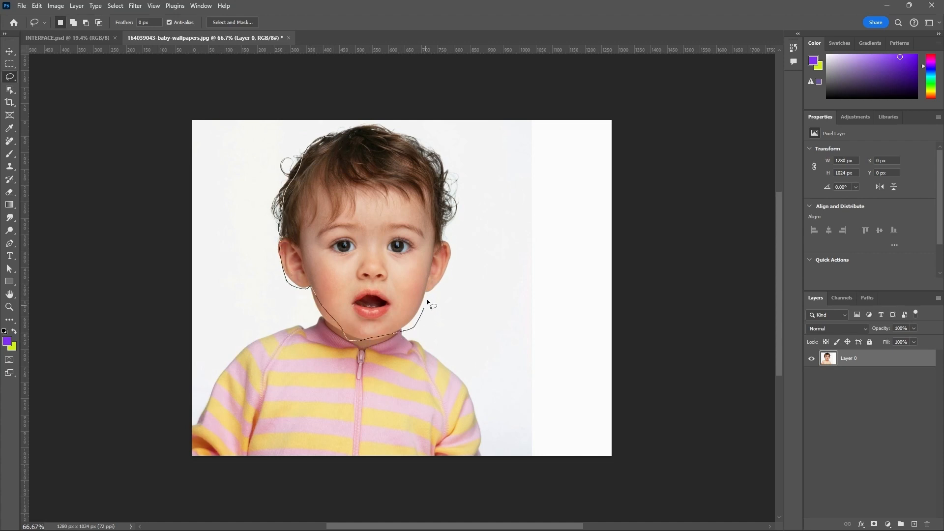
mouse_move(441, 175)
left_mouse_down()
mouse_move(431, 149)
mouse_move(395, 131)
left_mouse_up()
left_click_drag(309, 159, 306, 156)
scroll(329, 136, "up", 2)
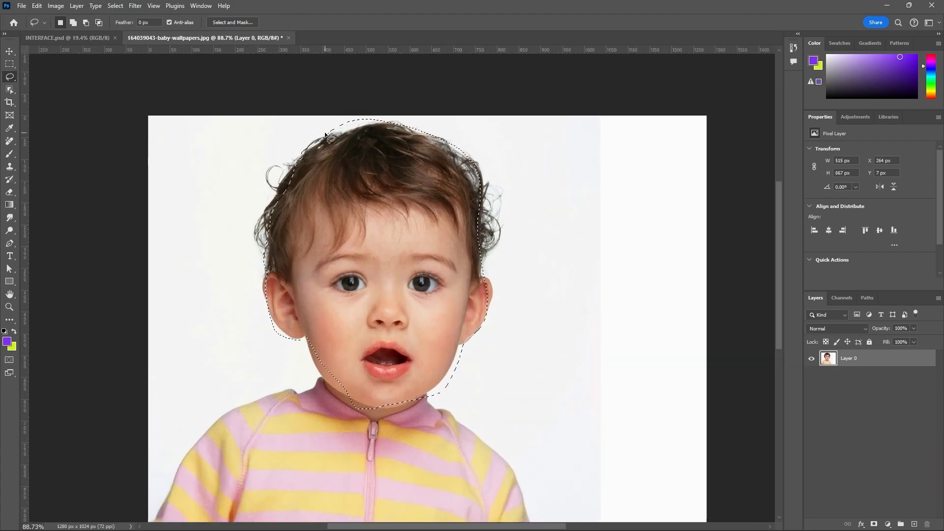
scroll(338, 229, "down", 2)
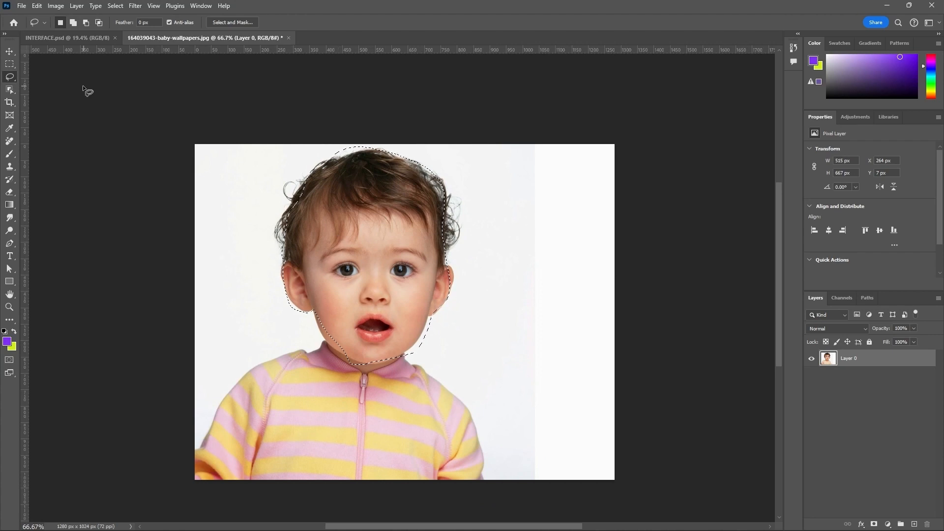
Step: Fill the selected head area with the purple foreground colour and refill it with the lime background colour
left_click(9, 52)
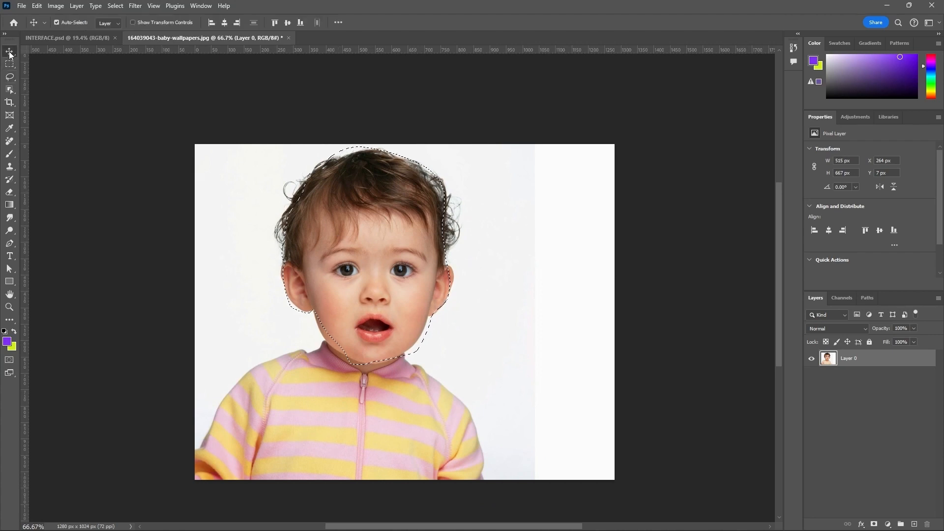
mouse_move(394, 243)
left_mouse_down()
mouse_move(492, 322)
mouse_move(544, 263)
mouse_move(447, 265)
mouse_move(375, 333)
mouse_move(388, 246)
mouse_move(404, 259)
left_mouse_up()
key("alt+BackSpace")
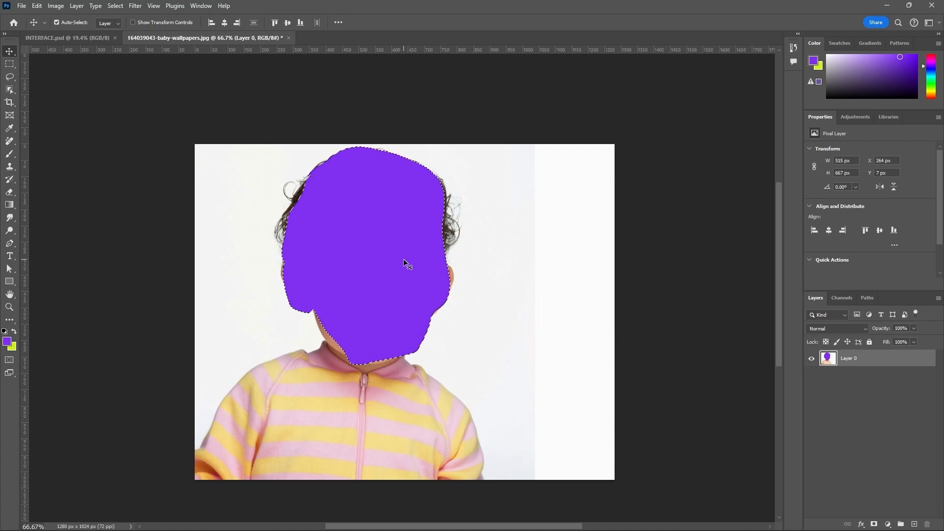
key("ctrl")
key("ctrl+BackSpace")
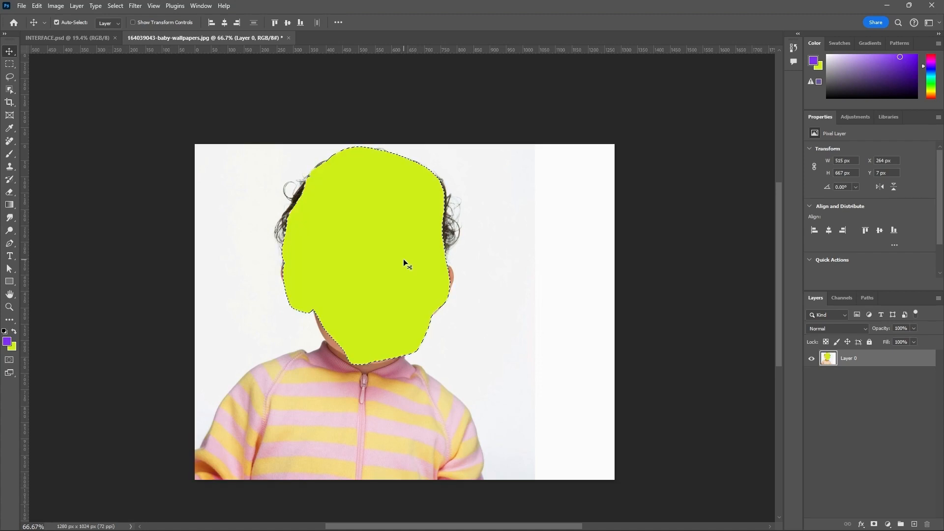
Step: Undo both colour fills and deselect the head area
key("ctrl+z")
key("ctrl+z")
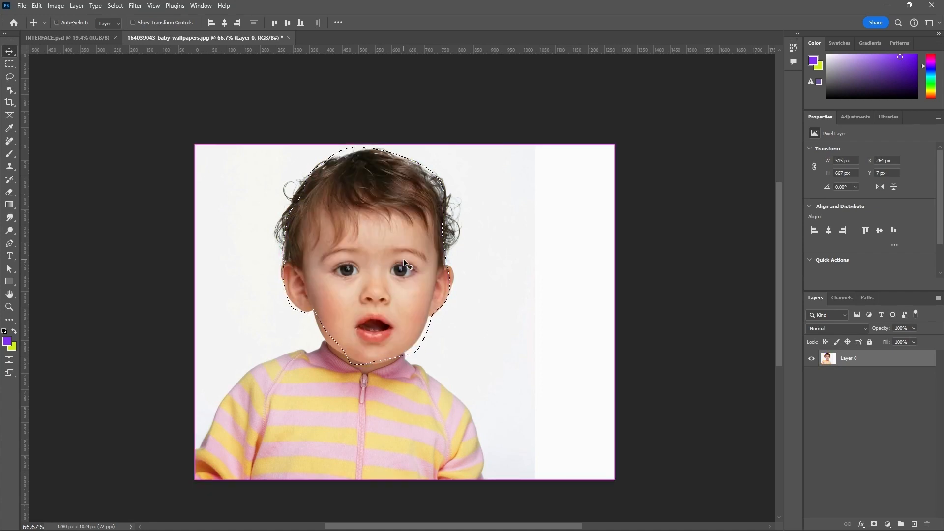
key("ctrl+d")
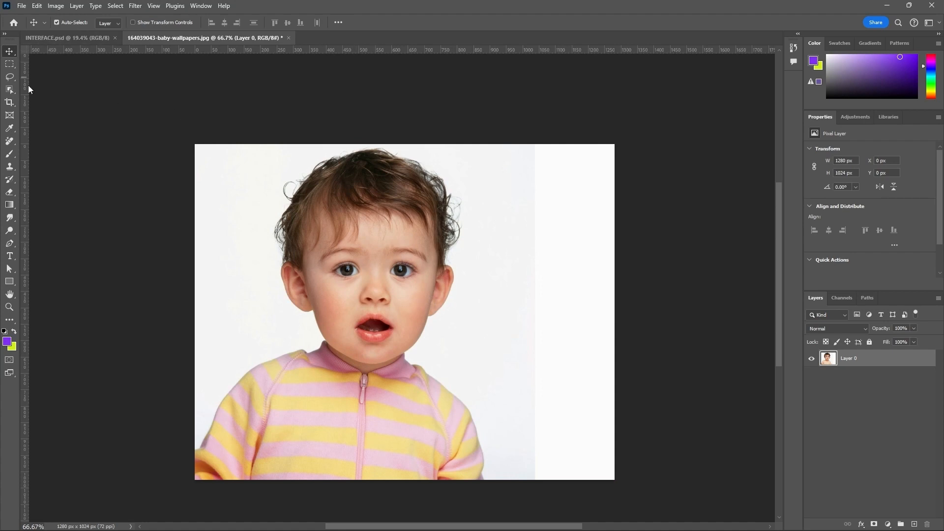
Step: Set the Lasso tool's feather to 10 px and draw a freehand selection about 586 by 743 px around the head
left_click(12, 79)
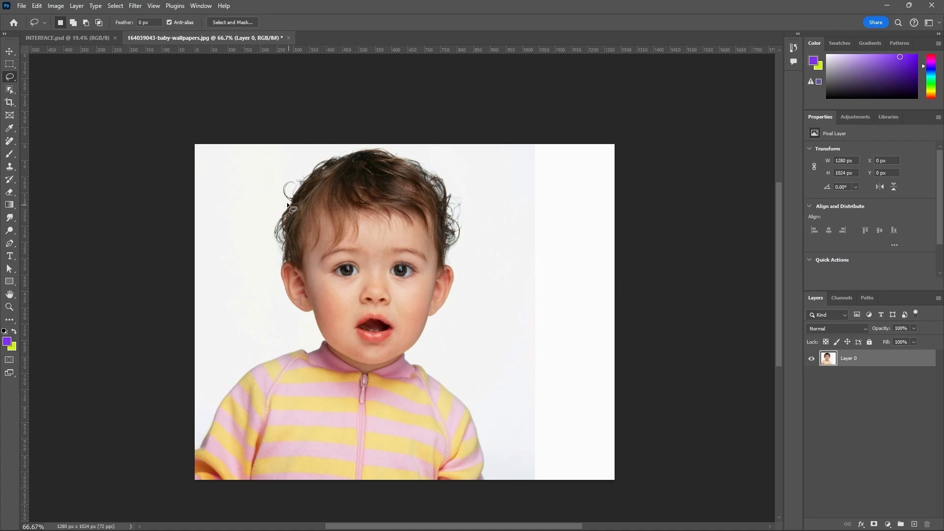
left_click(149, 22)
type("10")
key("Return")
mouse_move(323, 352)
left_mouse_down()
mouse_move(447, 309)
mouse_move(452, 236)
mouse_move(422, 157)
mouse_move(380, 144)
mouse_move(321, 167)
left_mouse_up()
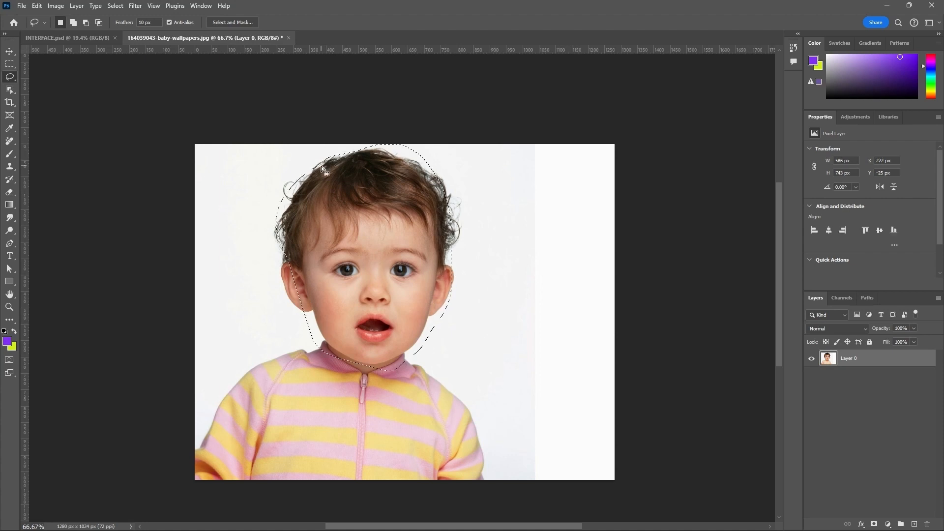
Step: Move the feathered head cut-out to the picture's right edge, undo the move and deselect
left_click(10, 52)
mouse_move(310, 211)
left_mouse_down()
mouse_move(399, 268)
mouse_move(524, 257)
left_mouse_up()
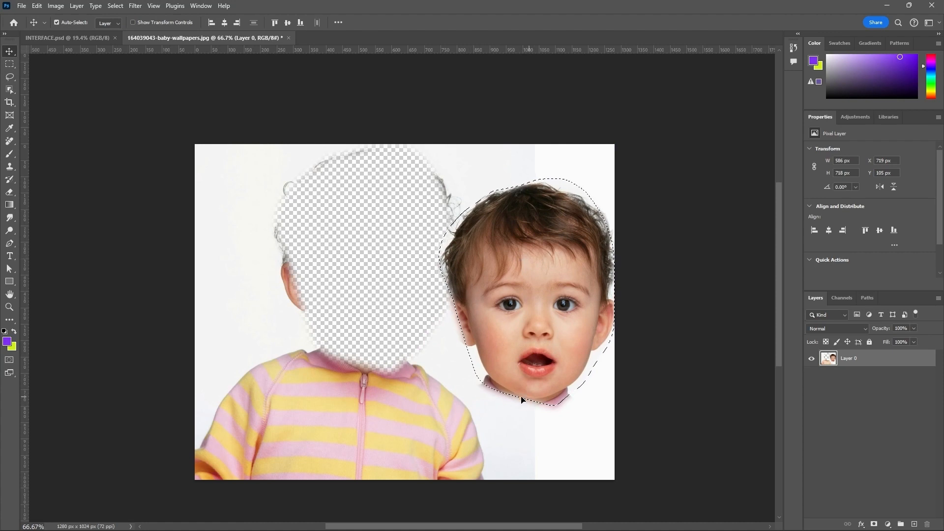
scroll(524, 396, "up", 3)
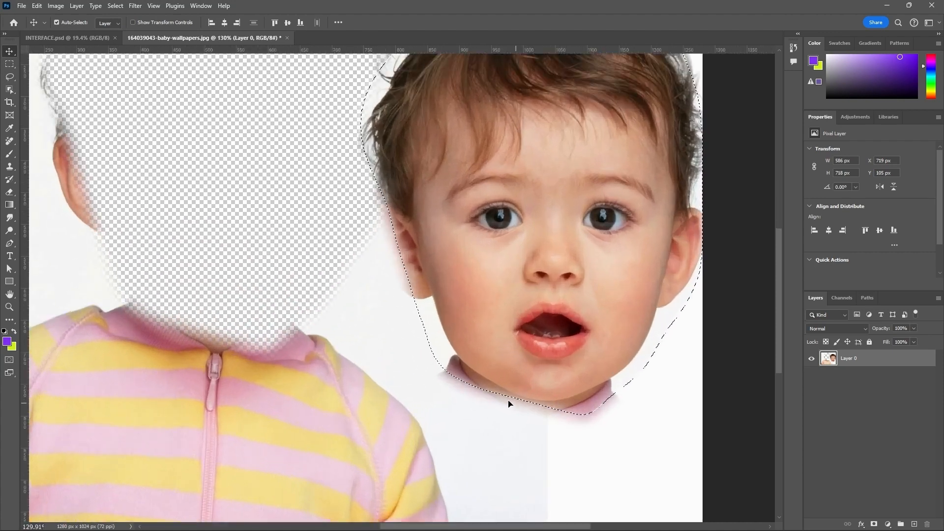
scroll(533, 407, "down", 3)
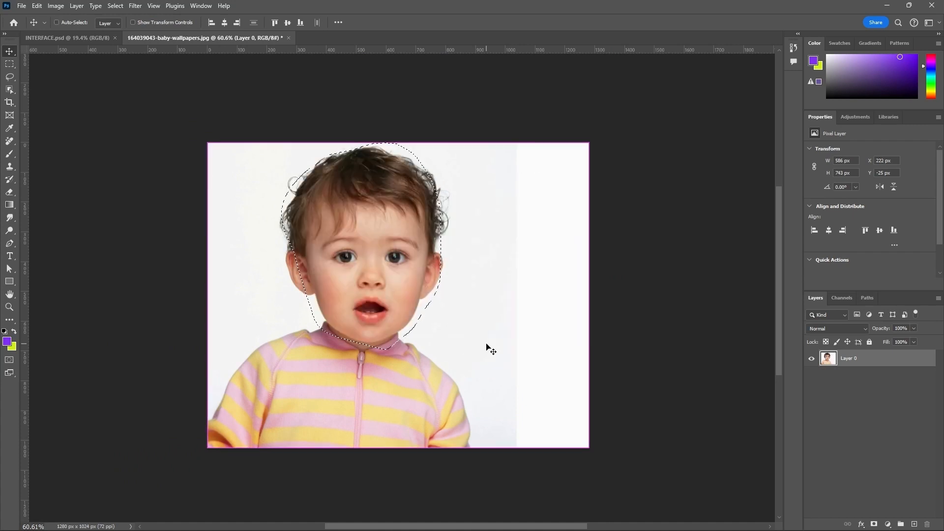
key("ctrl+d")
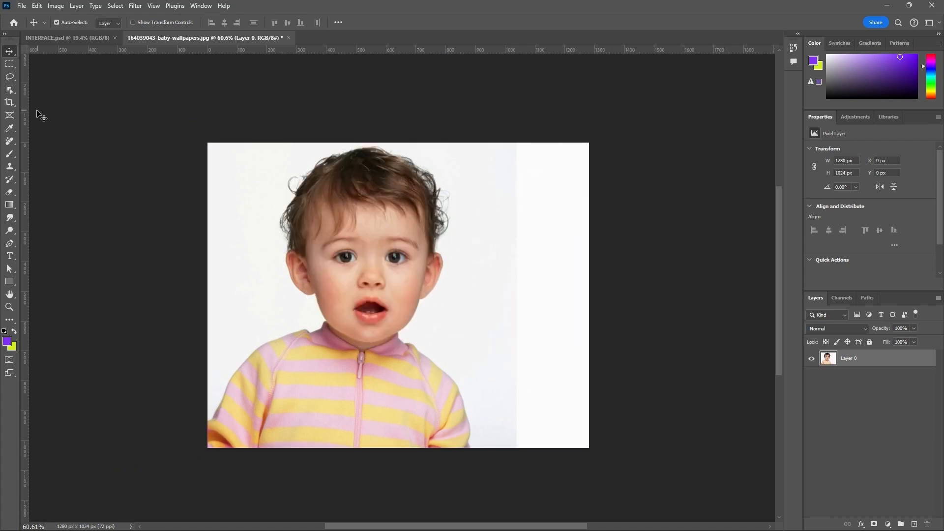
Step: Draw a tilted four-sided Polygonal Lasso selection about 405 by 570 px in the white area beside the baby
left_click(9, 77)
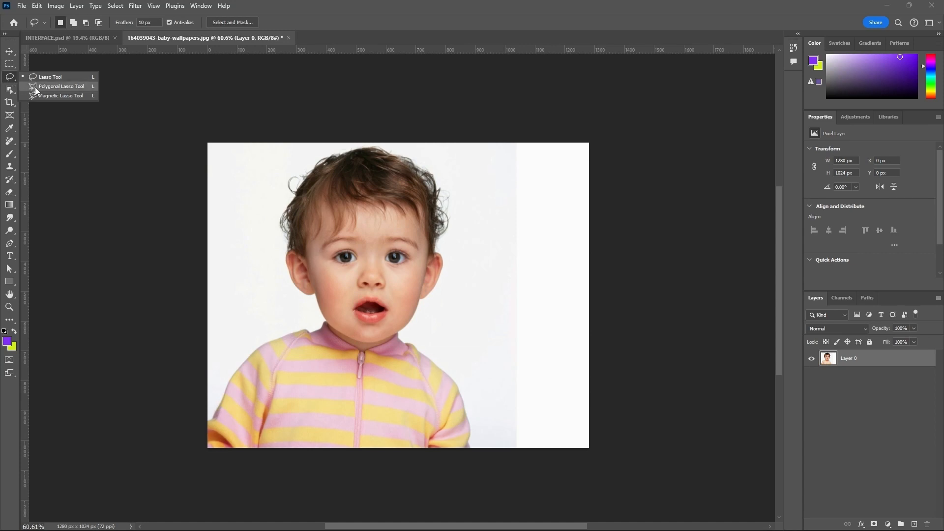
left_click(64, 86)
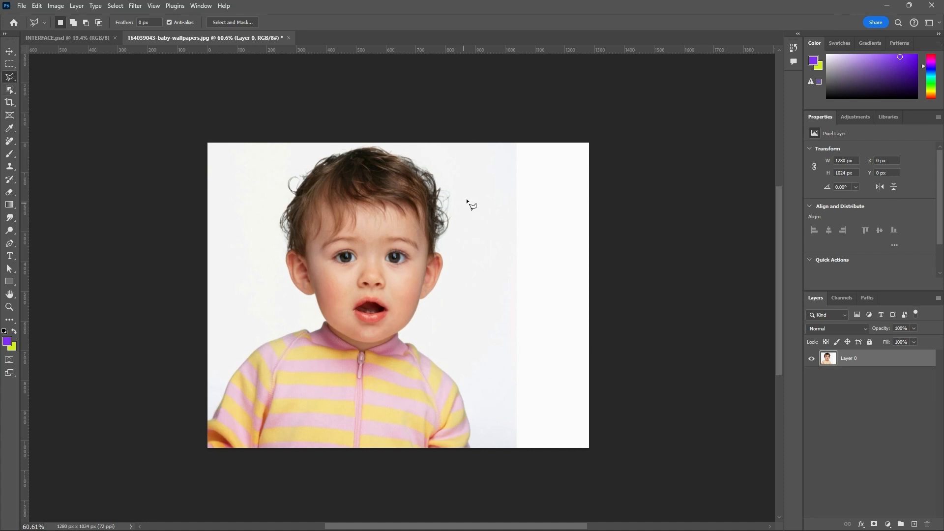
left_click(515, 178)
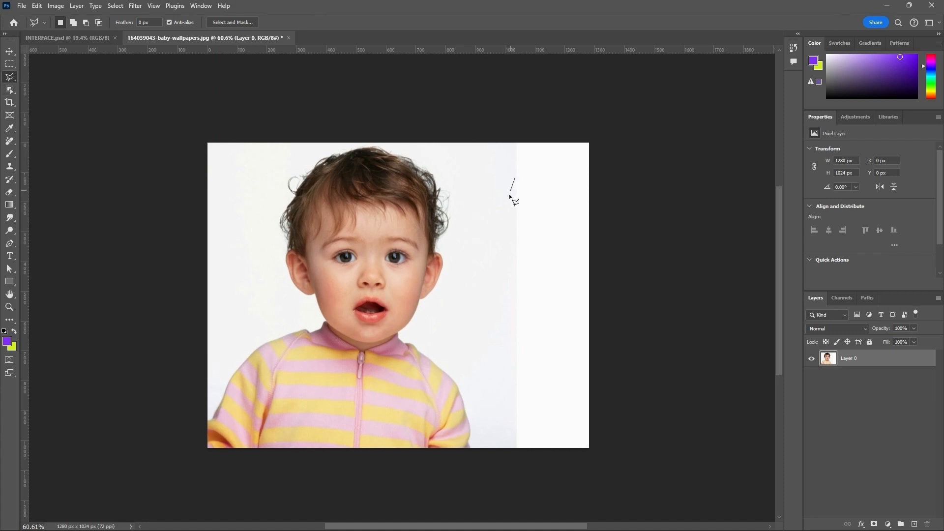
left_click(463, 317)
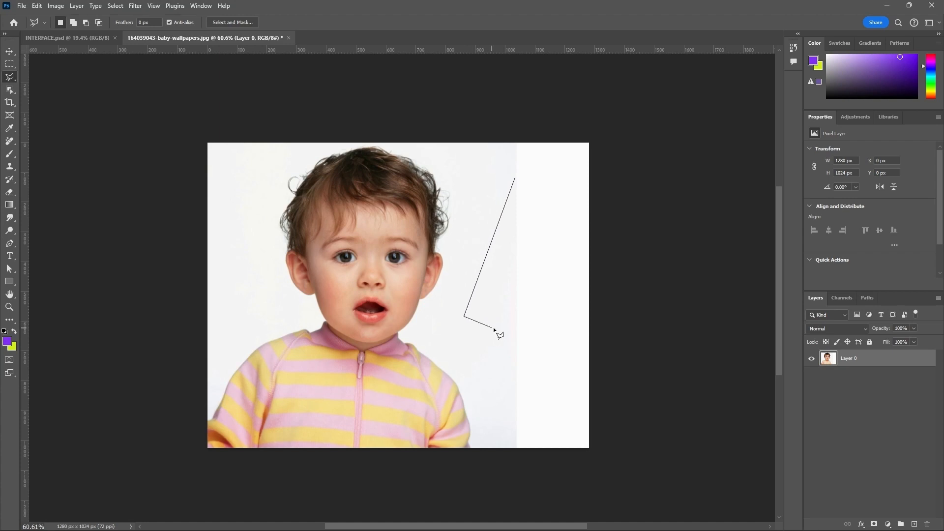
left_click(533, 348)
left_click(584, 201)
left_click(514, 180)
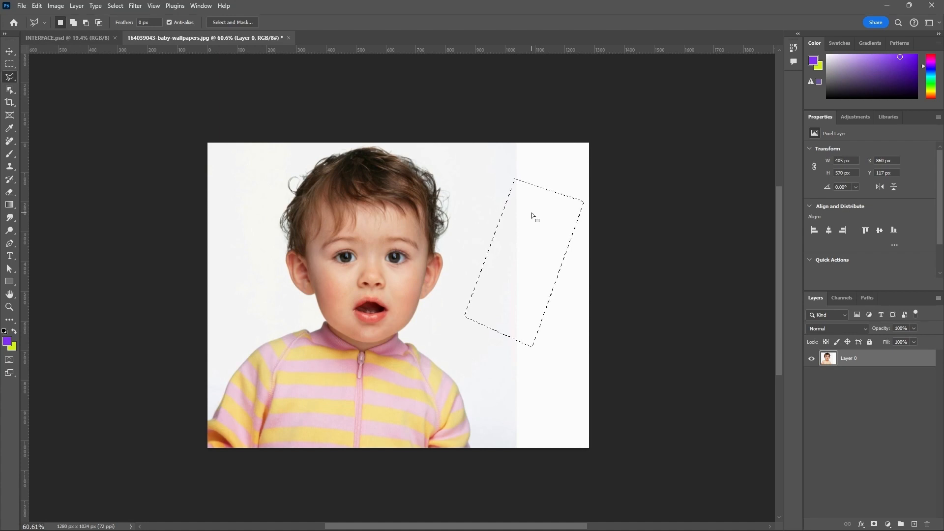
Step: Move the selected four-sided patch diagonally down toward the image's right edge, undo the move and deselect
left_click(9, 51)
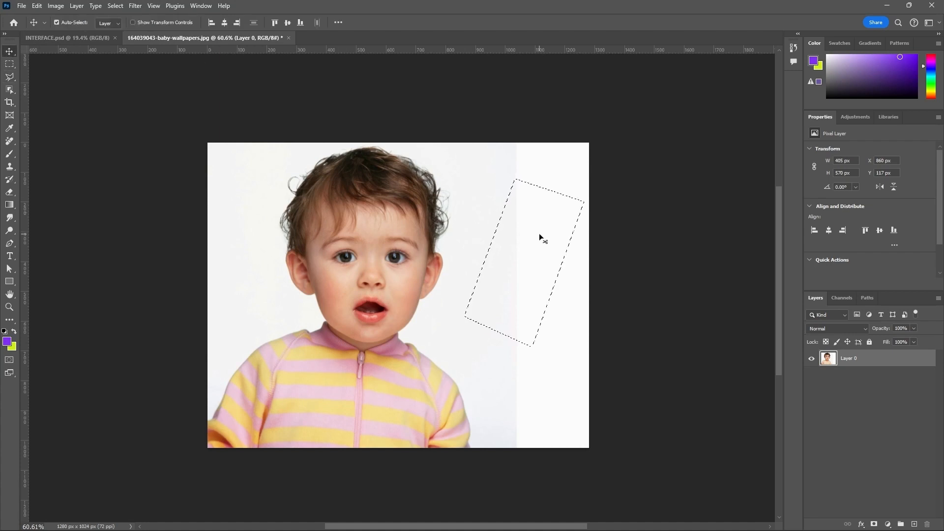
left_click_drag(540, 235, 578, 293)
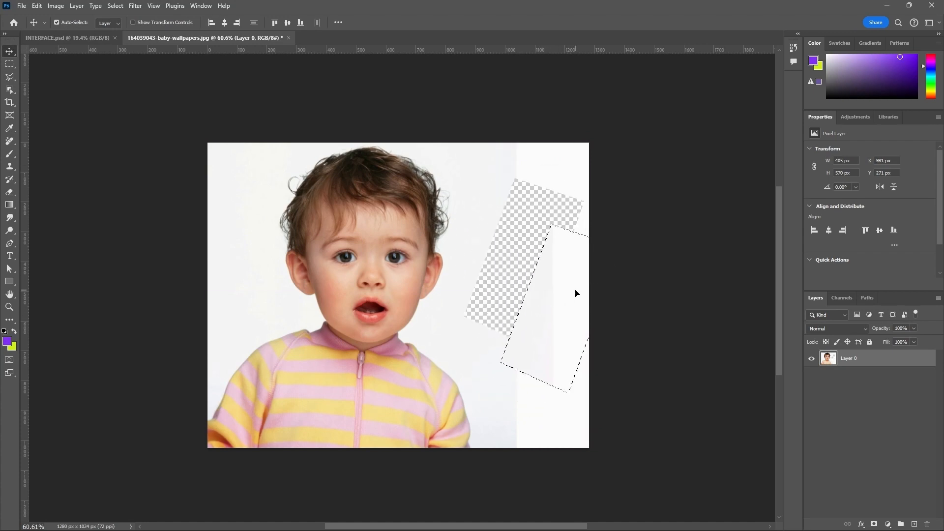
key("ctrl+z")
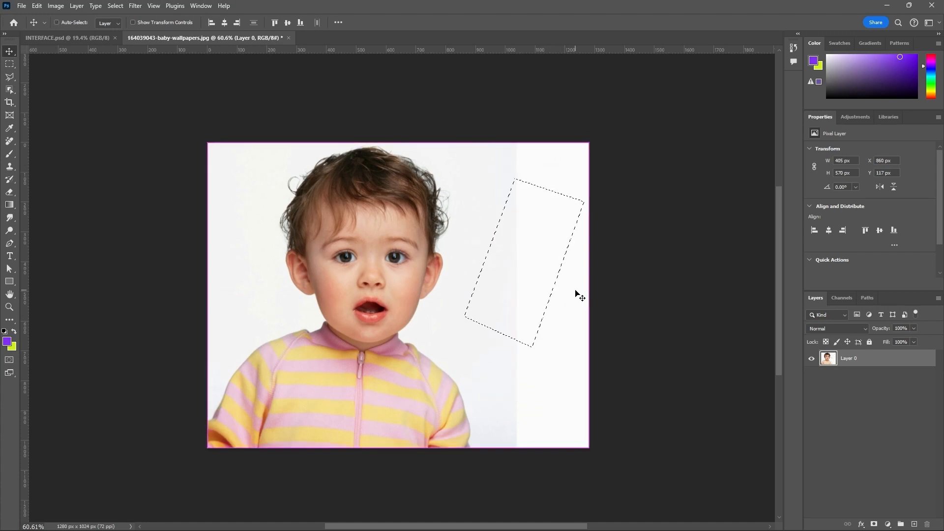
key("ctrl+d")
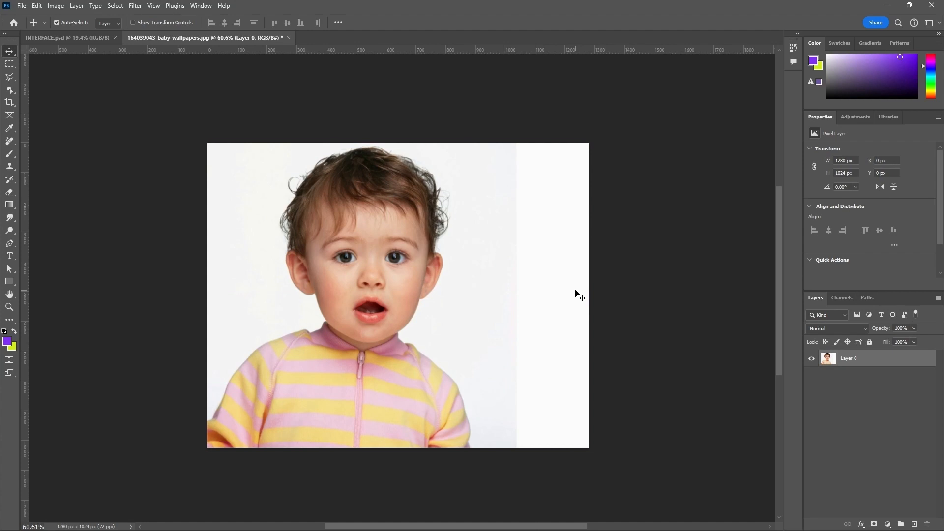
Step: Trace the outline of the baby's head with the Magnetic Lasso to make a selection about 534 by 654 px
left_click(9, 77)
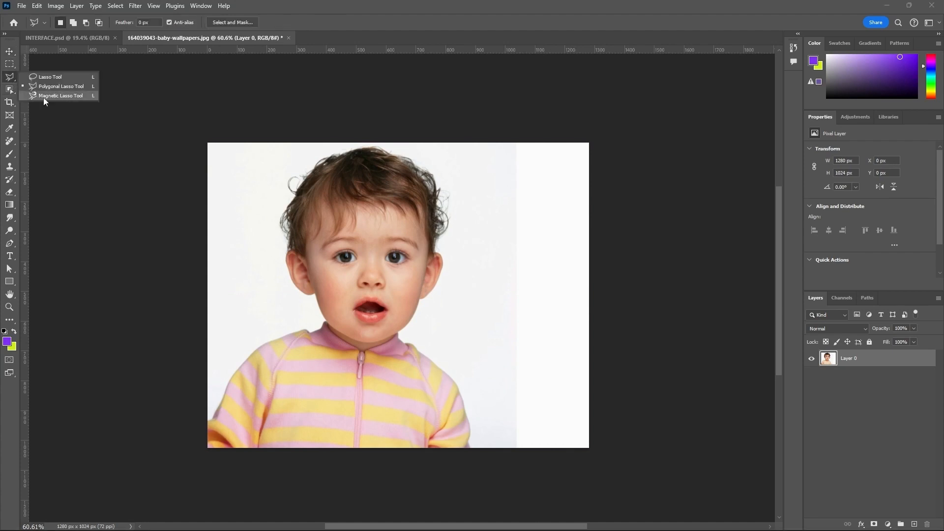
left_click(64, 96)
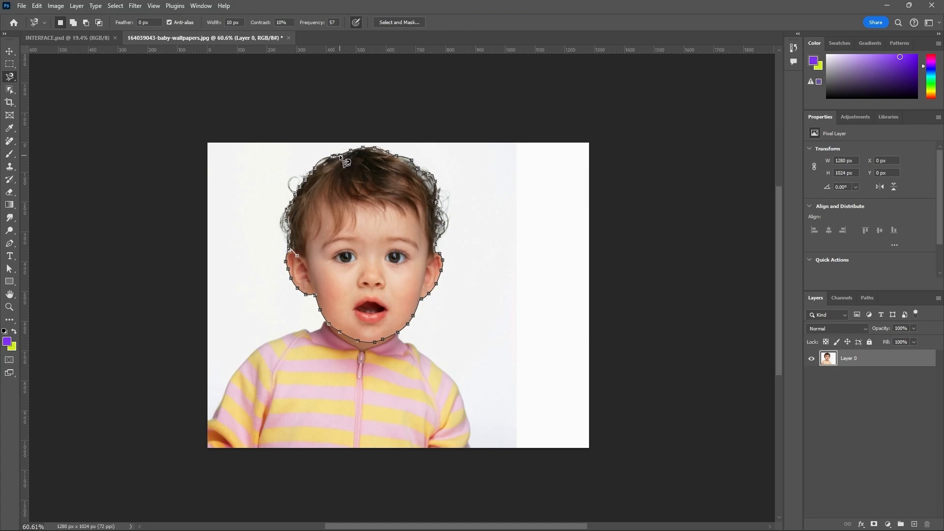
left_click(337, 157)
scroll(396, 151, "up", 2)
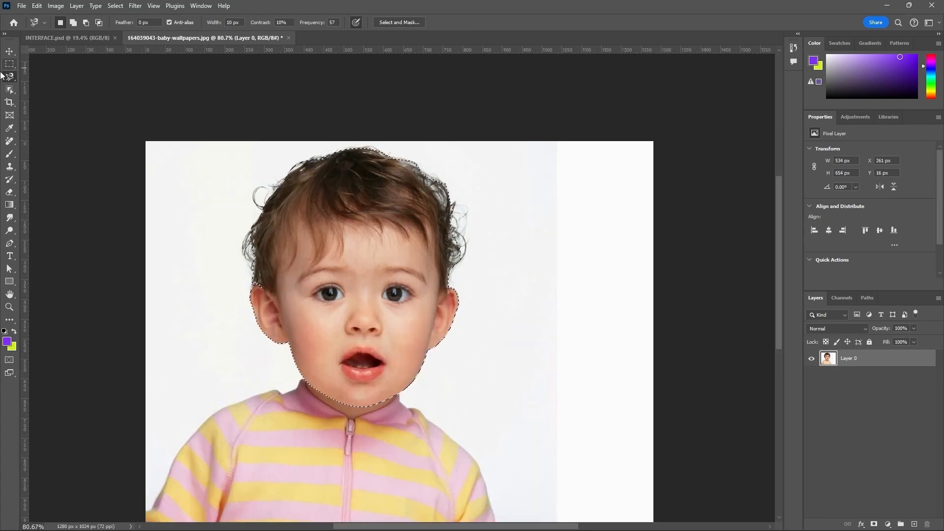
key("v")
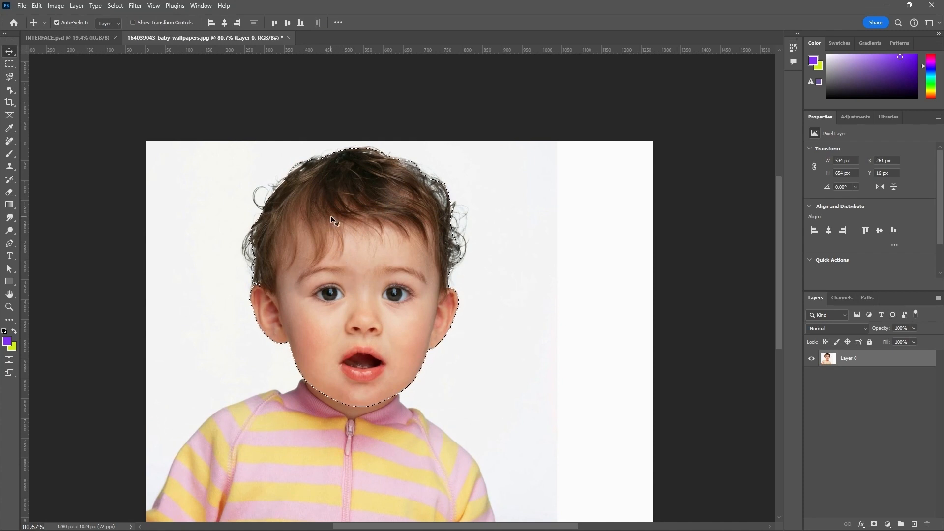
Step: Move the selected head sideways into the white area beside the baby (X 640 px, Y 56 px), undo the move and deselect
scroll(465, 248, "down", 1)
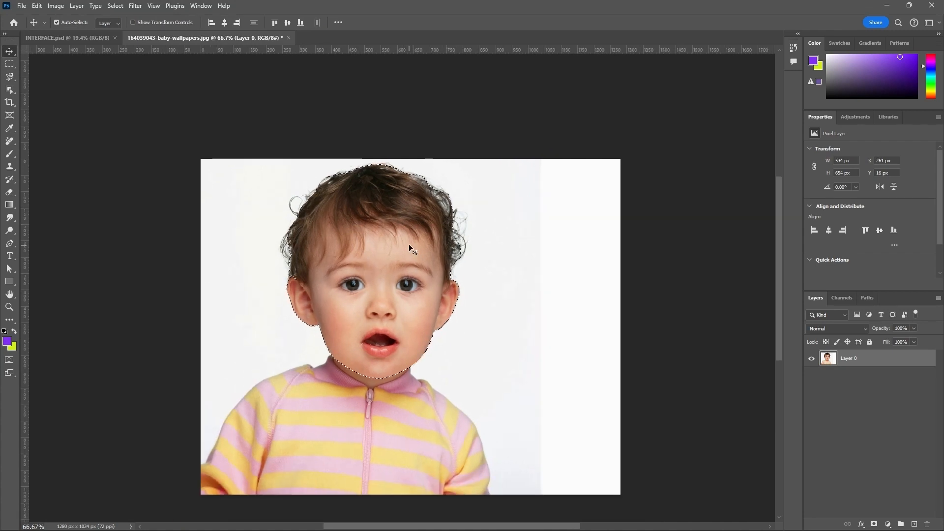
left_click_drag(408, 244, 530, 261)
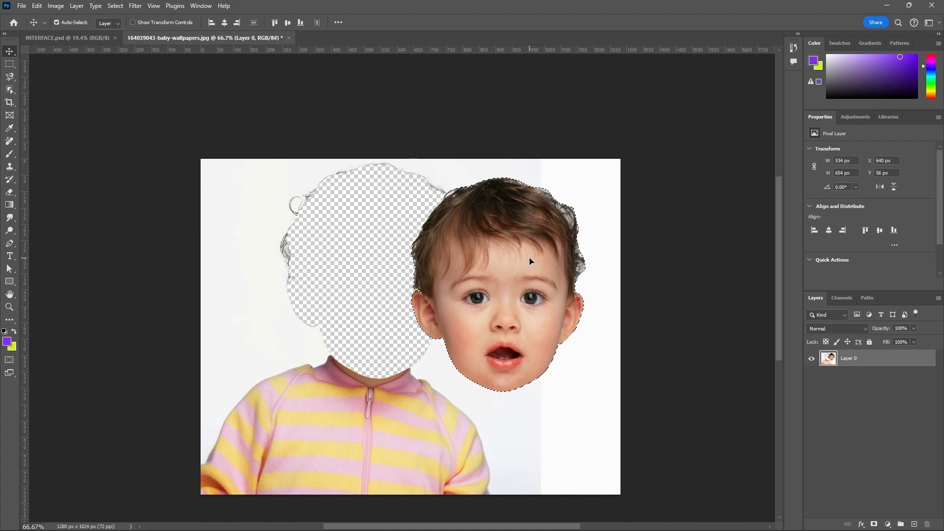
key("ctrl+z")
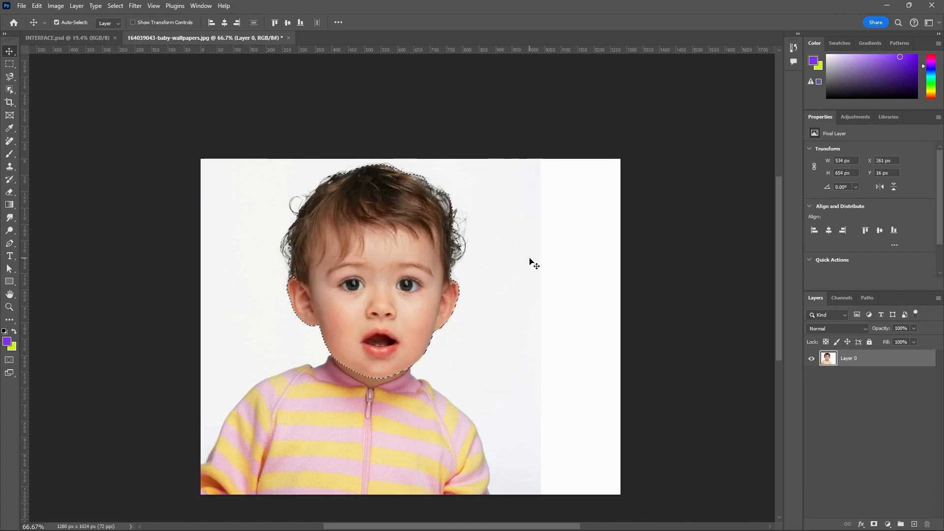
key("ctrl")
key("ctrl+d")
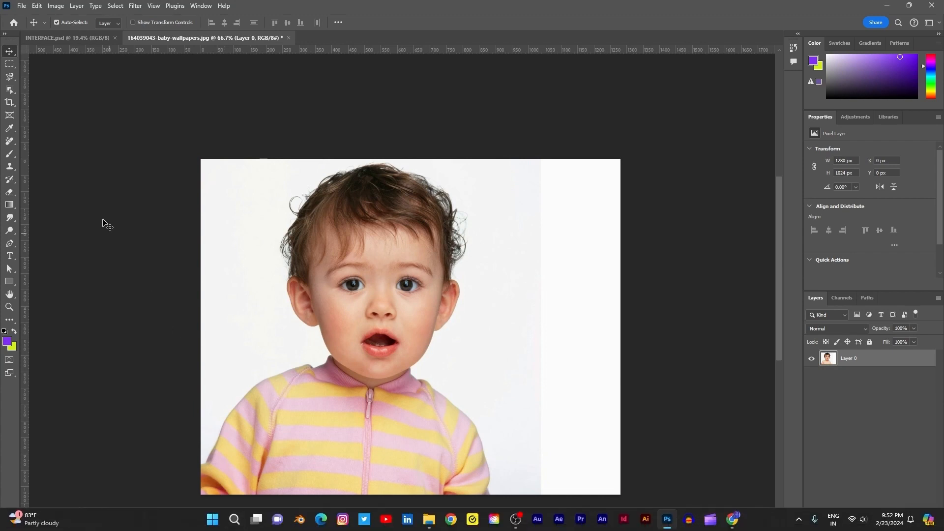
Step: Switch from the Magnetic Lasso to the Magic Wand tool
left_click(14, 79)
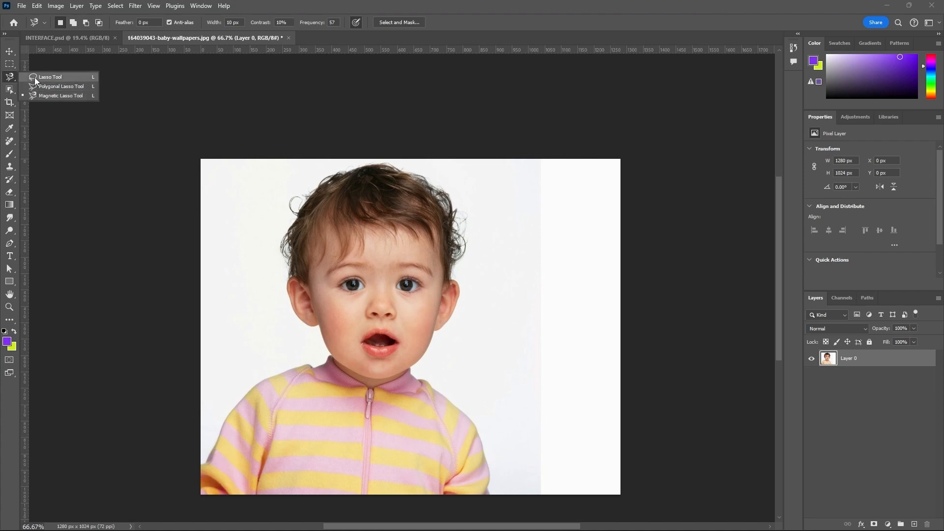
left_click(35, 77)
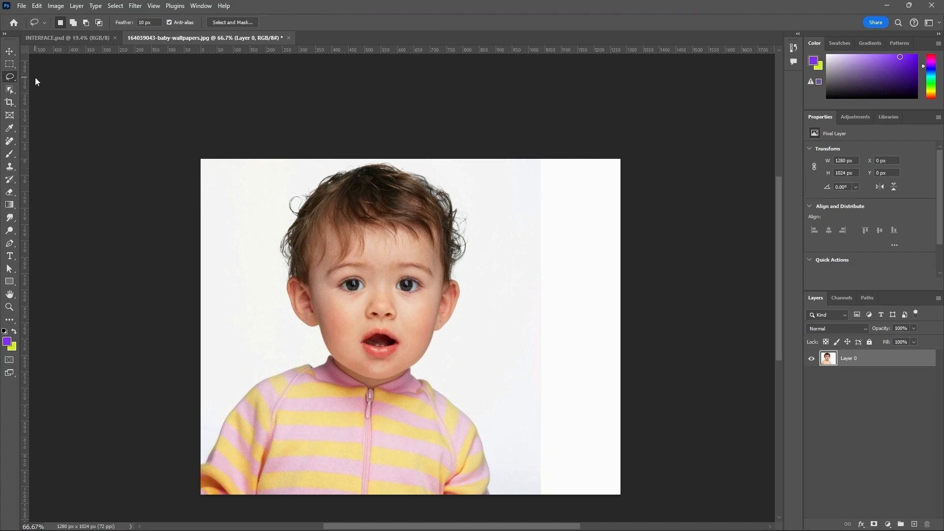
left_click(10, 91)
right_click(11, 93)
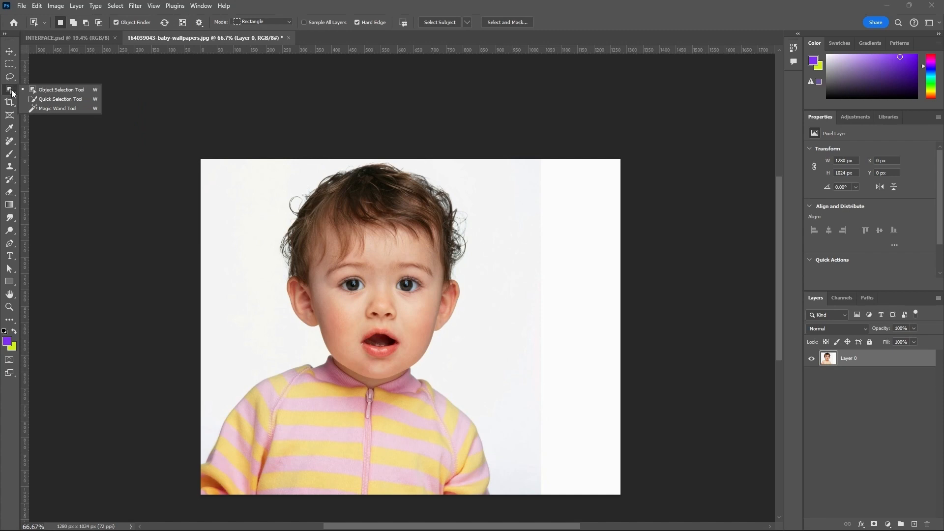
left_click(40, 110)
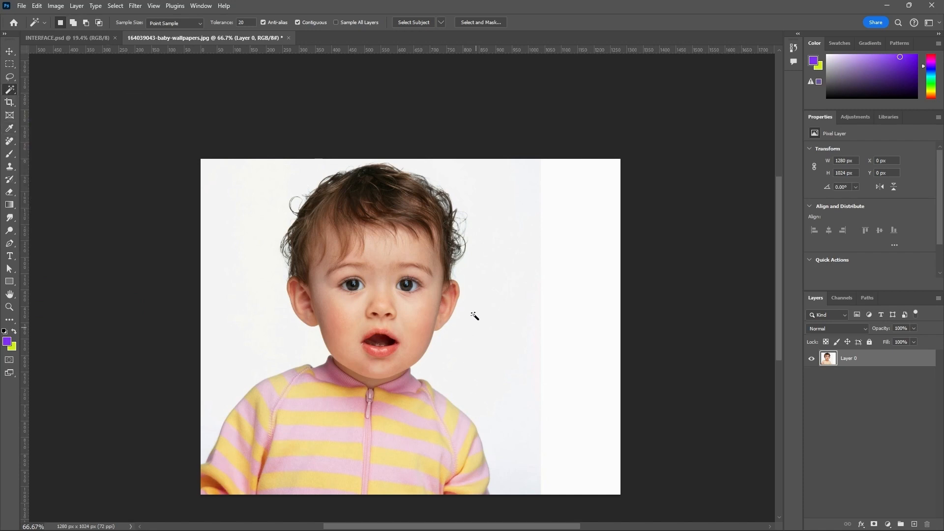
Step: Delete the white background with a Magic Wand selection, inspect the cut-out's edge, undo the deletion and deselect
scroll(390, 294, "up", 1)
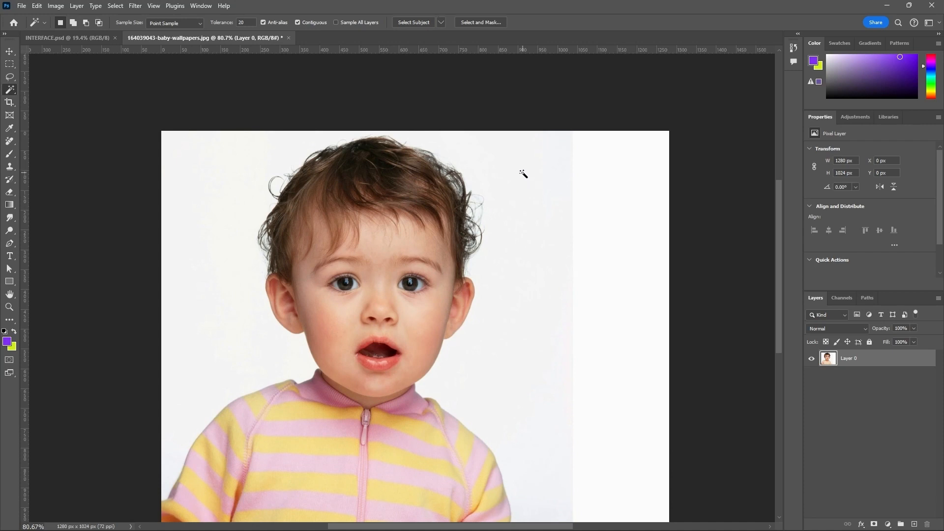
left_click(506, 171)
key("Delete")
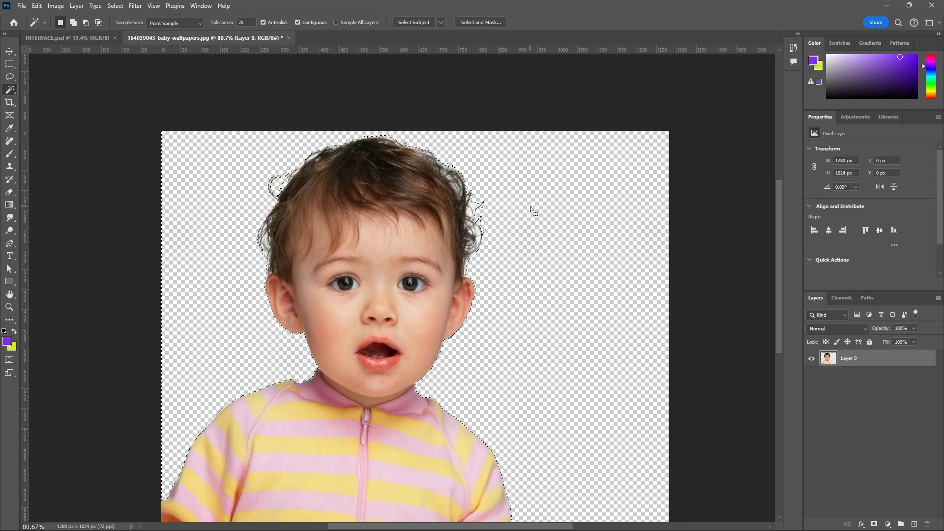
mouse_move(569, 510)
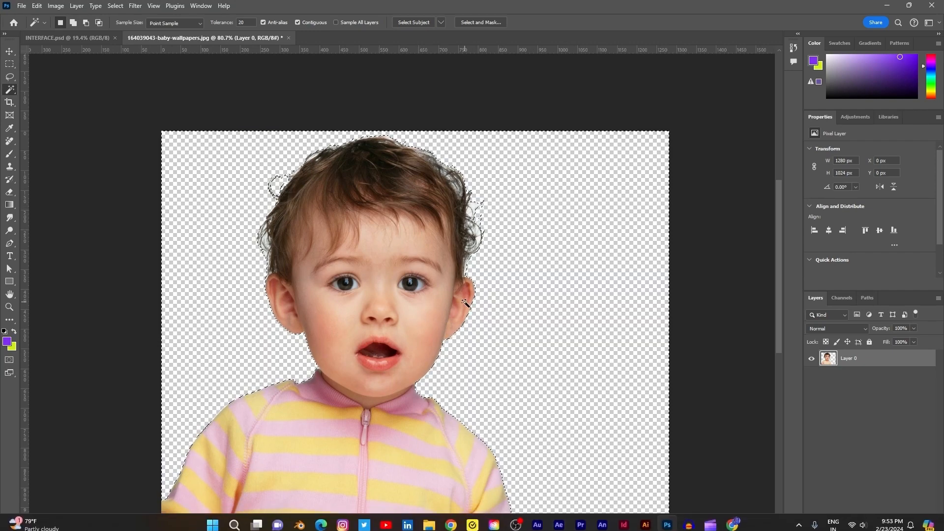
scroll(482, 305, "up", 4)
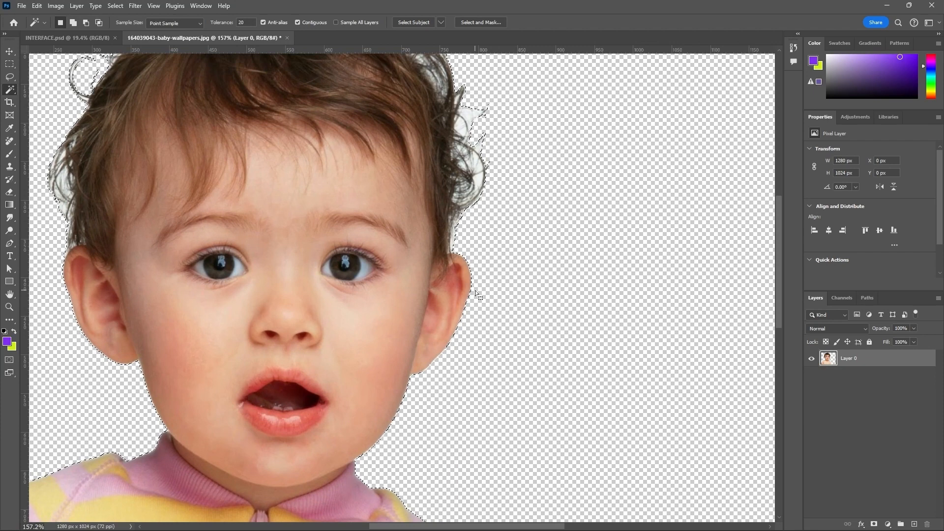
scroll(475, 291, "down", 2)
scroll(494, 239, "down", 2)
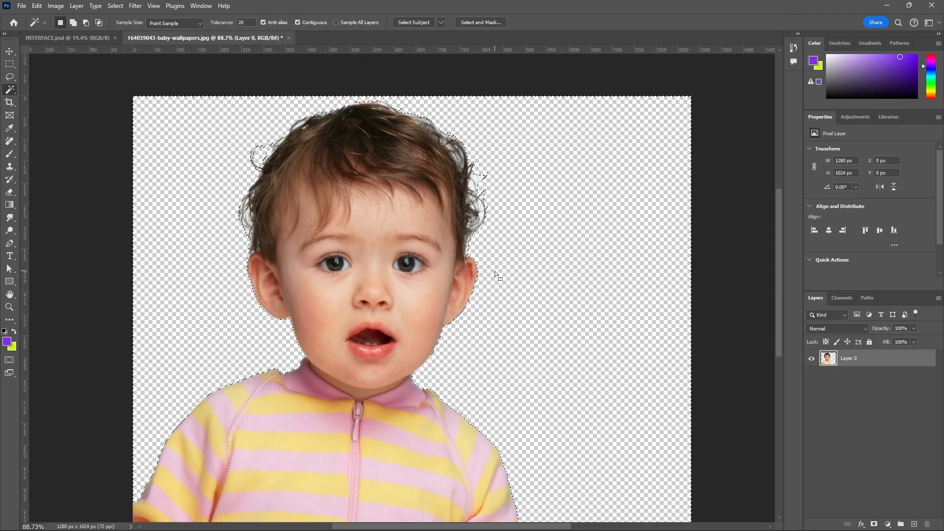
scroll(495, 270, "down", 1)
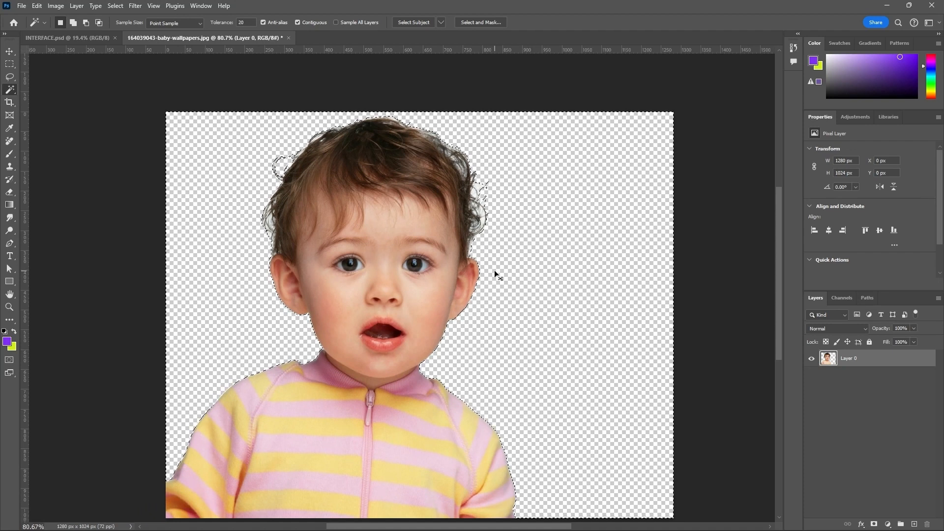
key("ctrl+z")
key("ctrl+d")
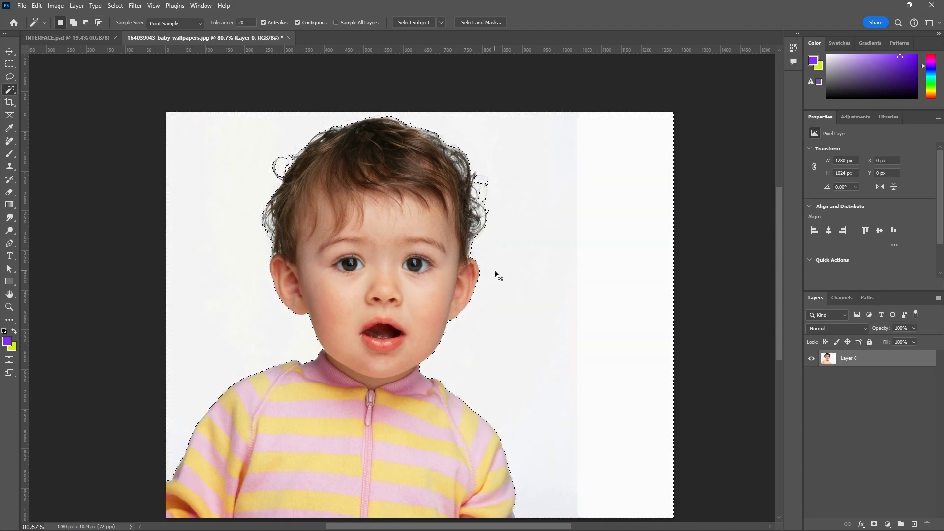
Step: Set the Magic Wand tolerance to 5 and select the off-white background between the baby and the pure white strip
left_click(248, 21)
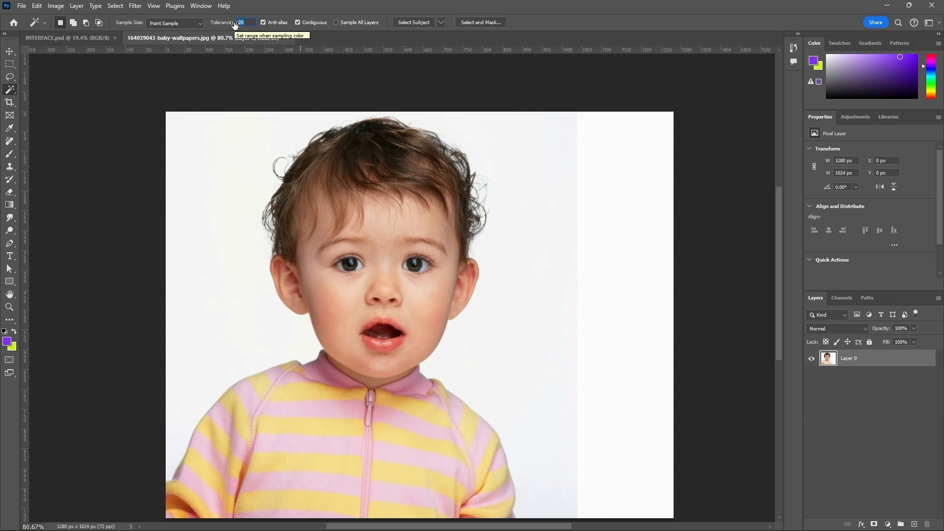
type("5")
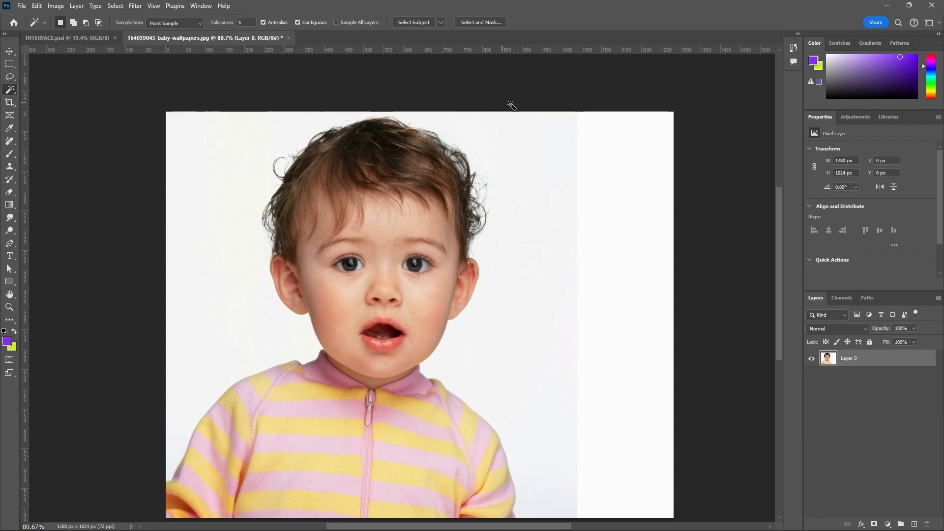
left_click(554, 139)
scroll(570, 374, "up", 3)
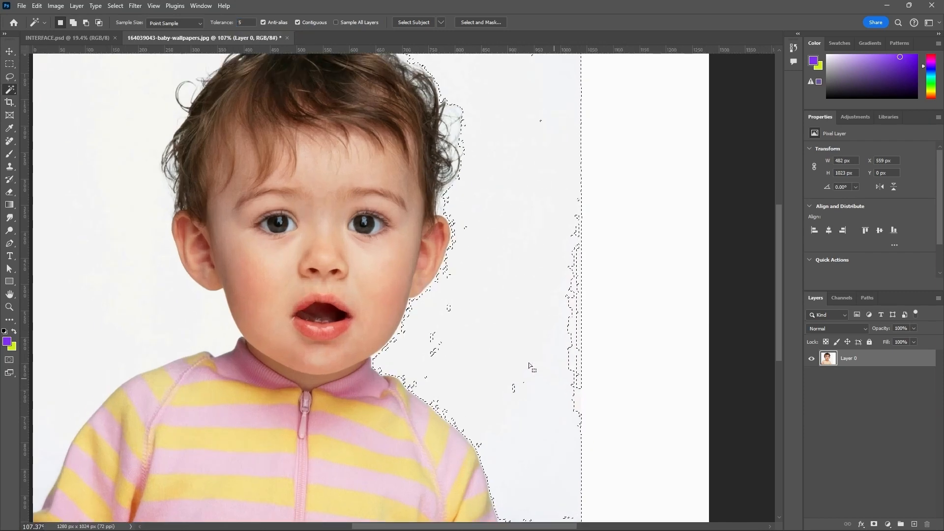
scroll(458, 276, "up", 3)
scroll(541, 294, "down", 3)
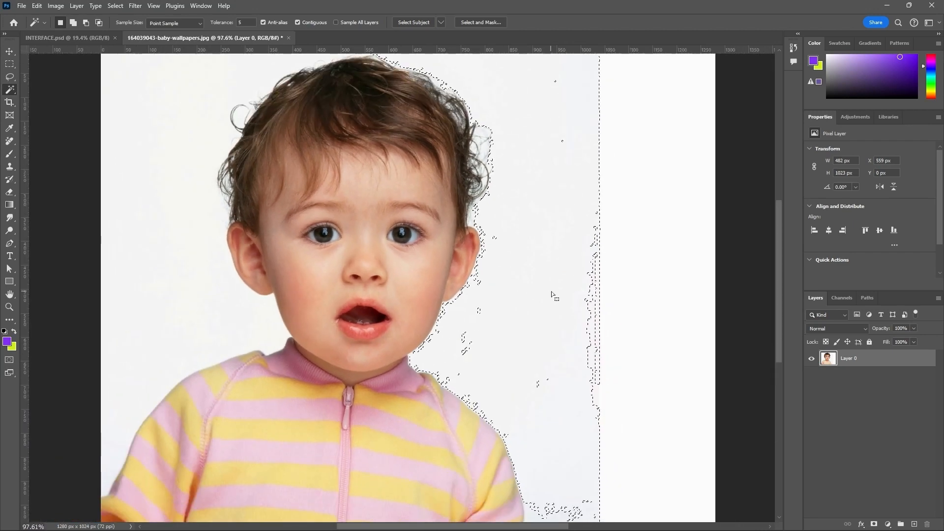
scroll(503, 264, "down", 3)
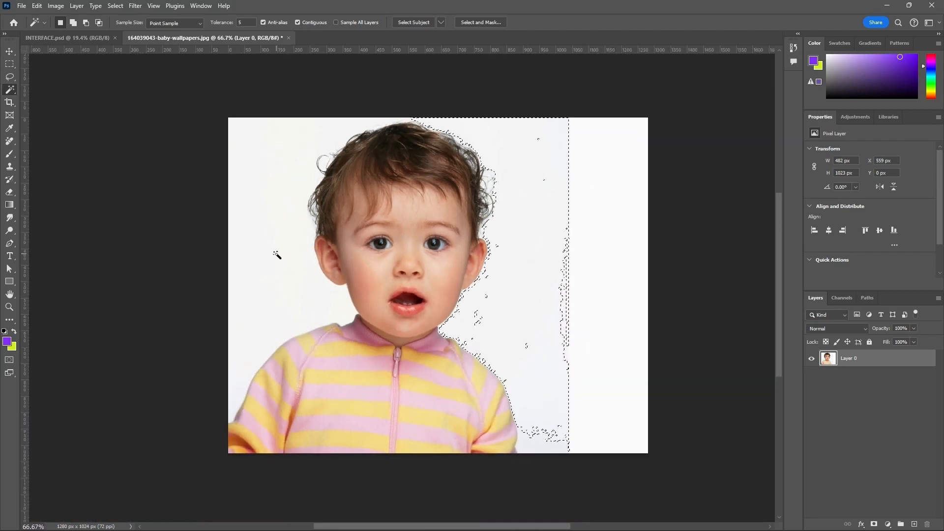
Step: Select the background on the baby's other side, replace it with a selection of the pure white strip at the picture's edge, and deselect
left_click(277, 255)
scroll(291, 195, "up", 1)
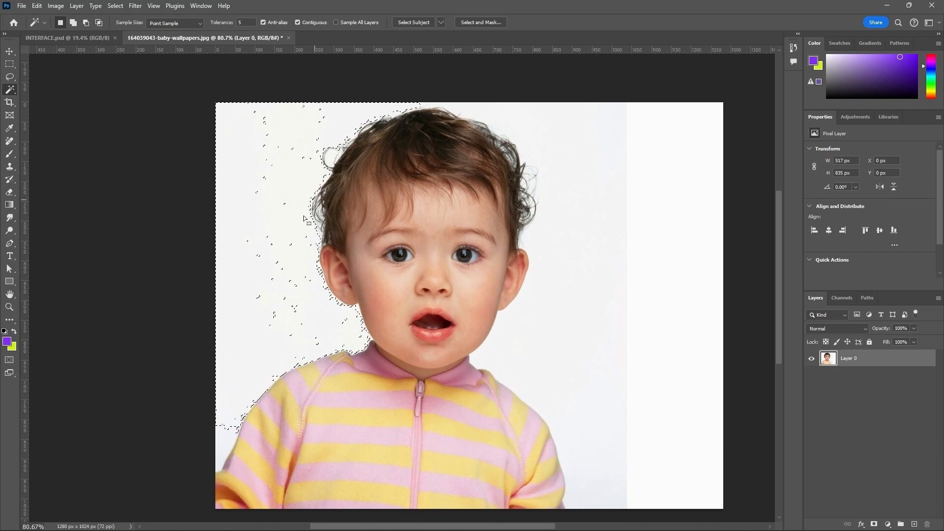
scroll(304, 217, "up", 4)
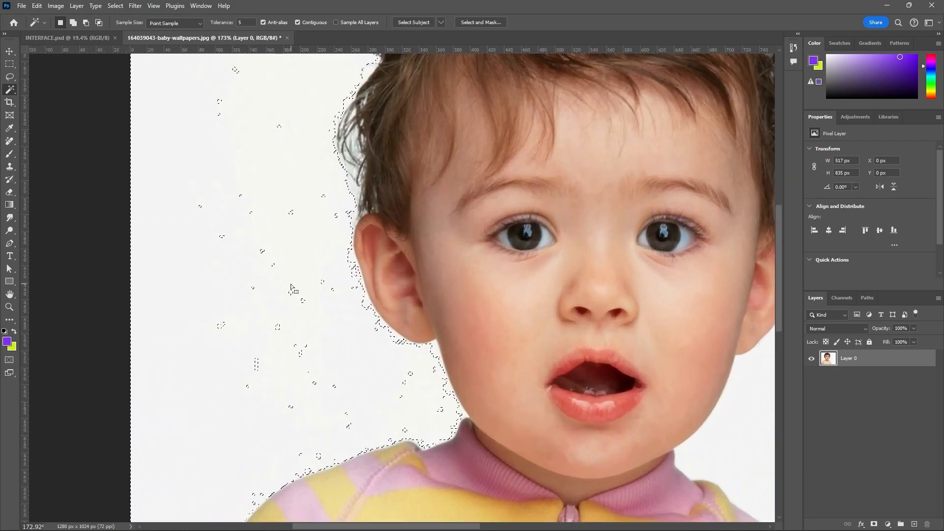
scroll(291, 288, "down", 4)
left_click(662, 316)
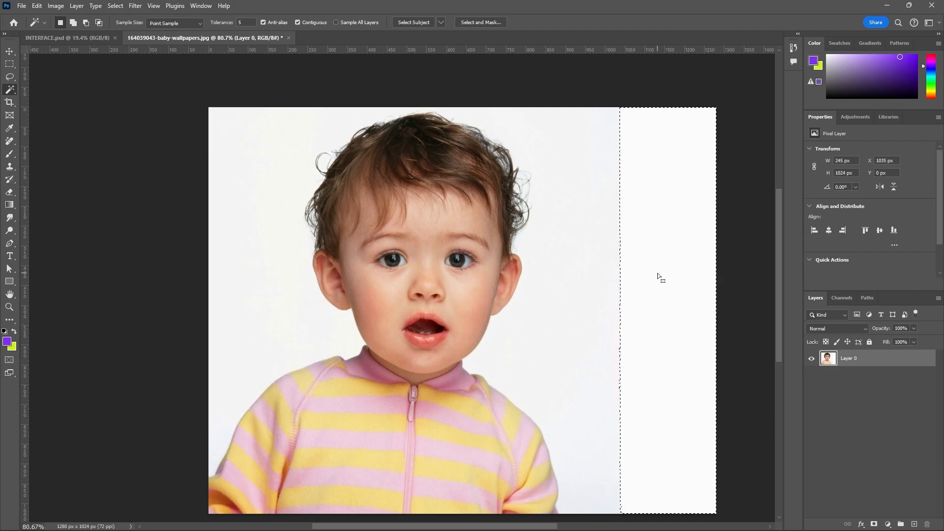
key("ctrl+d")
Step: Sample skin patches on one cheek, the nose and the forehead in turn, ending with a 64 by 52 px selection on the opposite cheek
scroll(435, 227, "up", 2)
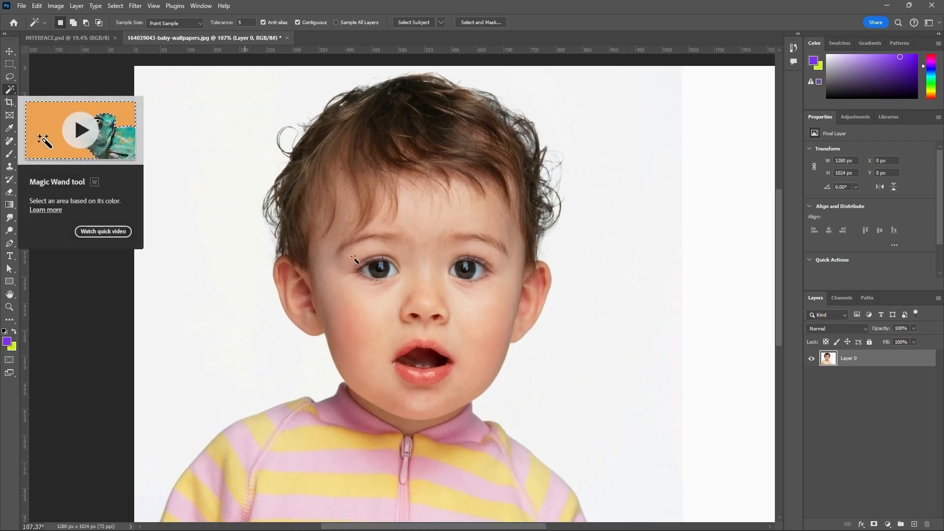
left_click(485, 318)
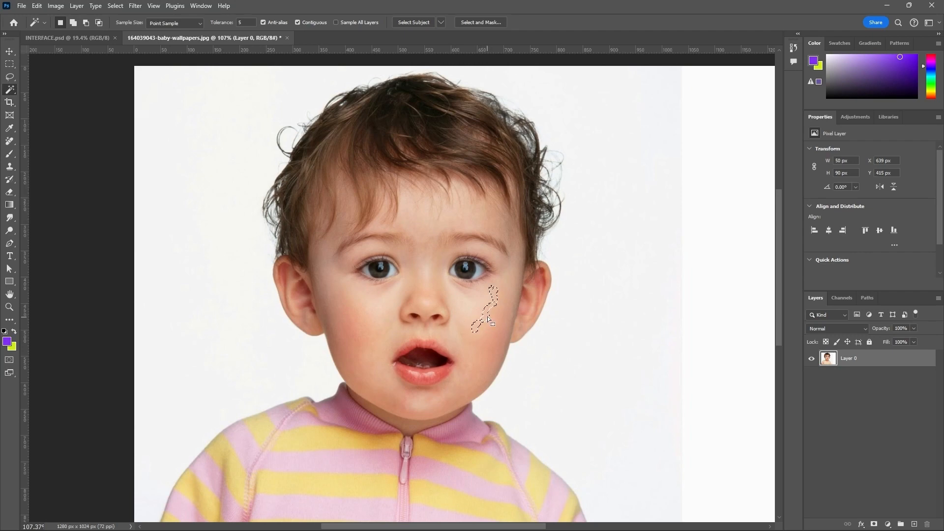
scroll(488, 317, "up", 2)
left_click(404, 295)
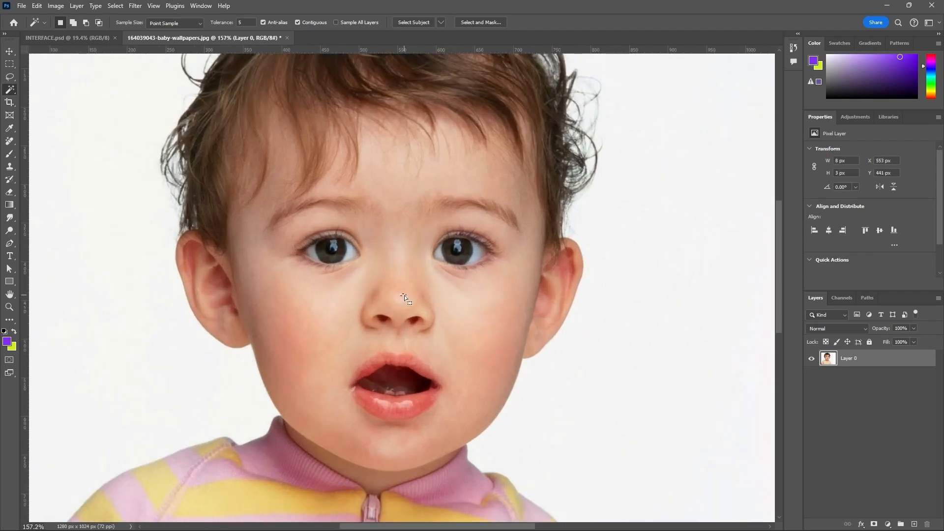
left_click(391, 186)
left_click(320, 311)
scroll(340, 314, "up", 3)
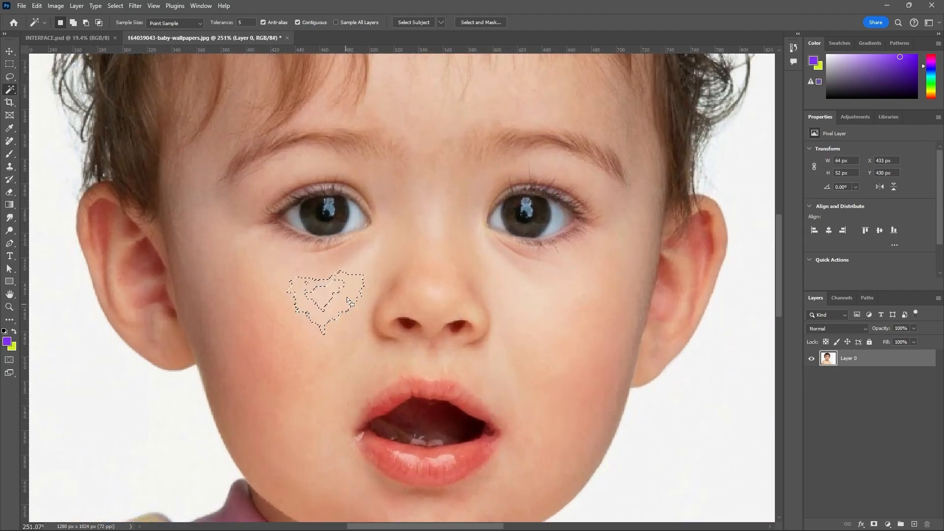
scroll(332, 307, "up", 1)
scroll(332, 307, "up", 1)
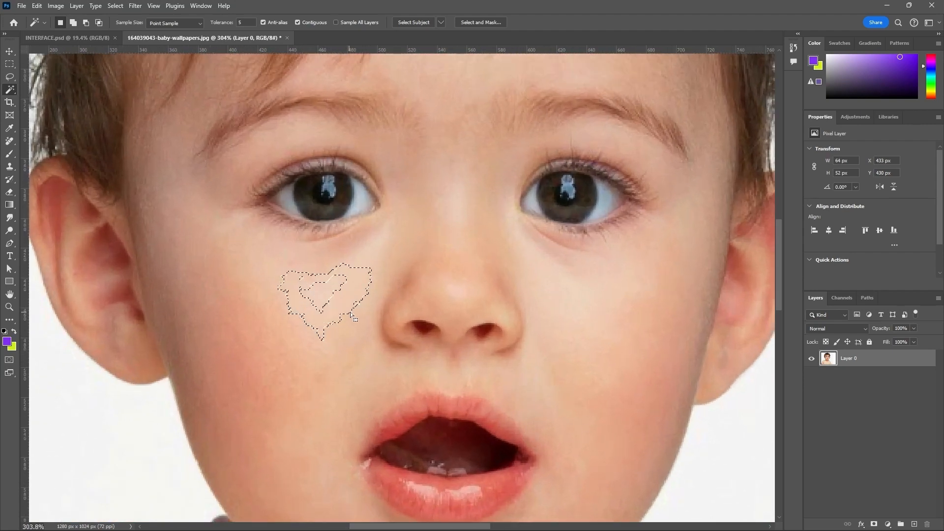
Step: Select two narrow skin patches along the cheek's outer edge in turn, 15 by 48 px and 19 by 86 px, and deselect
left_click(204, 344)
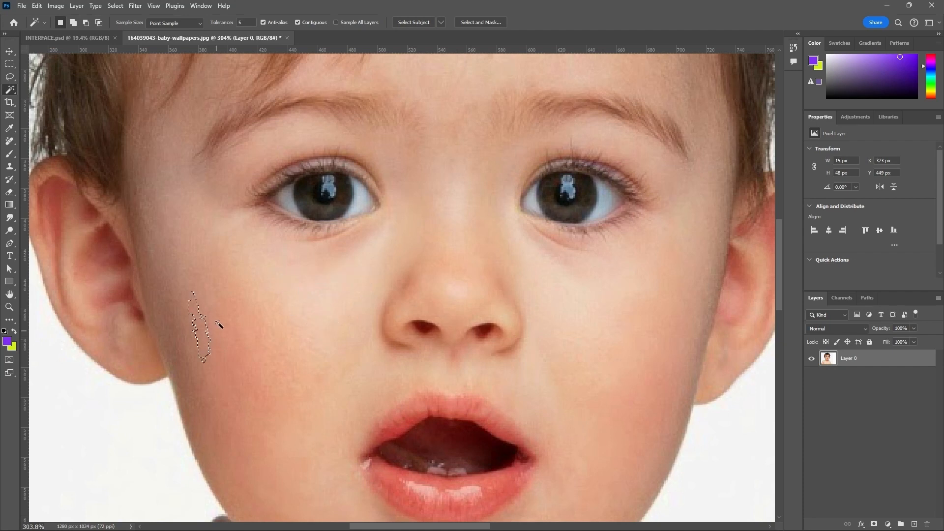
left_click(208, 382)
scroll(241, 475, "down", 1)
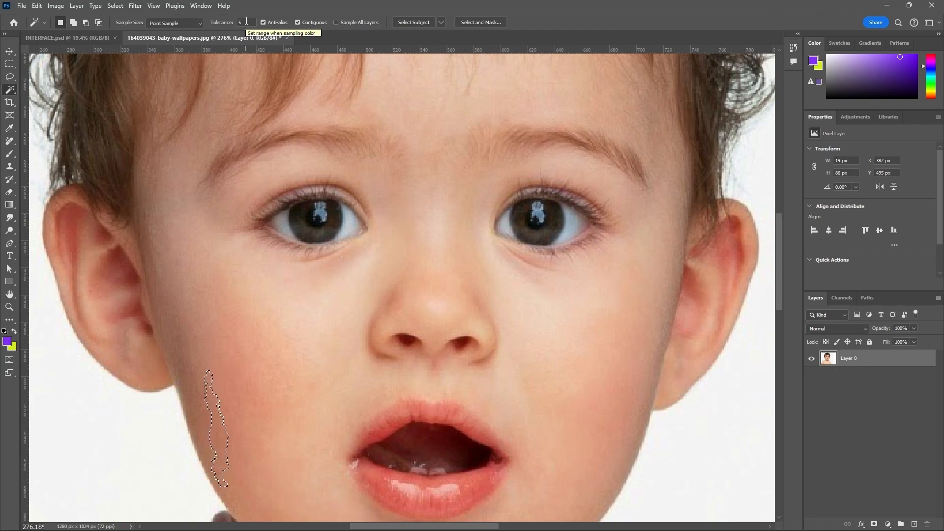
key("ctrl+d")
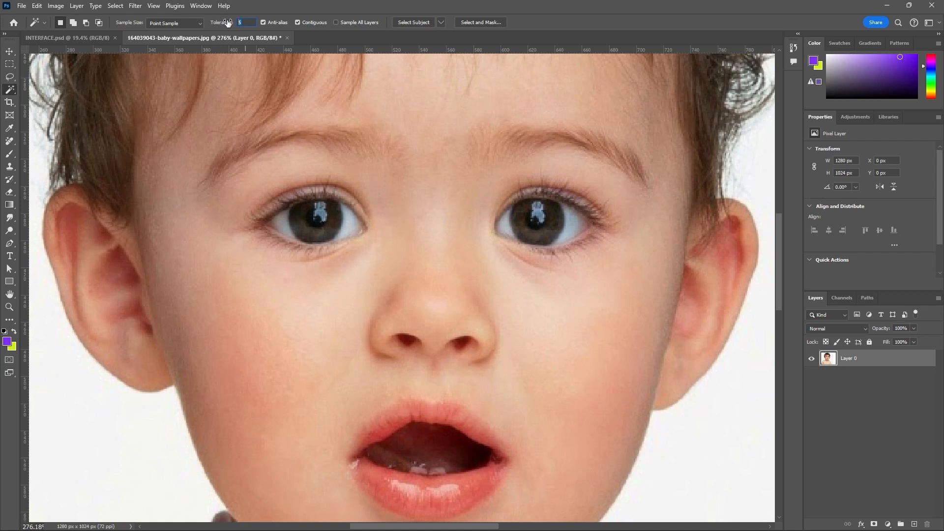
Step: Set the Magic Wand tolerance to 20 and select the reddish skin running across both cheeks and the chin, 344 by 263 px
type("20")
left_click(230, 335)
scroll(271, 281, "down", 3)
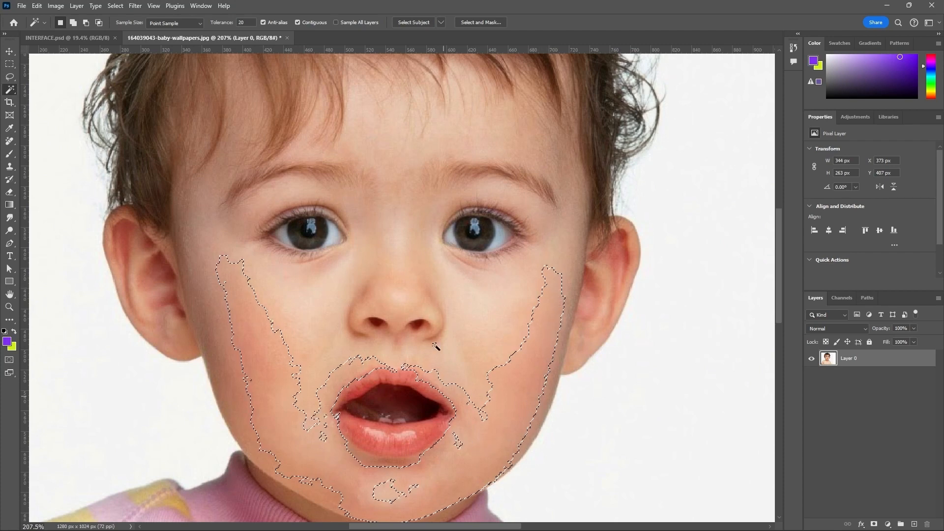
Step: Select the skin under each eye and the matching tones from the nose outward in turn, and deselect
left_click(465, 300)
left_click(331, 289)
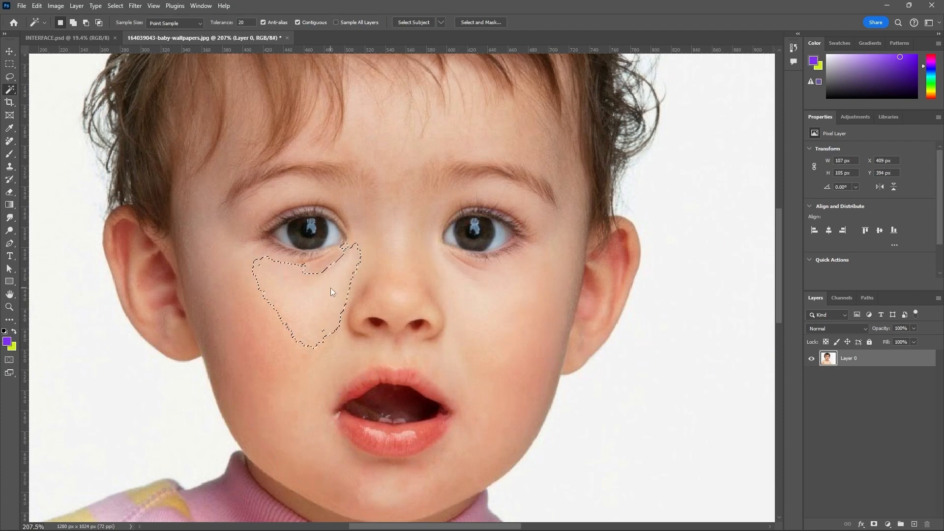
left_click(409, 308)
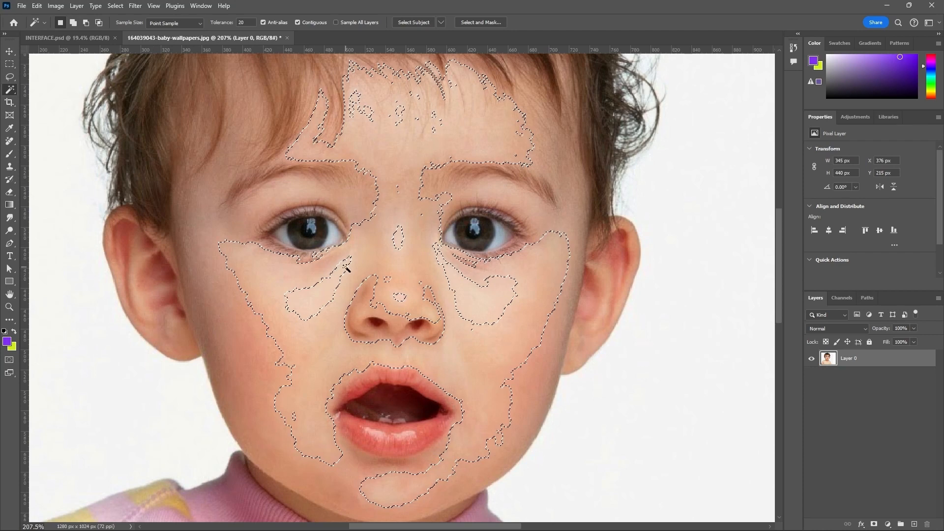
key("ctrl+d")
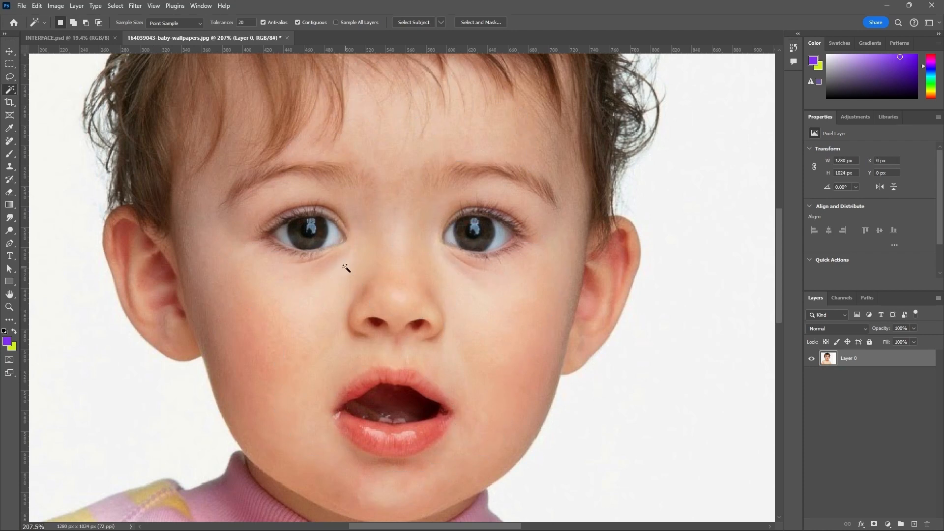
Step: Select the white background around the baby with the Magic Wand at tolerance 20 and inspect the outline along the hair and ears
scroll(463, 311, "down", 3)
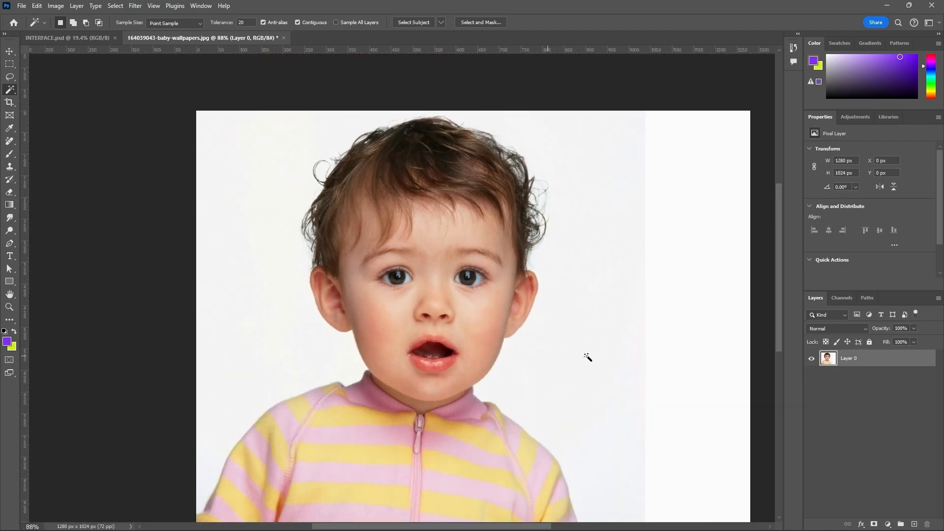
left_click(577, 326)
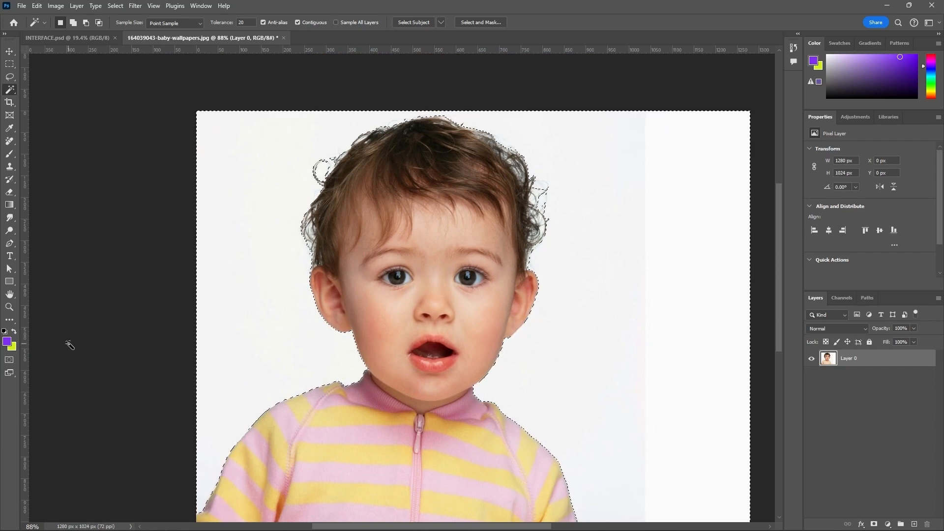
scroll(36, 338, "up", 1)
scroll(565, 365, "up", 4)
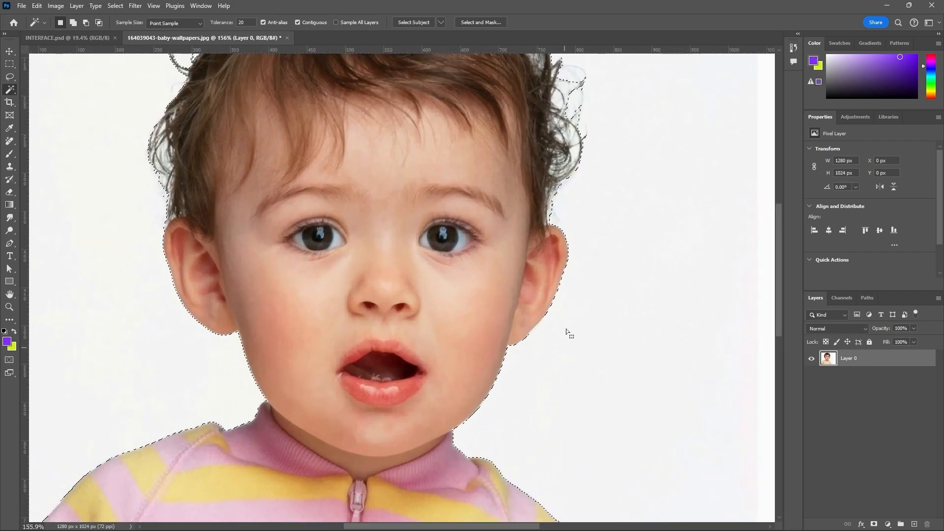
scroll(507, 356, "down", 2)
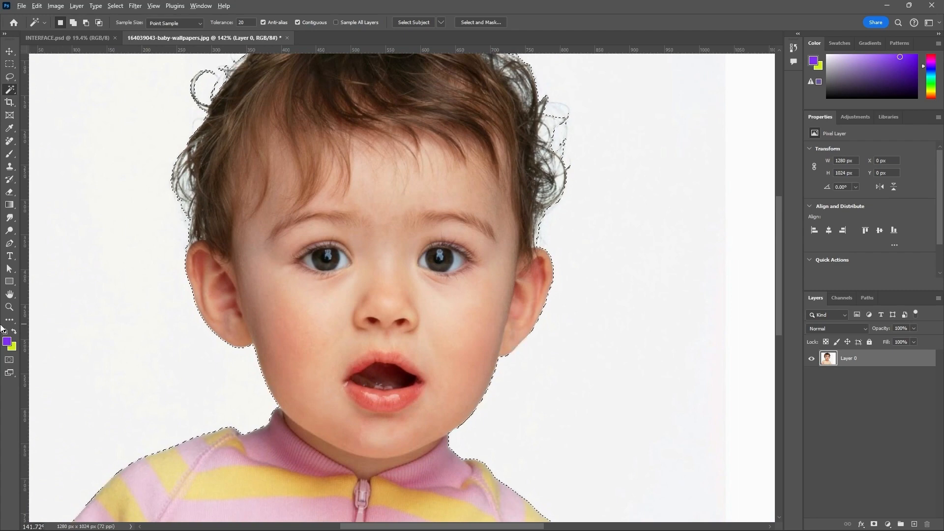
Step: Try filling the selected background with the purple foreground and the yellow-green background colour, then undo both fills and deselect
key("alt+BackSpace")
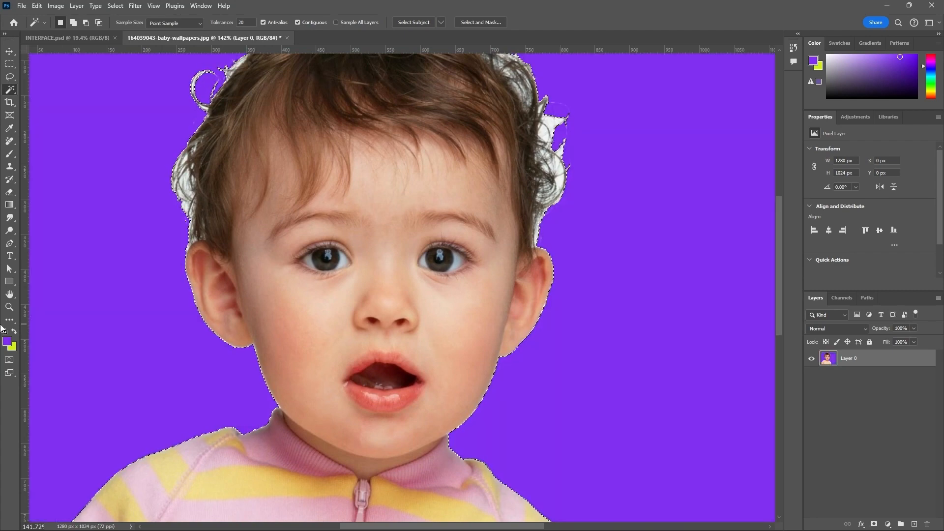
key("ctrl+BackSpace")
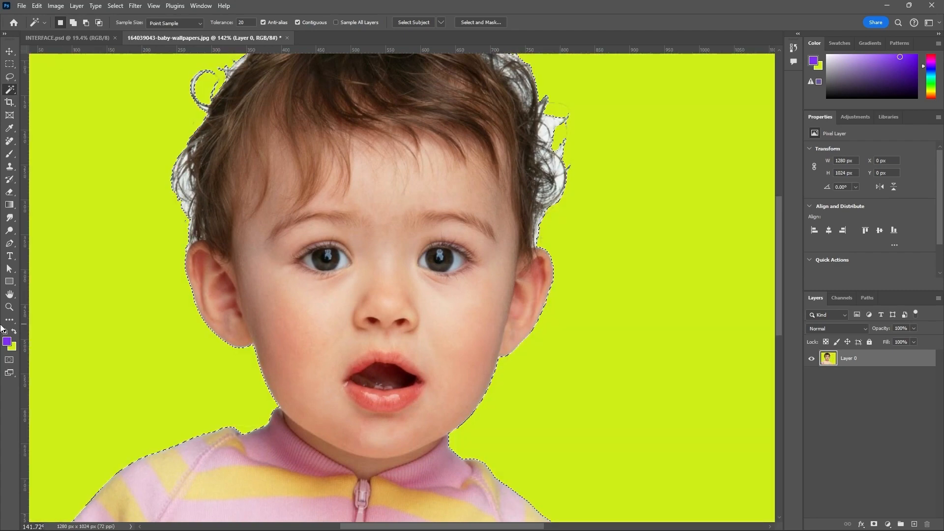
key("ctrl+minus")
key("ctrl+z")
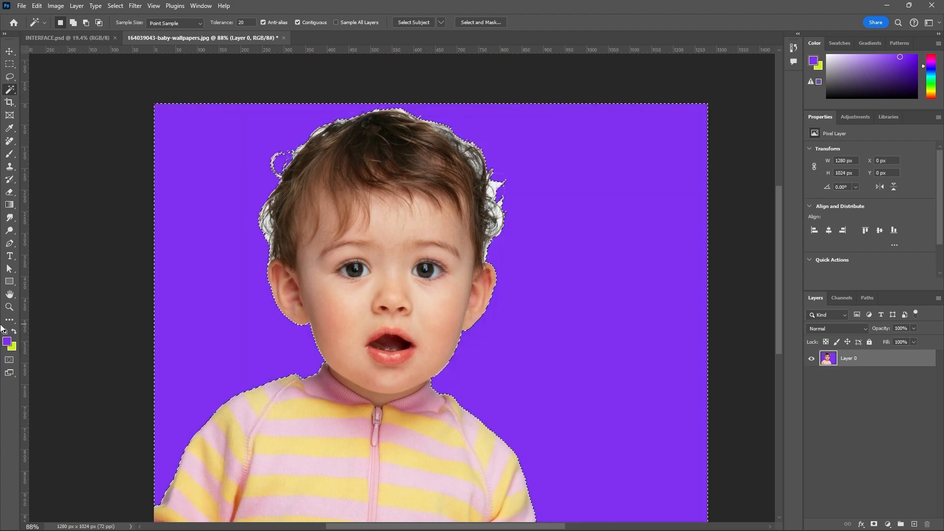
key("ctrl+z")
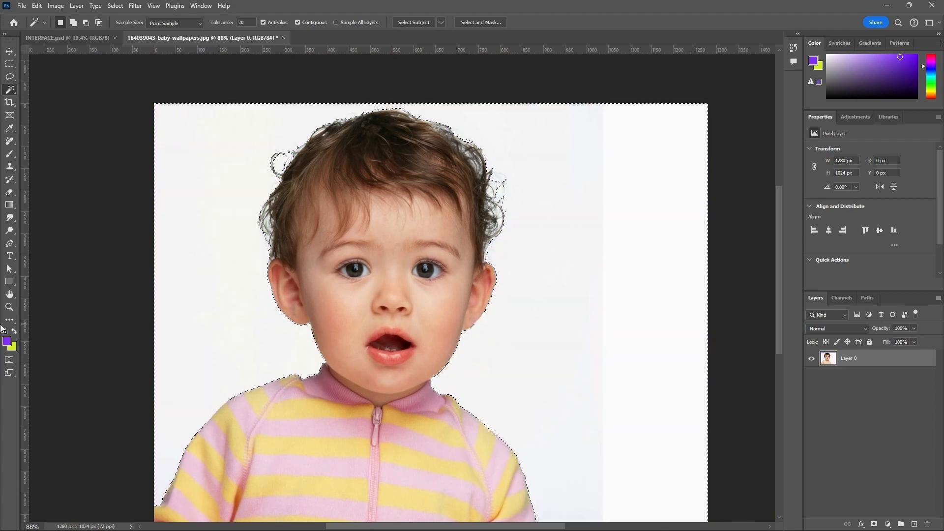
key("ctrl+d")
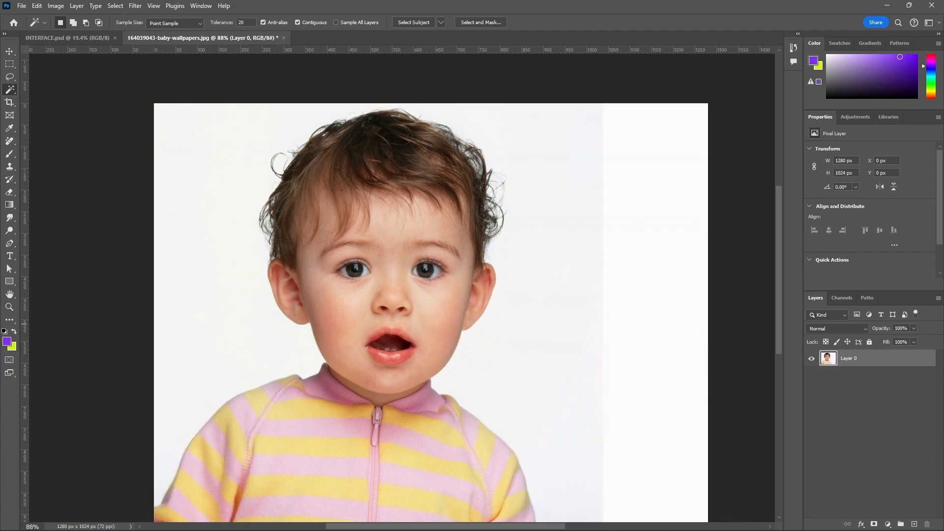
Step: Start a new selection with the Quick Selection tool on the middle of the forehead, about 68 by 60 px
right_click(13, 92)
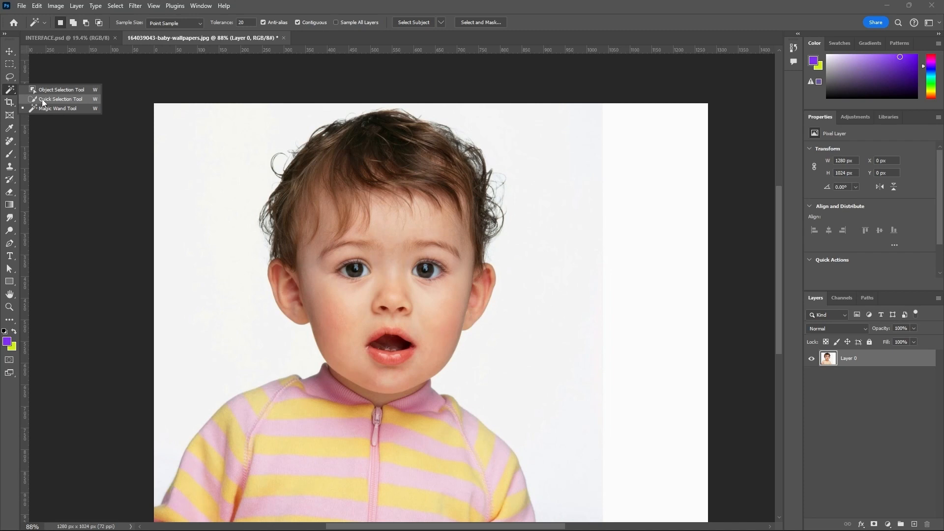
left_click(42, 100)
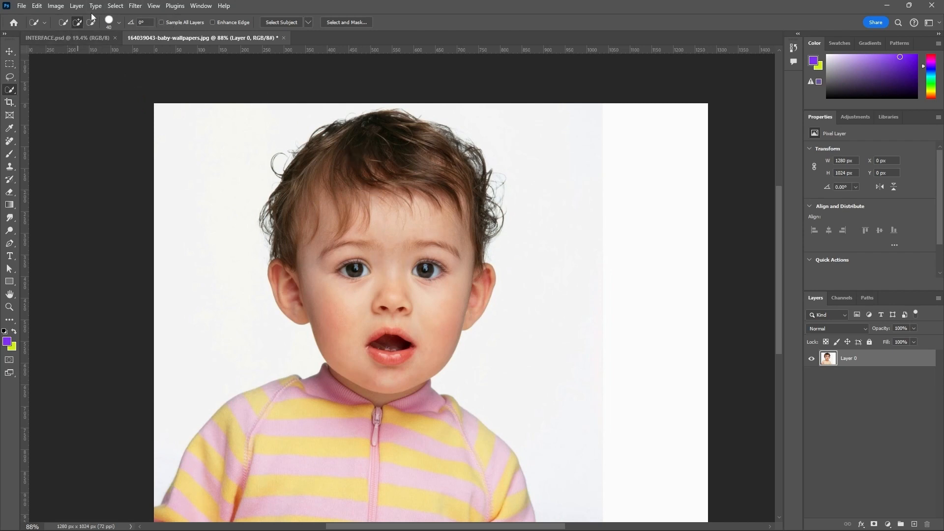
left_click(64, 23)
left_click(389, 223)
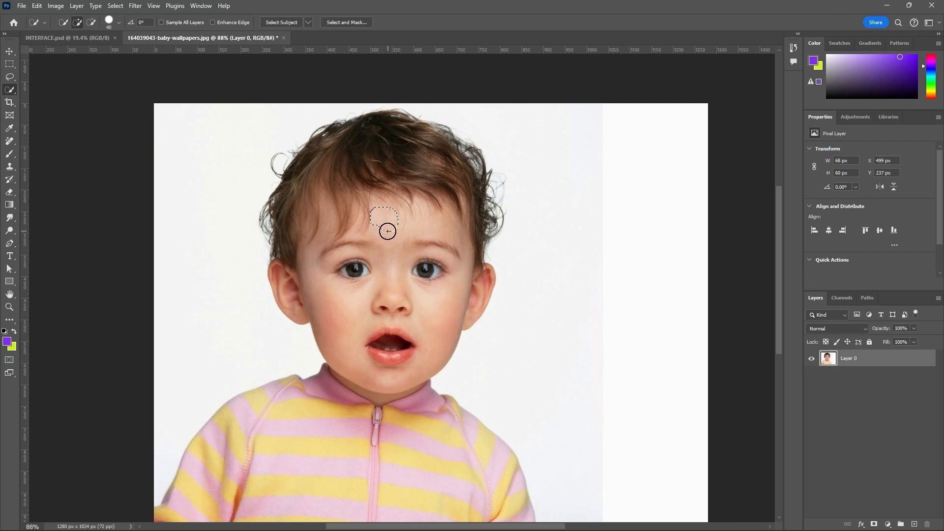
Step: Extend the quick selection from the forehead down over the nose to cover the whole head, about 538 by 654 px
scroll(389, 229, "up", 2)
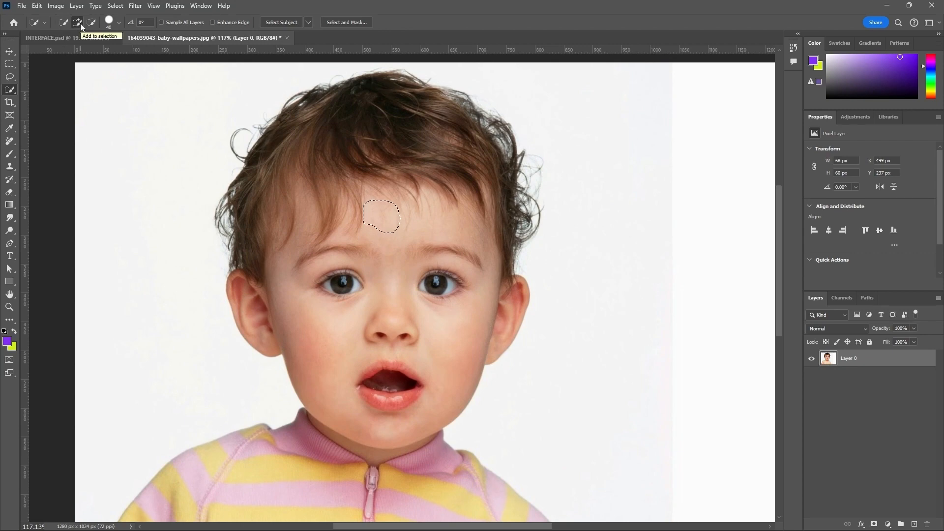
scroll(396, 194, "down", 2)
scroll(385, 238, "up", 4)
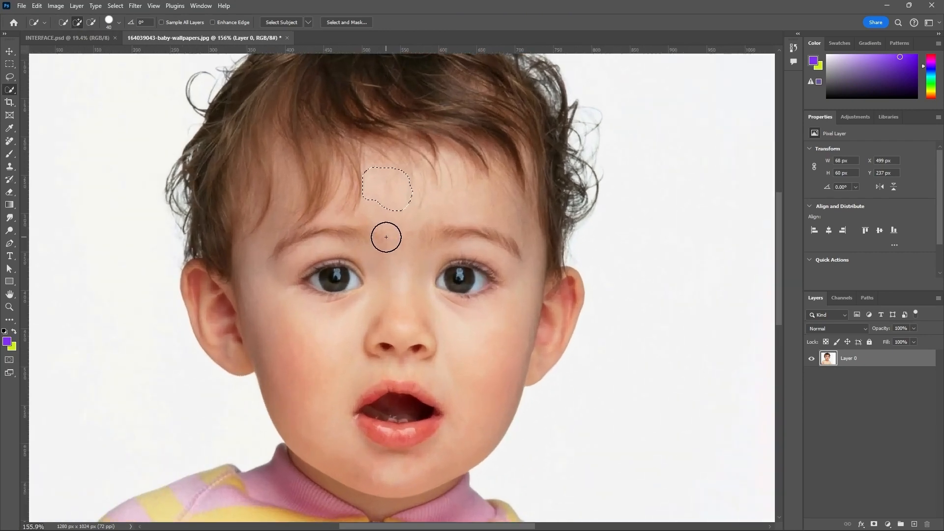
scroll(389, 227, "up", 2)
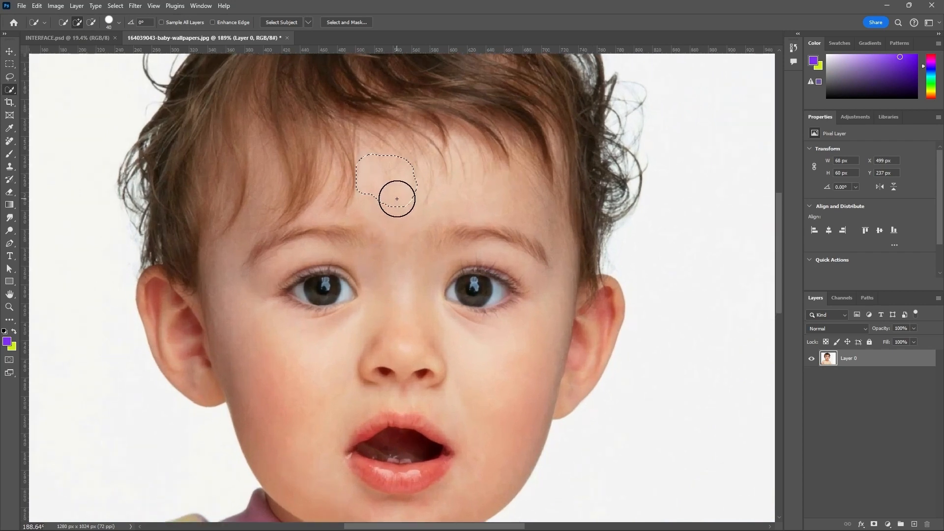
left_click_drag(397, 202, 413, 314)
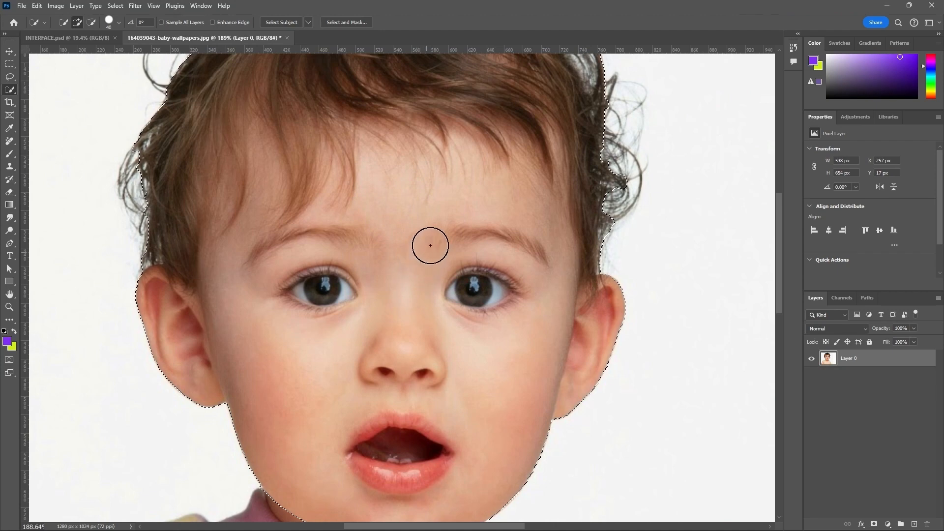
Step: Add the neck and the striped sweater to the quick selection so it covers the whole baby, about 883 by 1007 px
scroll(443, 231, "down", 2)
scroll(428, 389, "down", 3)
scroll(425, 337, "down", 1)
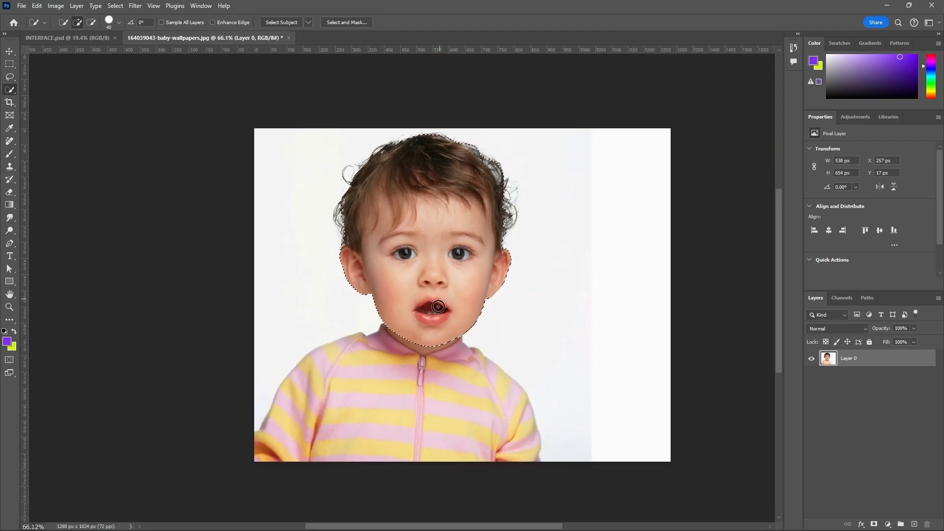
scroll(421, 343, "up", 2)
mouse_move(417, 320)
left_mouse_down()
mouse_move(411, 380)
mouse_move(422, 366)
mouse_move(440, 401)
mouse_move(457, 392)
left_mouse_up()
scroll(522, 351, "down", 4)
scroll(373, 442, "up", 3)
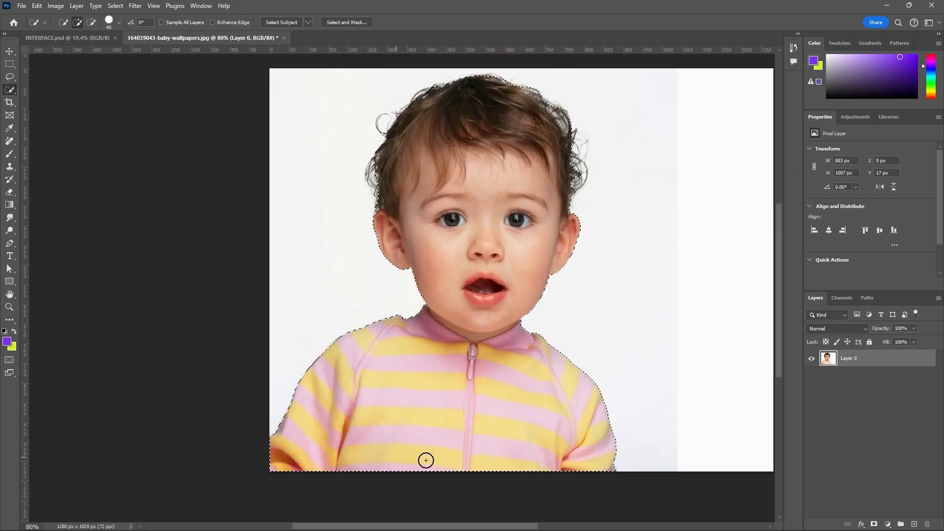
Step: Brush across the edge of the ear beside the blank area to add the adjoining white background to the quick selection
scroll(507, 278, "down", 3)
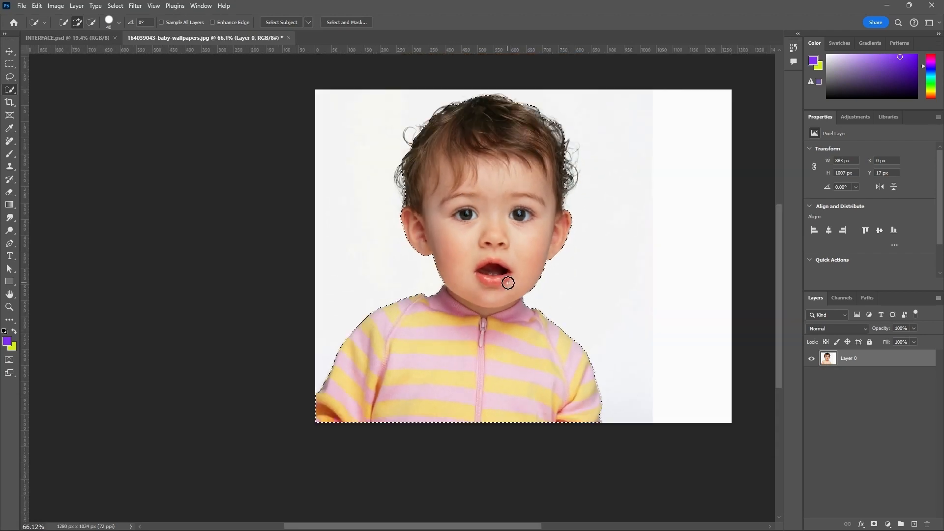
scroll(515, 128, "up", 2)
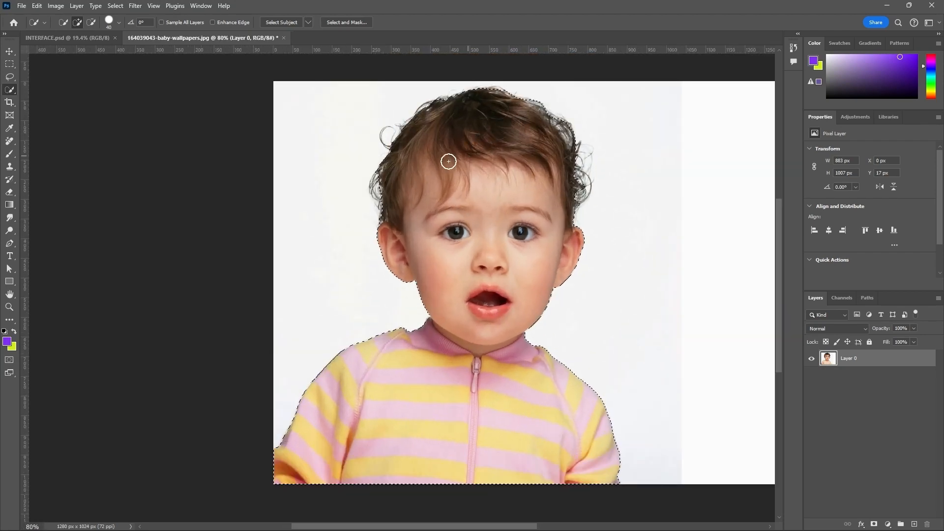
scroll(496, 181, "up", 1)
mouse_move(593, 245)
left_mouse_down()
mouse_move(603, 253)
mouse_move(594, 267)
mouse_move(562, 267)
mouse_move(569, 308)
left_mouse_up()
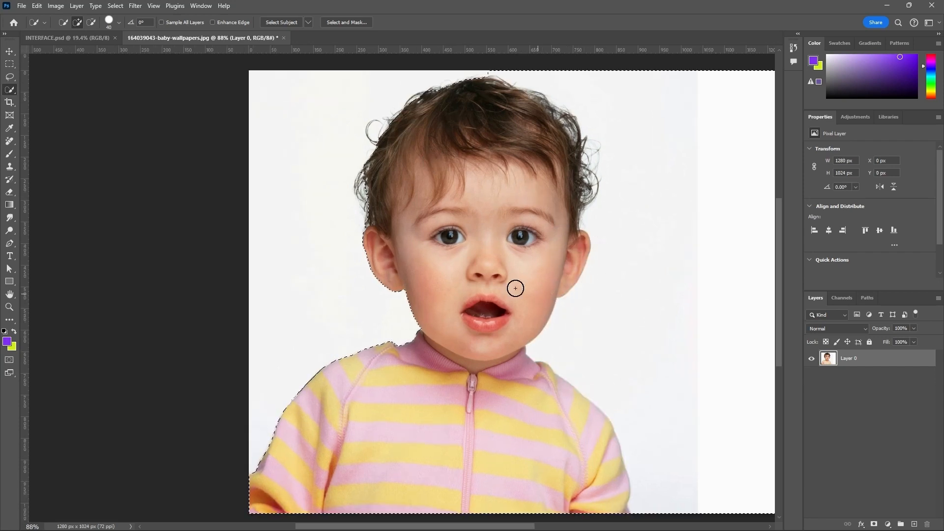
Step: Subtract the white background from the quick selection, brushing from the blank area in to the baby's ear and cheek
scroll(474, 284, "down", 3)
scroll(700, 142, "up", 2)
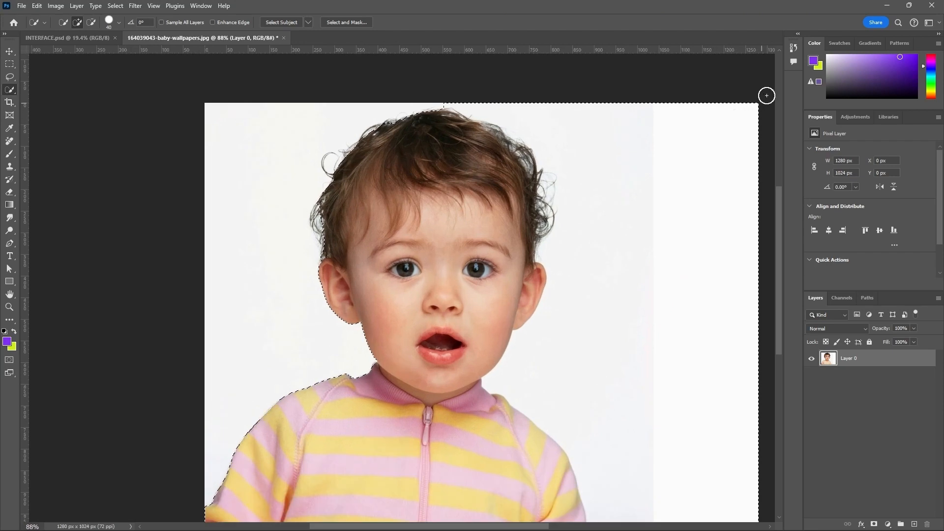
scroll(634, 164, "down", 1)
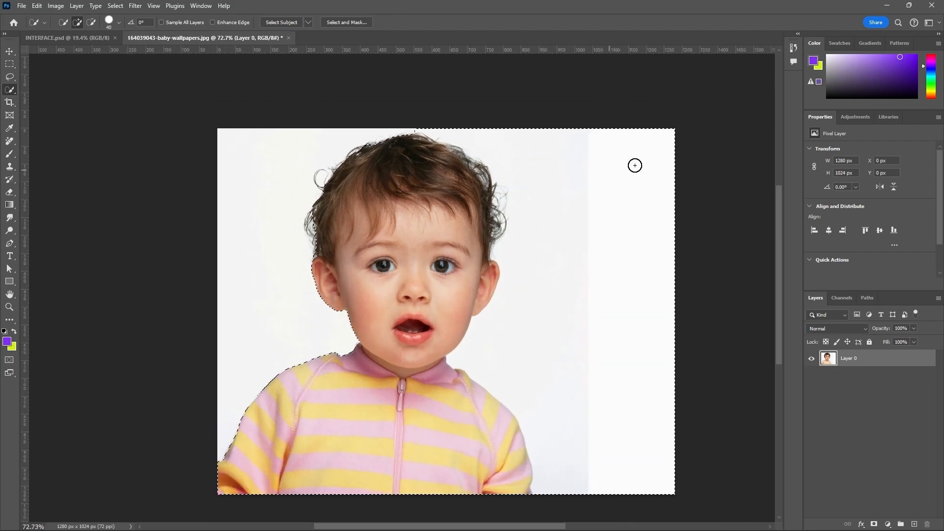
scroll(697, 122, "up", 2)
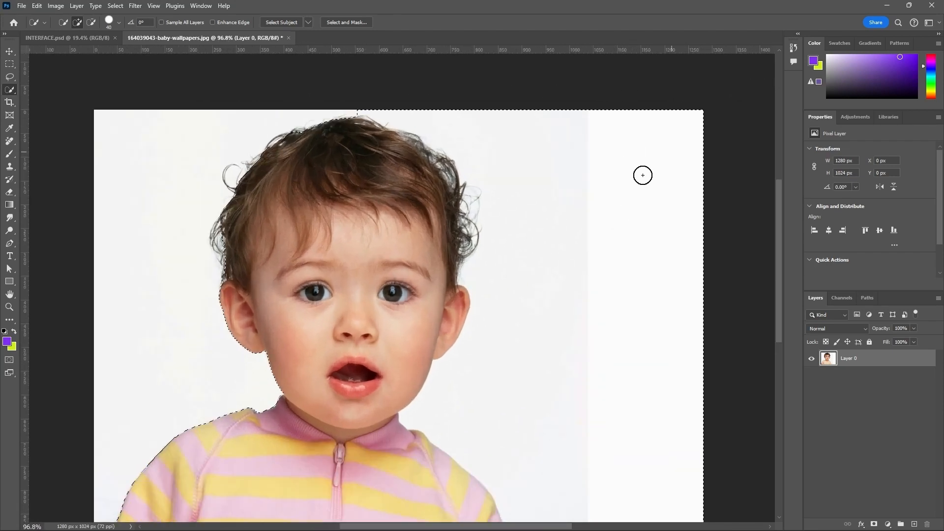
left_click(91, 24)
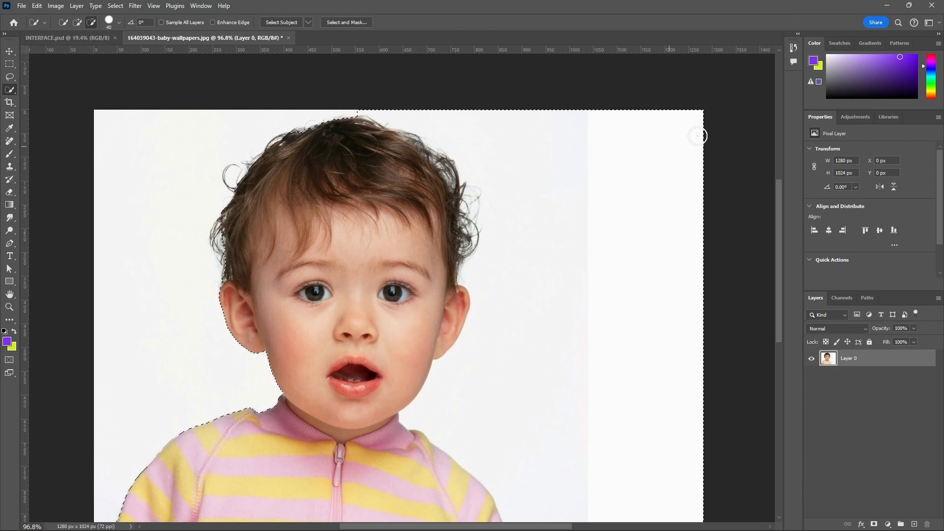
mouse_move(682, 154)
left_mouse_down()
mouse_move(633, 208)
mouse_move(638, 155)
mouse_move(630, 142)
mouse_move(595, 207)
mouse_move(607, 115)
mouse_move(573, 146)
mouse_move(561, 174)
mouse_move(607, 192)
mouse_move(600, 282)
mouse_move(631, 276)
mouse_move(607, 373)
mouse_move(605, 354)
mouse_move(497, 318)
mouse_move(487, 350)
mouse_move(481, 326)
mouse_move(466, 360)
mouse_move(487, 319)
mouse_move(490, 275)
mouse_move(476, 338)
mouse_move(444, 376)
mouse_move(475, 382)
mouse_move(452, 362)
mouse_move(456, 376)
mouse_move(478, 288)
mouse_move(476, 328)
mouse_move(468, 334)
mouse_move(470, 320)
mouse_move(443, 362)
left_mouse_up()
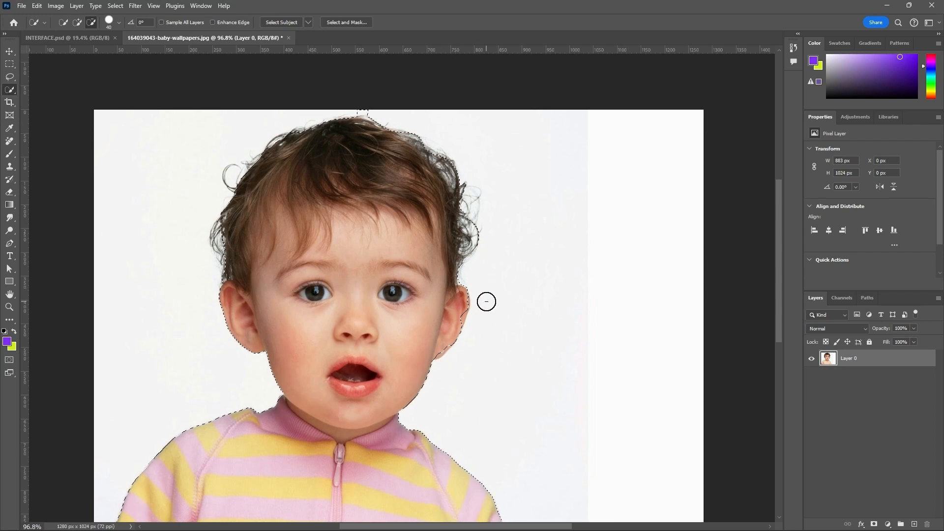
Step: Reduce the Quick Selection brush to 6 px and add the missing outer edge and lobe of the ear back to the selection
scroll(484, 302, "up", 3)
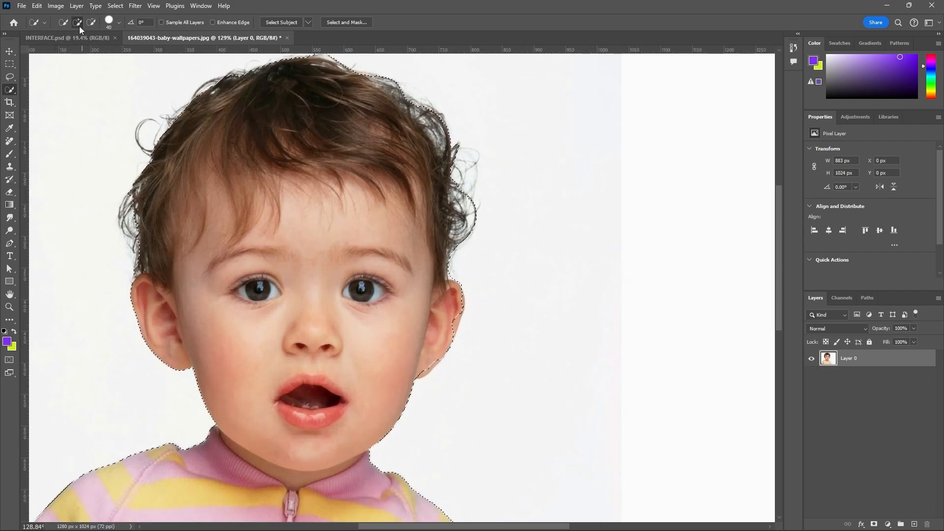
scroll(467, 343, "up", 3)
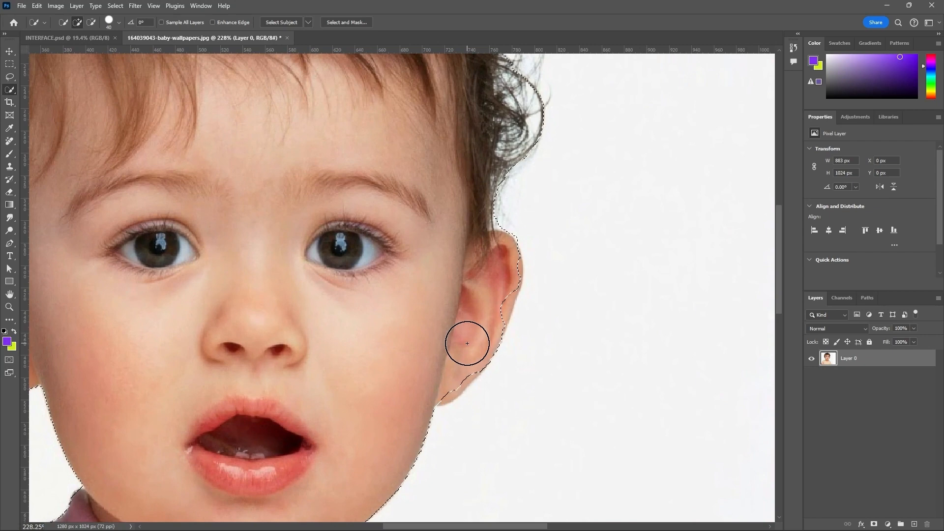
scroll(473, 331, "up", 2)
key("bracketleft")
key("bracketleft")
key("bracketleft")
key("bracketleft")
key("bracketleft")
key("bracketleft")
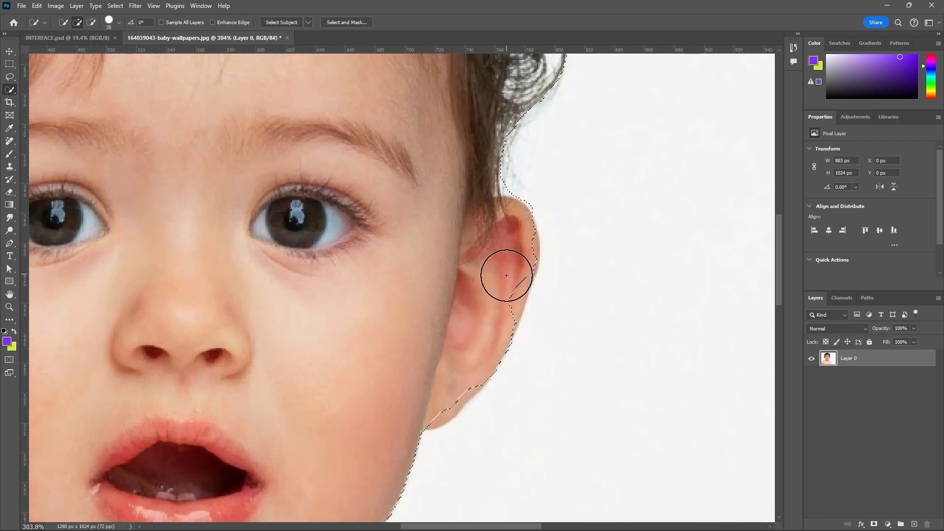
scroll(501, 275, "up", 2)
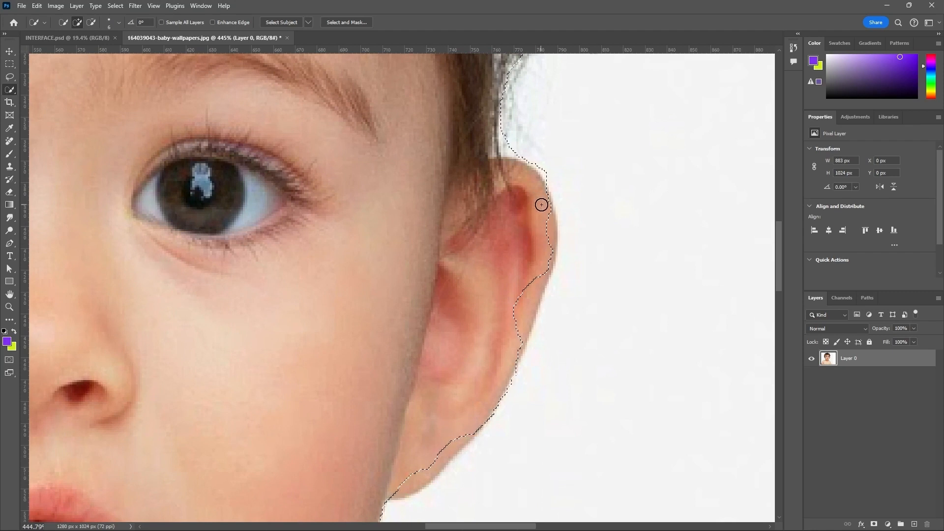
mouse_move(541, 204)
left_mouse_down()
mouse_move(546, 246)
mouse_move(527, 304)
mouse_move(522, 296)
mouse_move(502, 354)
mouse_move(438, 445)
mouse_move(449, 445)
mouse_move(400, 489)
mouse_move(457, 438)
left_mouse_up()
Step: Test the baby selection by moving it over the blank background and by deleting its contents, undoing each change
scroll(540, 174, "down", 5)
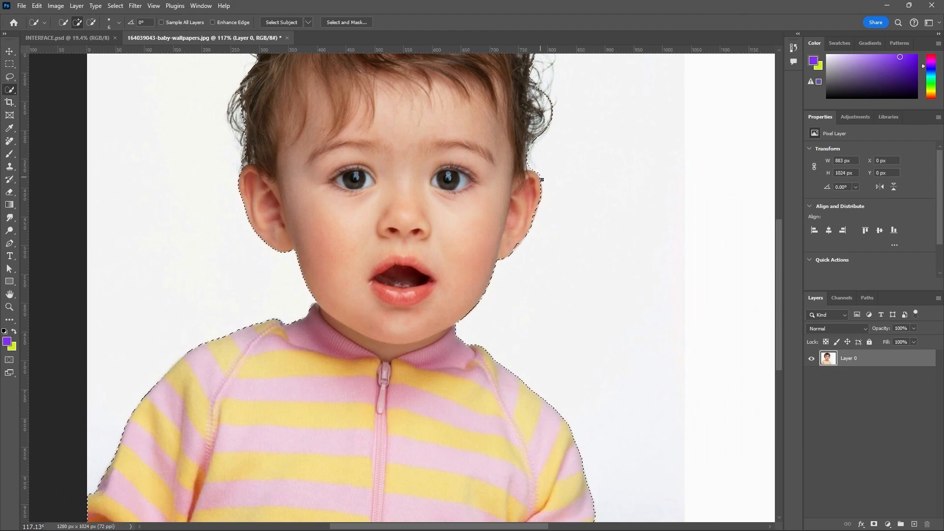
scroll(543, 254, "down", 2)
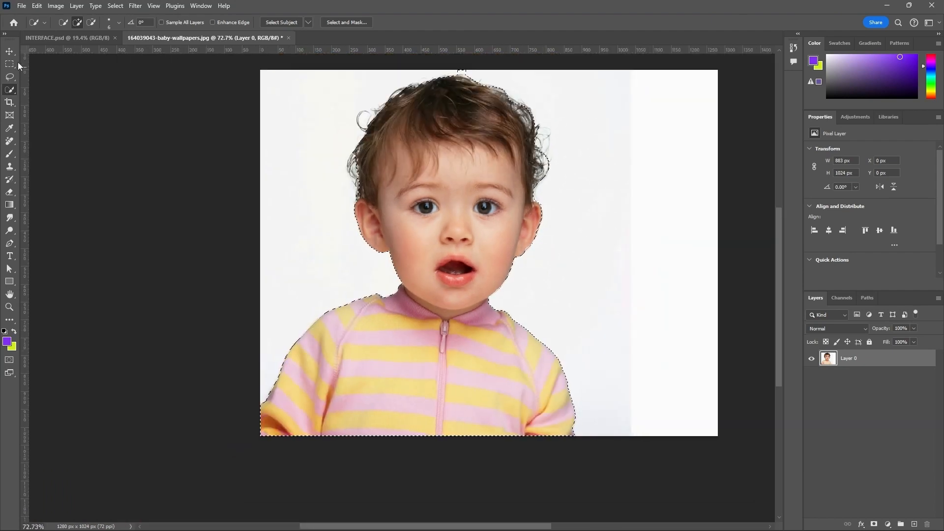
left_click(9, 51)
left_click_drag(458, 157, 615, 146)
key("ctrl+z")
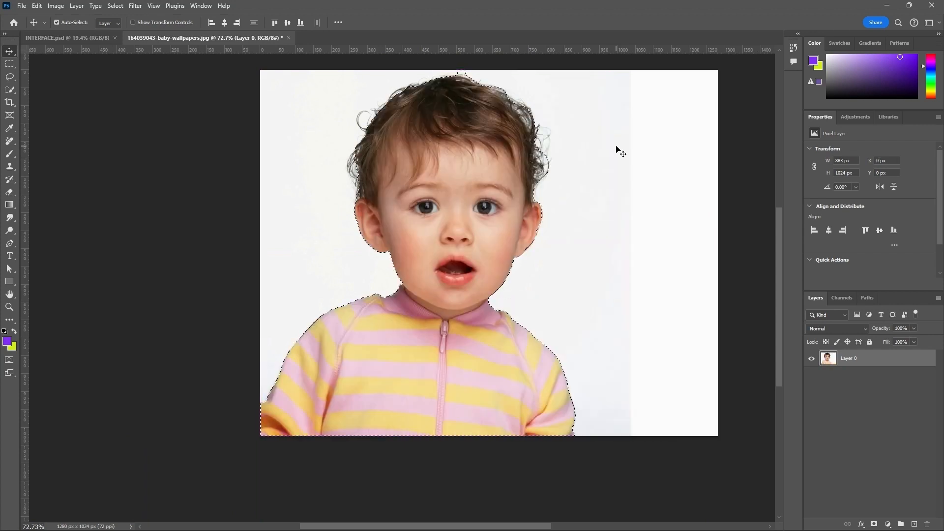
key("Delete")
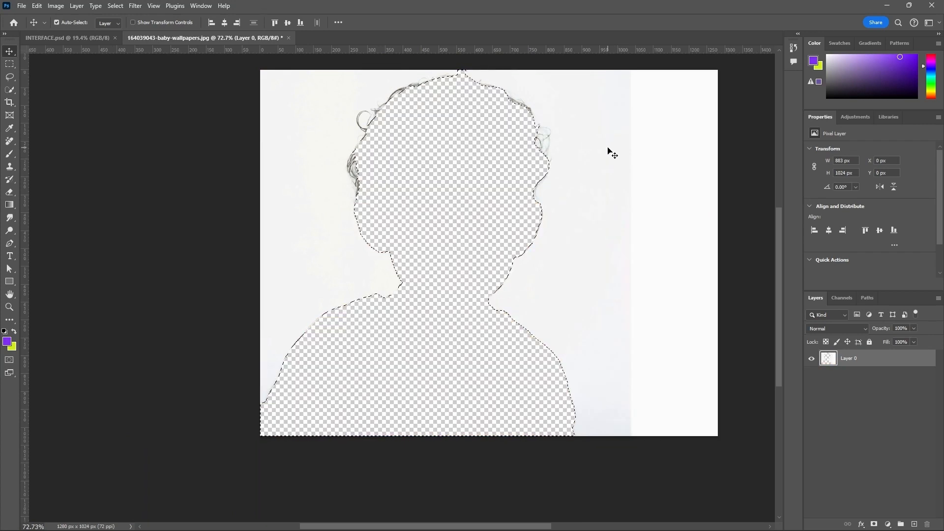
key("ctrl+z")
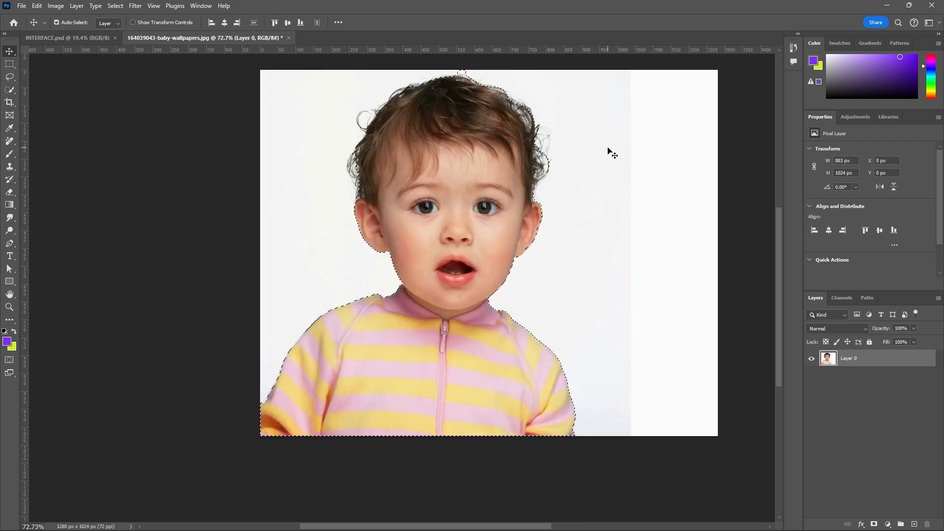
Step: Fill the baby selection with the purple foreground colour and with the lime background colour, and undo both fills
key("alt+BackSpace")
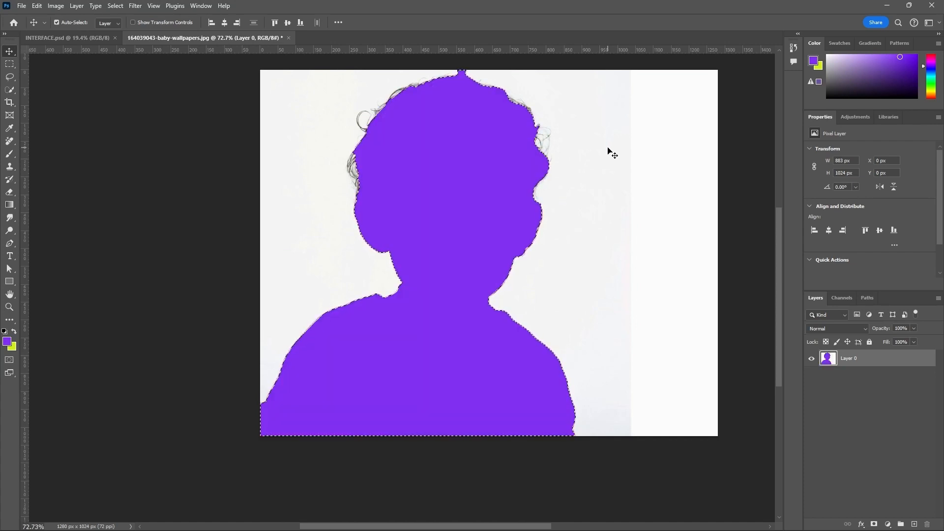
key("ctrl+BackSpace")
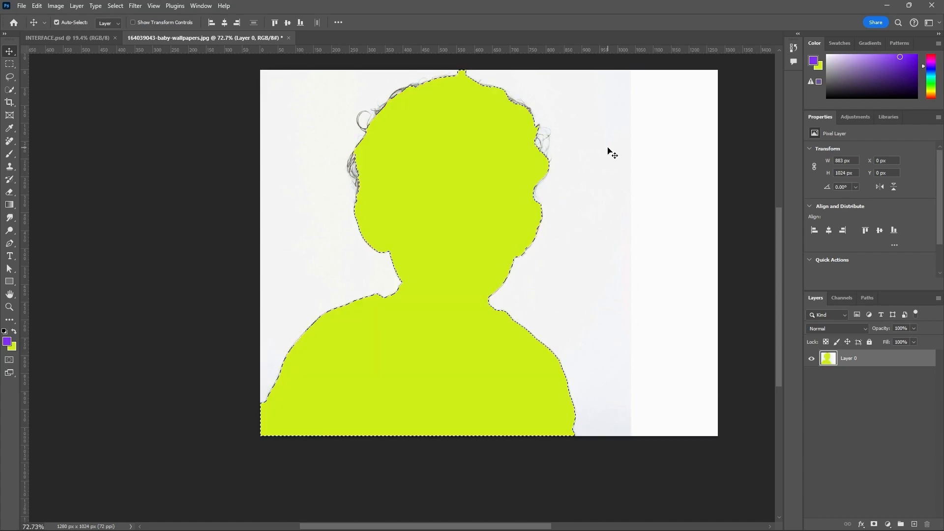
key("ctrl+z")
key("ctrl+z")
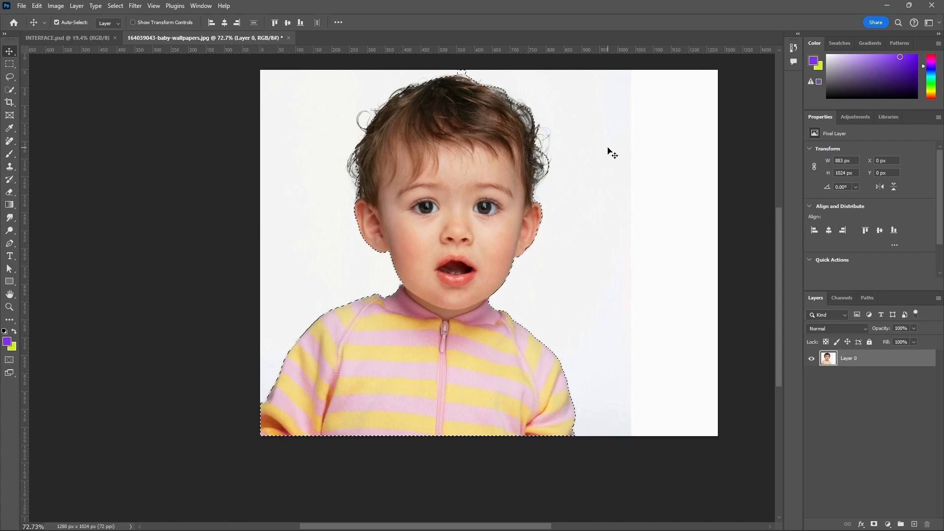
Step: Clear the current selection and select the whole baby by framing it with the Object Selection tool in Rectangle mode
key("ctrl+d")
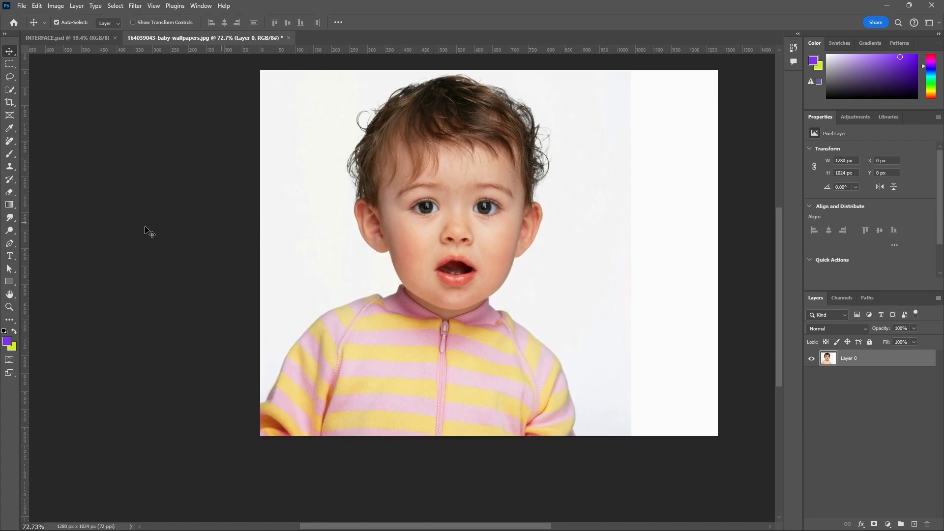
left_click(10, 92)
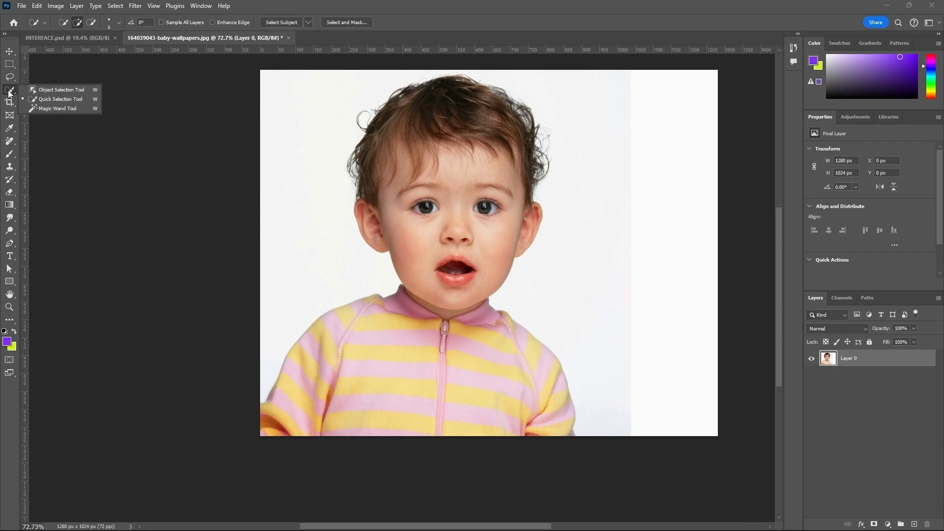
left_click(39, 90)
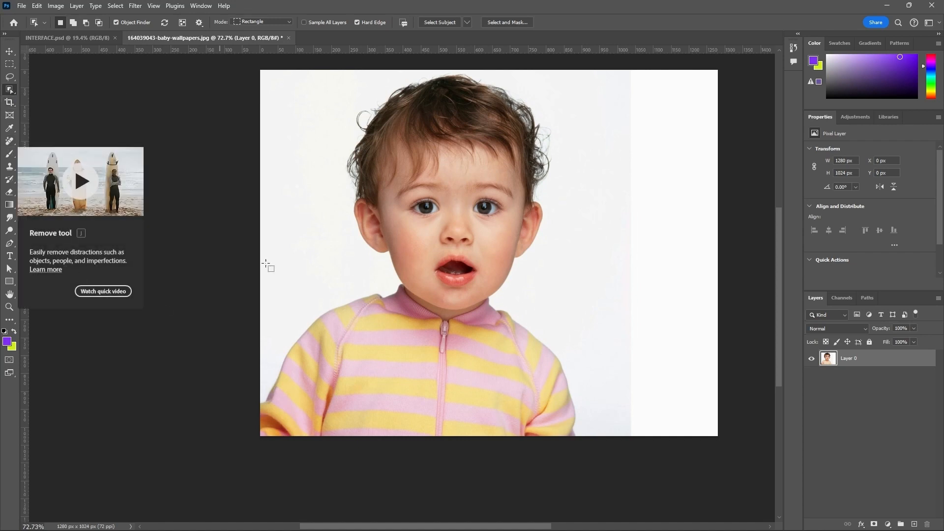
scroll(454, 188, "down", 2)
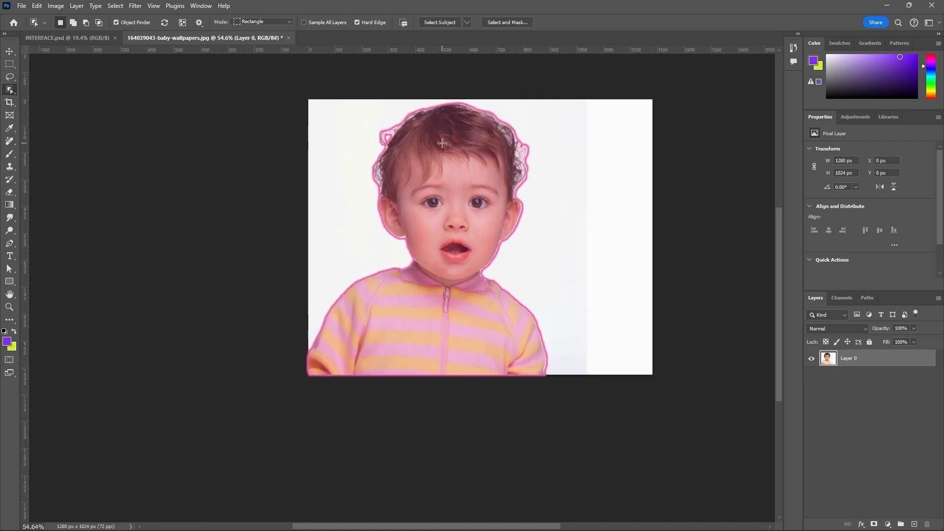
left_click_drag(333, 106, 551, 385)
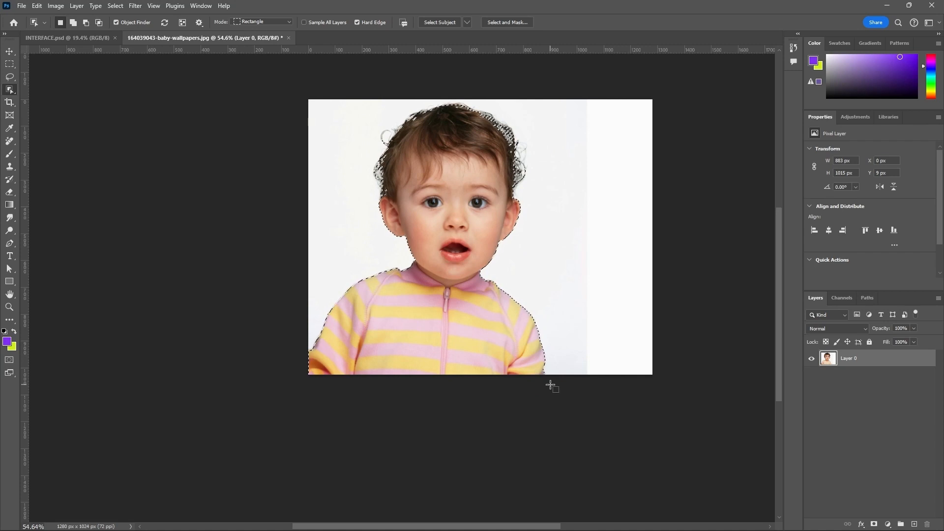
scroll(506, 196, "up", 2)
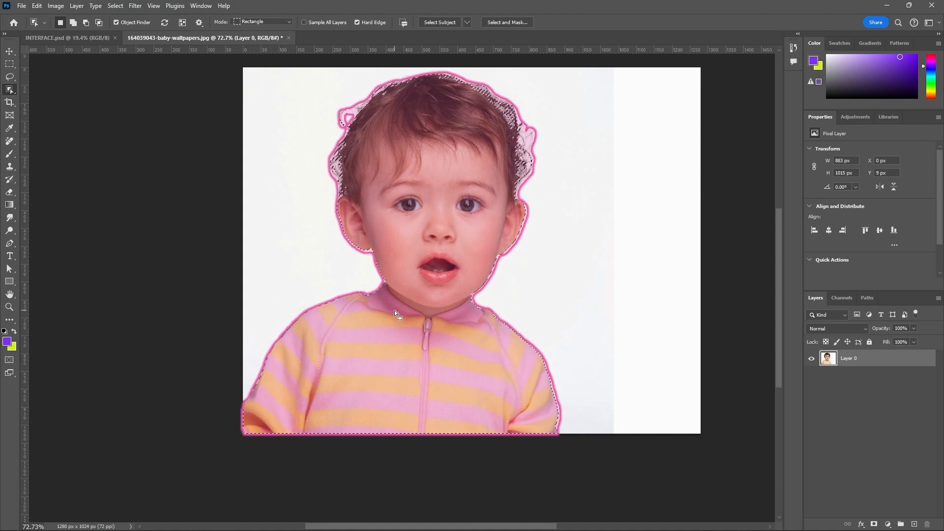
scroll(491, 167, "up", 3)
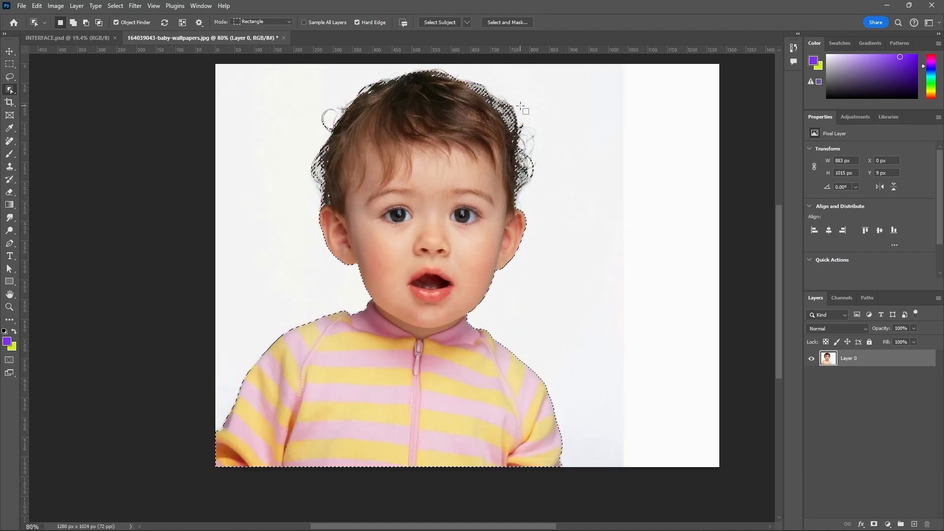
scroll(436, 278, "down", 3)
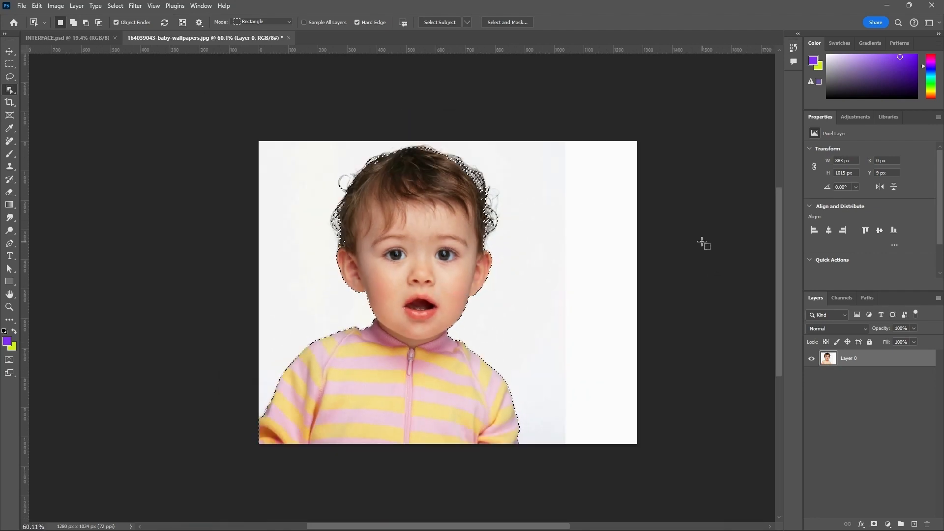
Step: Test deleting the selected baby from the layer, undo the deletion and deselect
key("Delete")
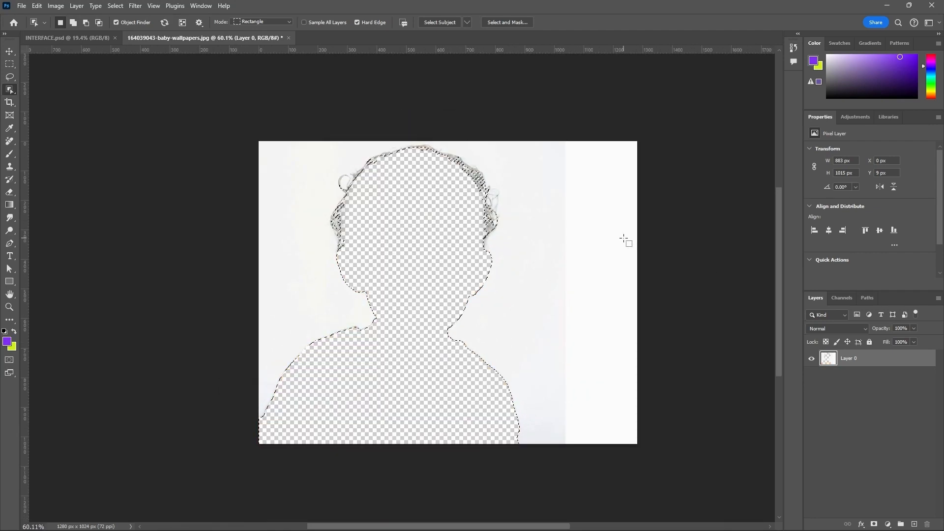
key("ctrl+z")
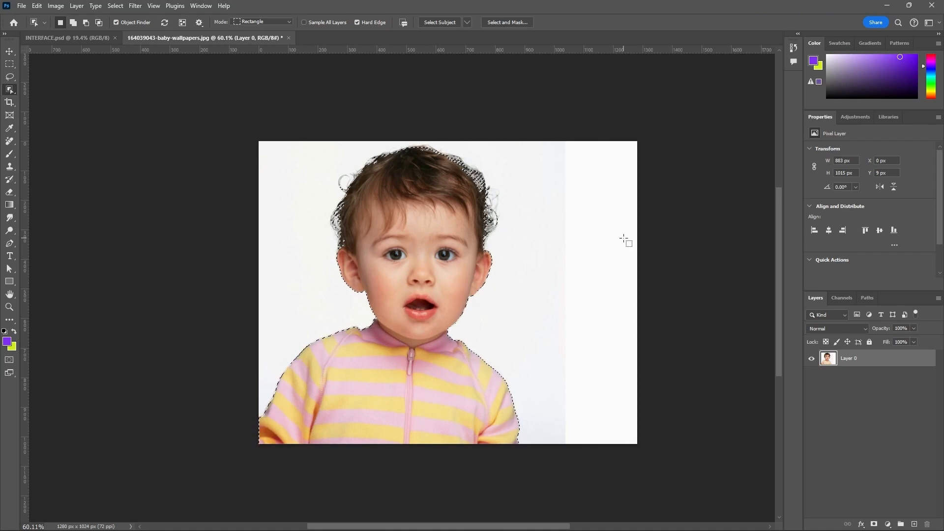
left_click(625, 241)
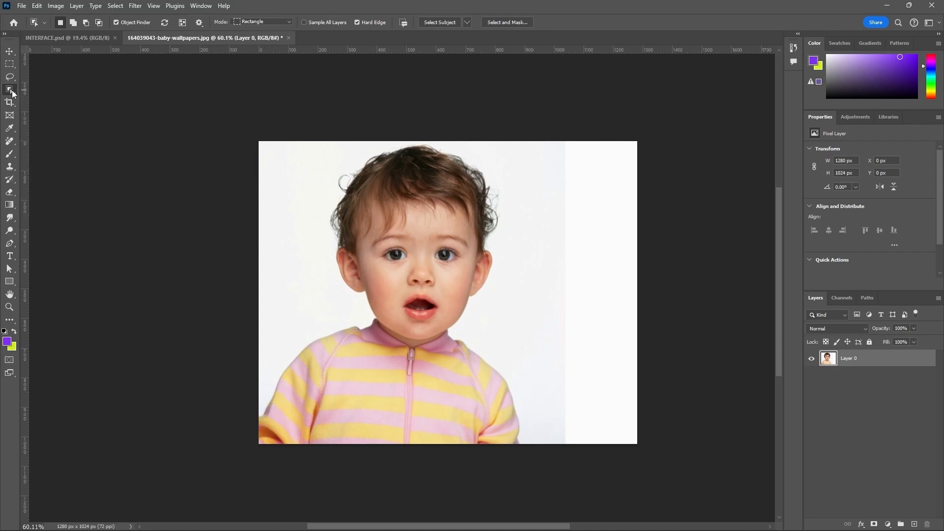
right_click(12, 91)
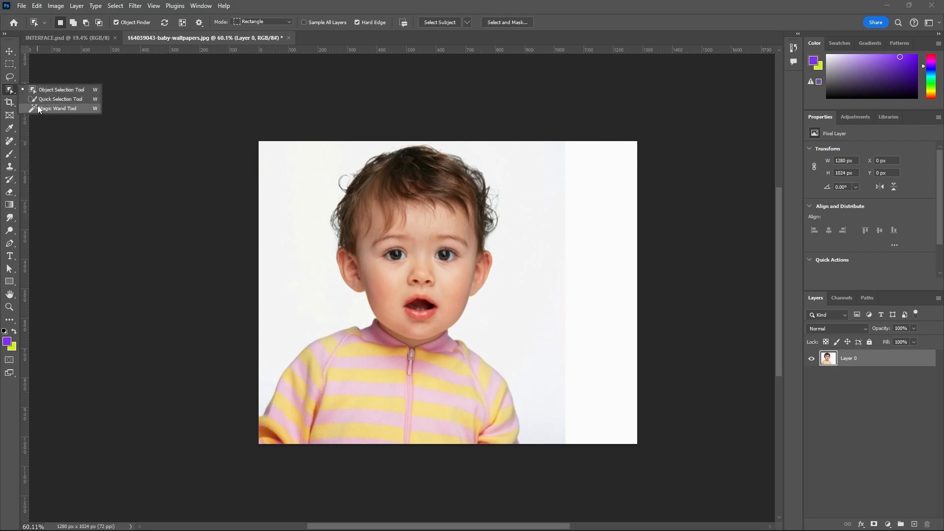
left_click(14, 52)
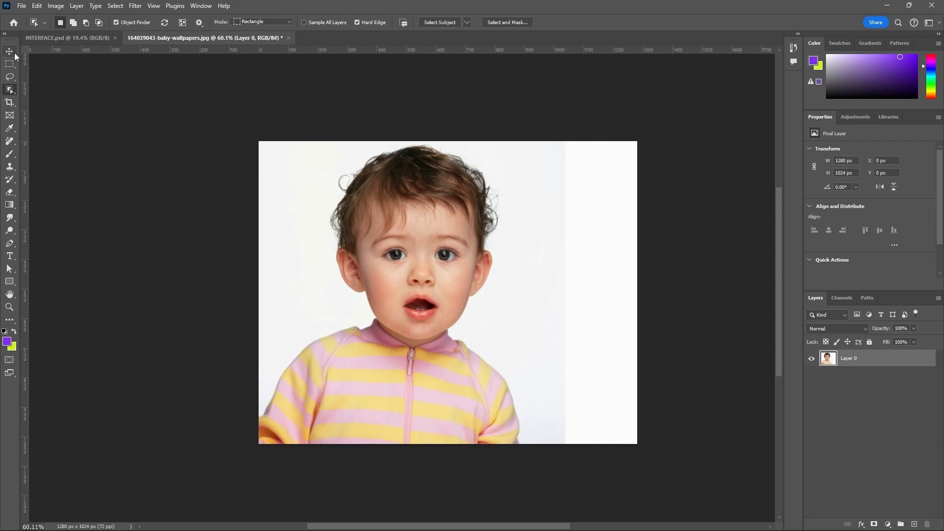
Step: Crop the photo freely to about 888 × 821 px around the baby's head and upper jacket, and undo the crop
left_click(11, 103)
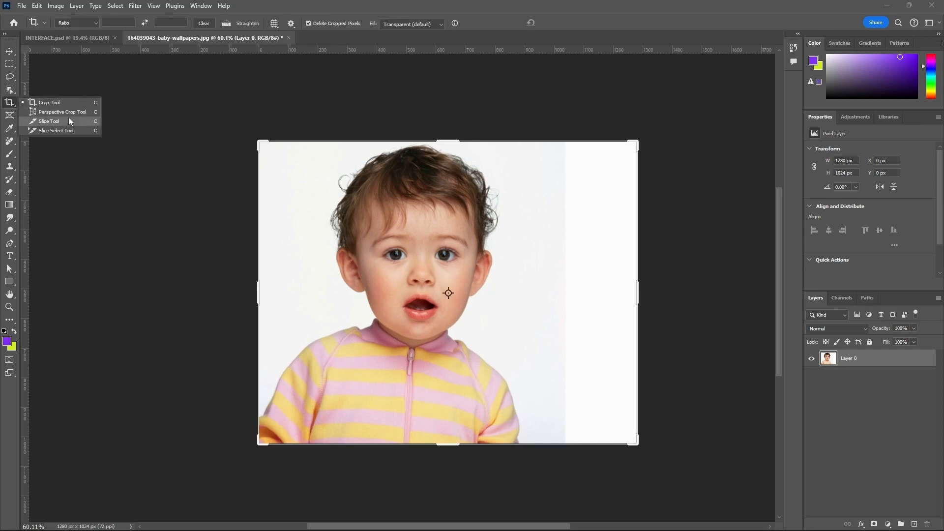
left_click(43, 104)
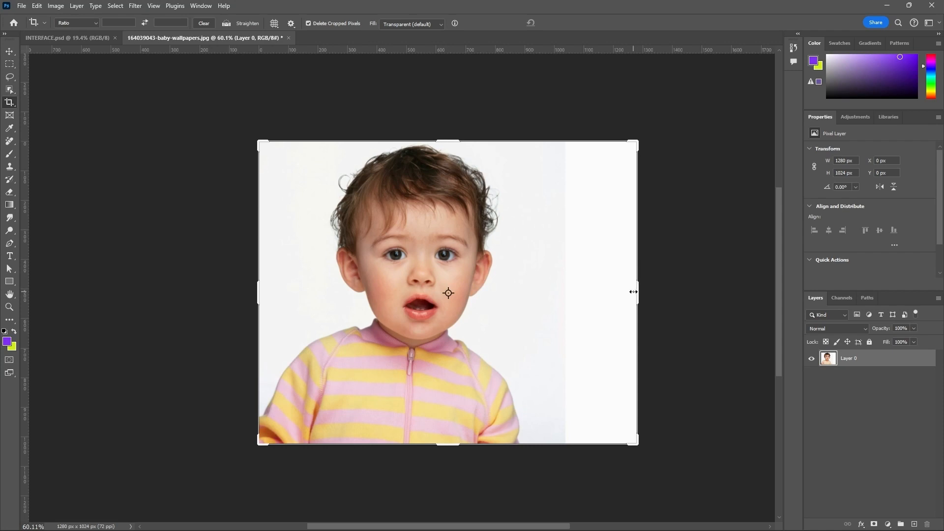
left_click_drag(638, 291, 589, 291)
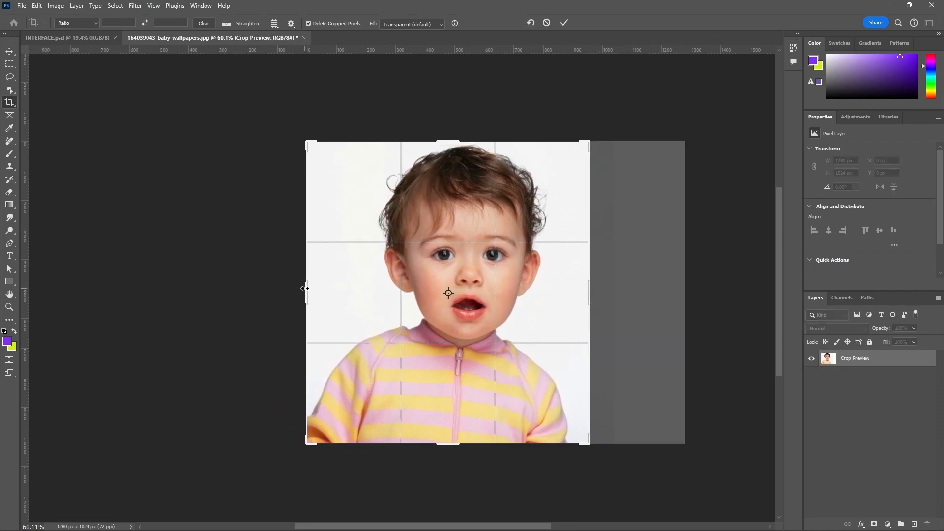
left_click_drag(305, 289, 315, 291)
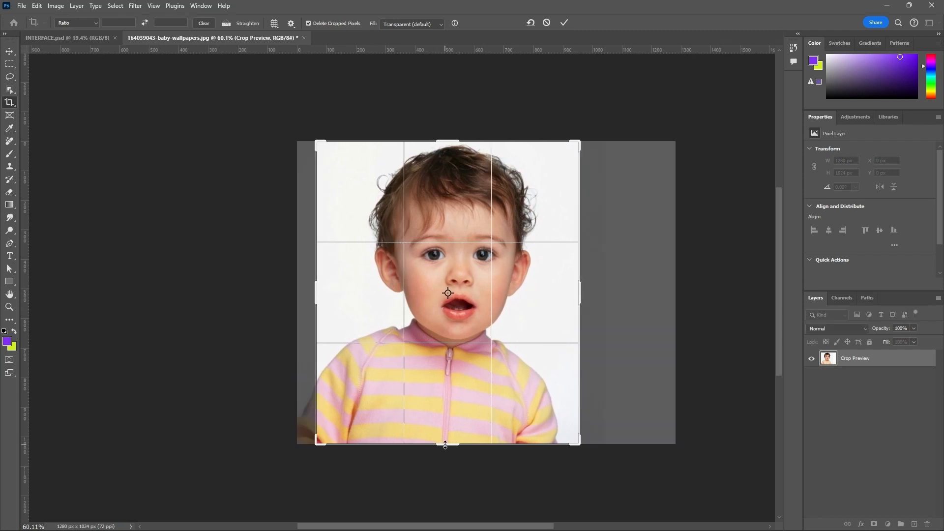
left_click_drag(446, 444, 446, 415)
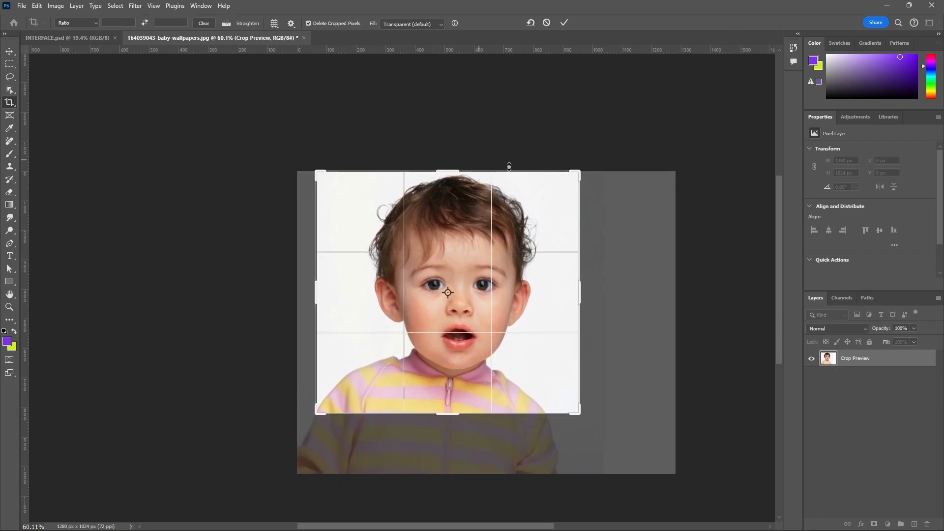
left_click(565, 23)
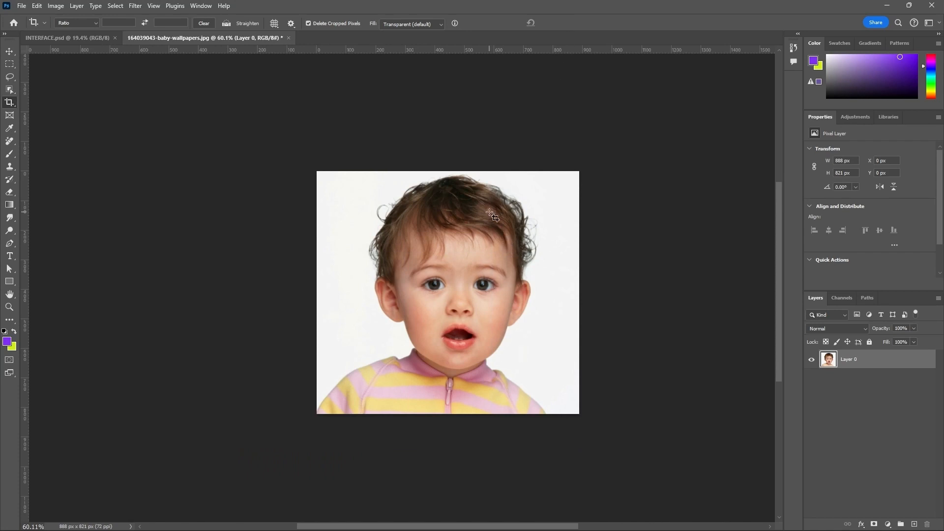
key("ctrl+z")
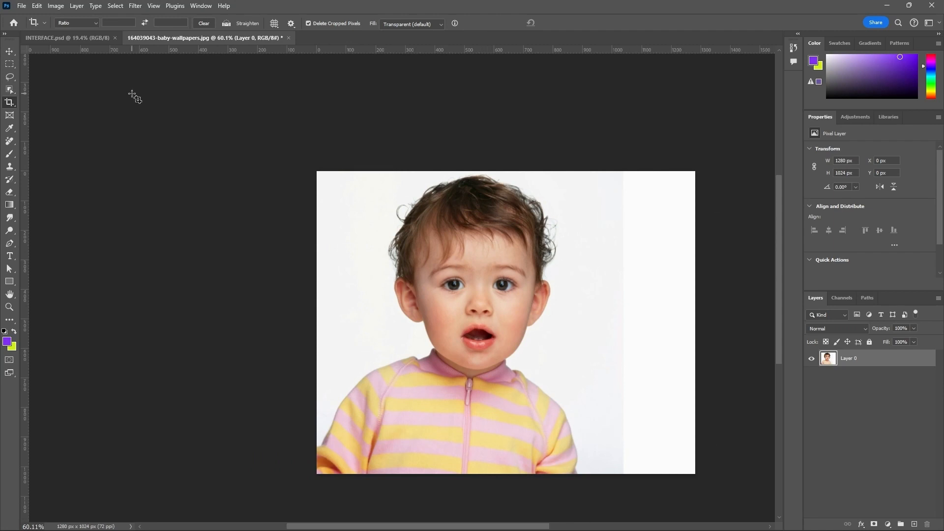
Step: Crop the photo with the 1 : 1 (Square) preset to about 791 × 792 px around the baby's face, and undo the crop
left_click(94, 25)
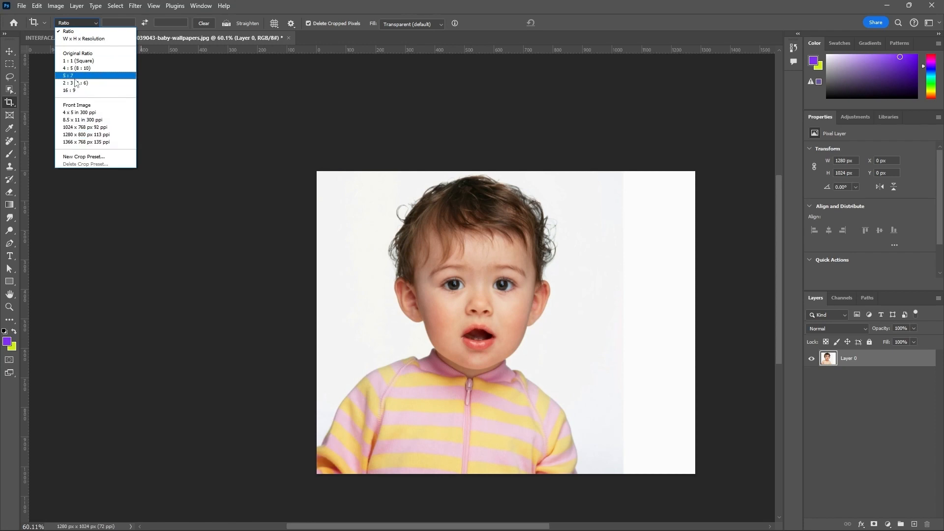
left_click(83, 61)
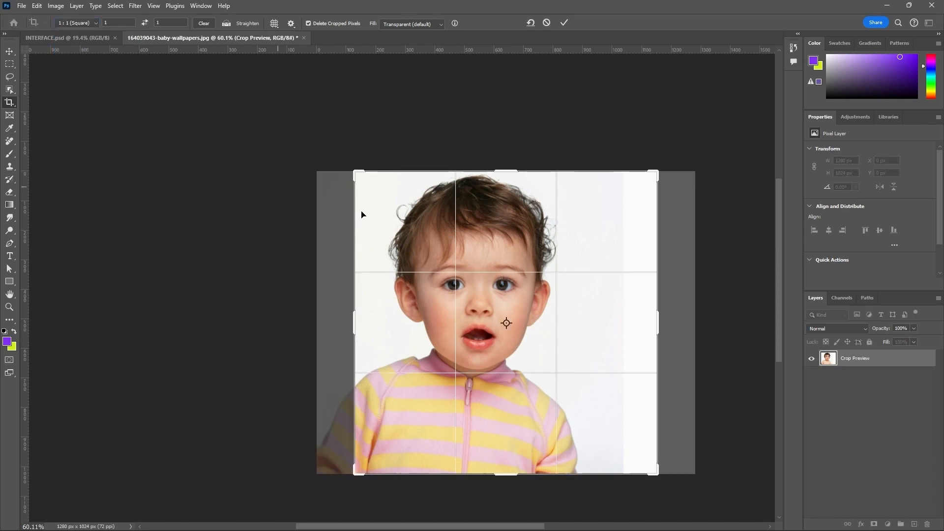
left_click_drag(658, 322, 624, 320)
left_click(560, 23)
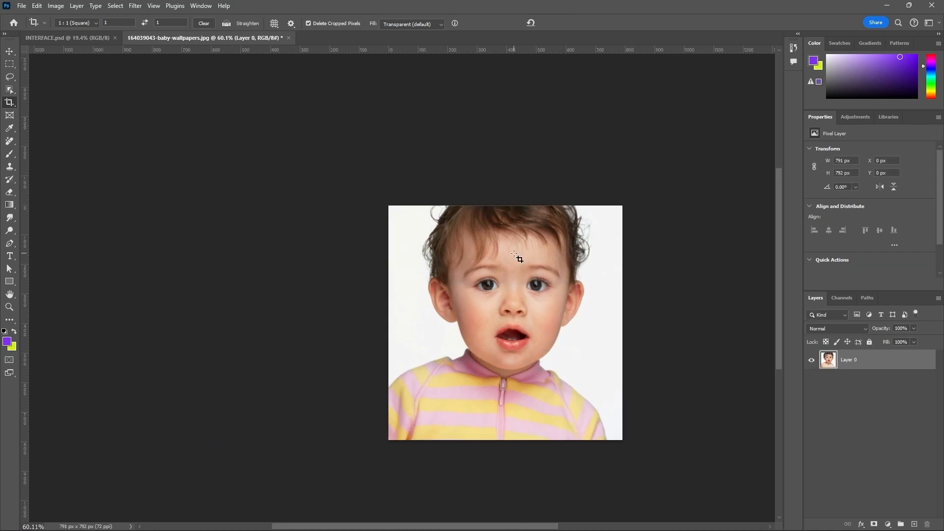
key("ctrl+z")
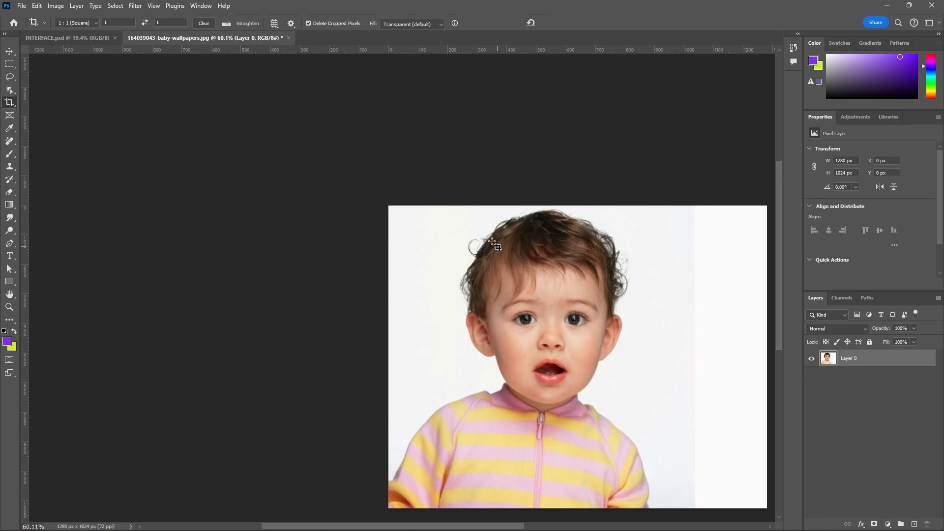
Step: Return the crop preset to Ratio and switch to the Move tool
left_click(95, 23)
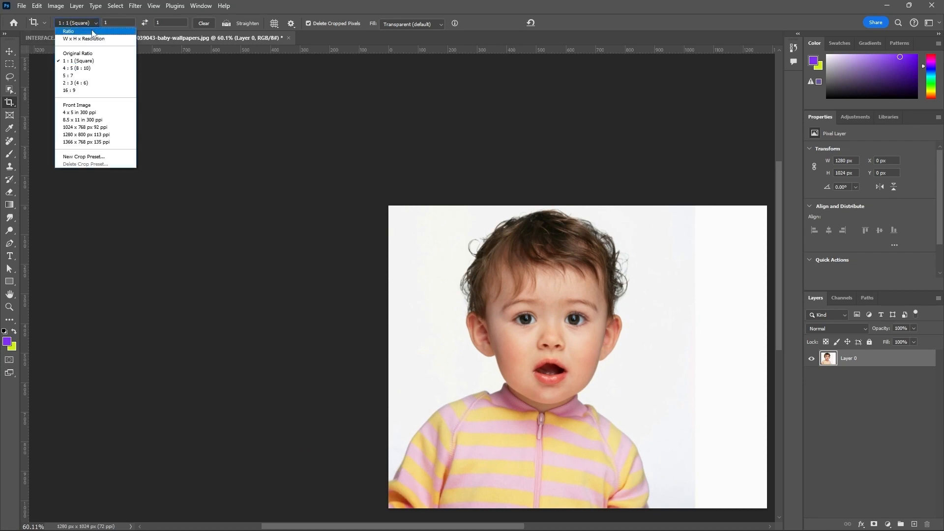
left_click(69, 31)
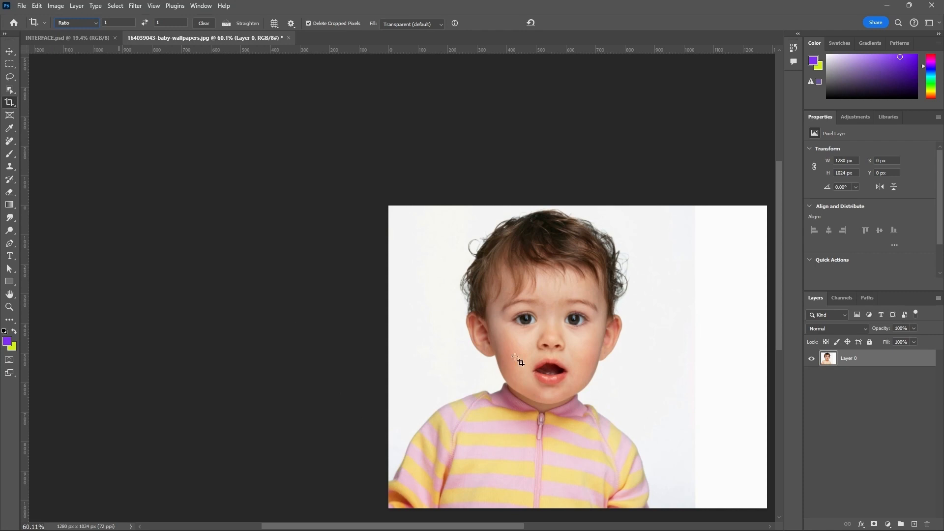
left_click(10, 53)
Step: Draw a circular frame over the baby's face with the Frame tool and shift the photo inside it to about X 37 px, Y 105 px
scroll(302, 209, "down", 4)
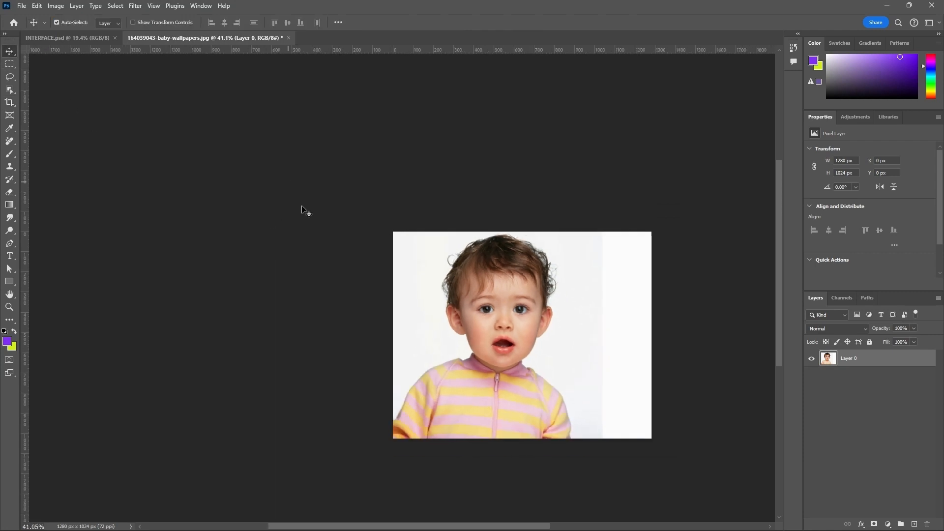
scroll(695, 376, "up", 4)
scroll(669, 376, "down", 2)
scroll(662, 377, "up", 3)
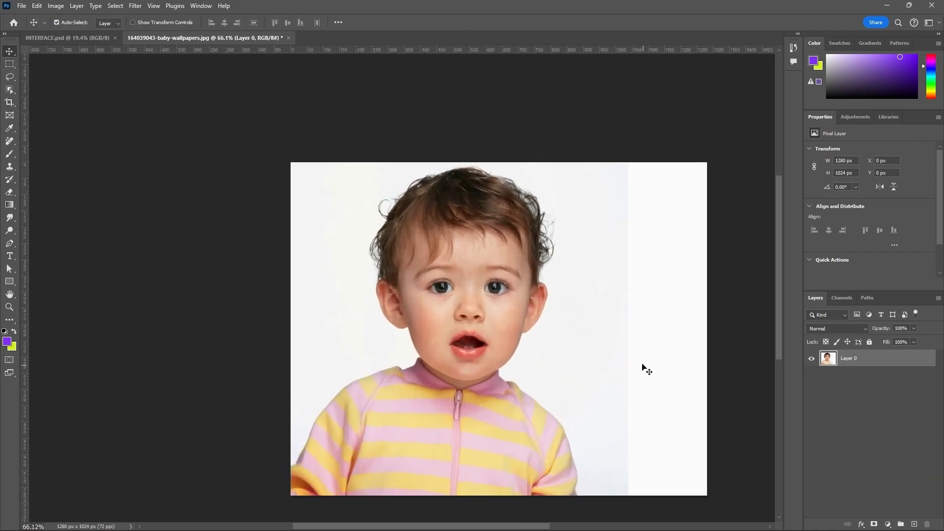
key("h")
left_click_drag(566, 329, 496, 298)
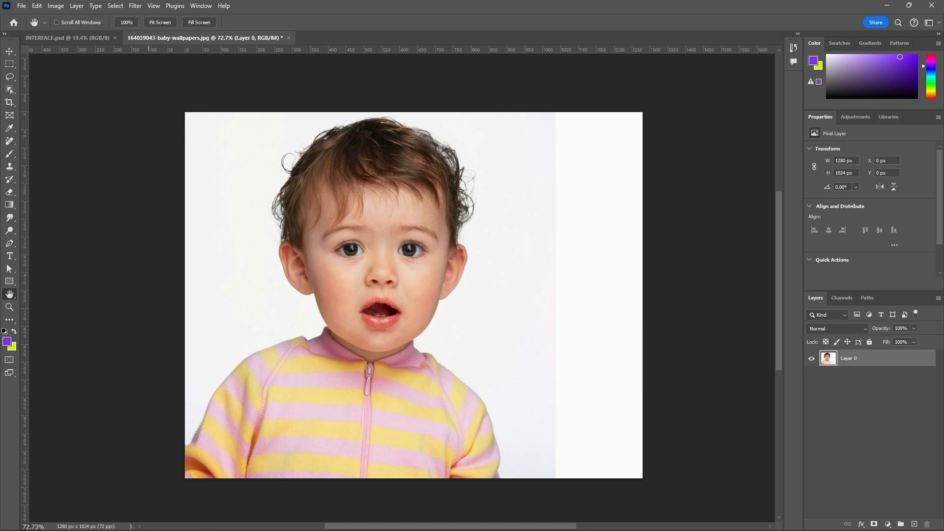
left_click(9, 115)
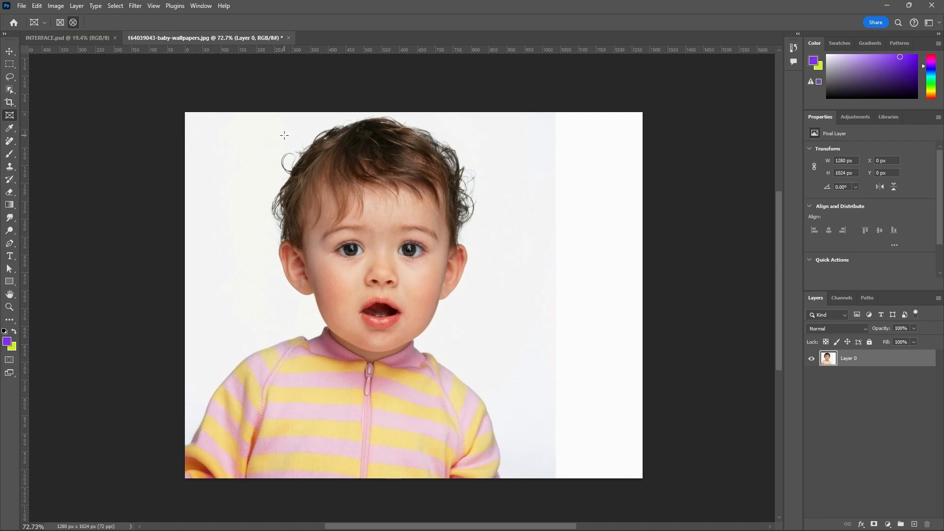
left_click_drag(281, 134, 502, 426)
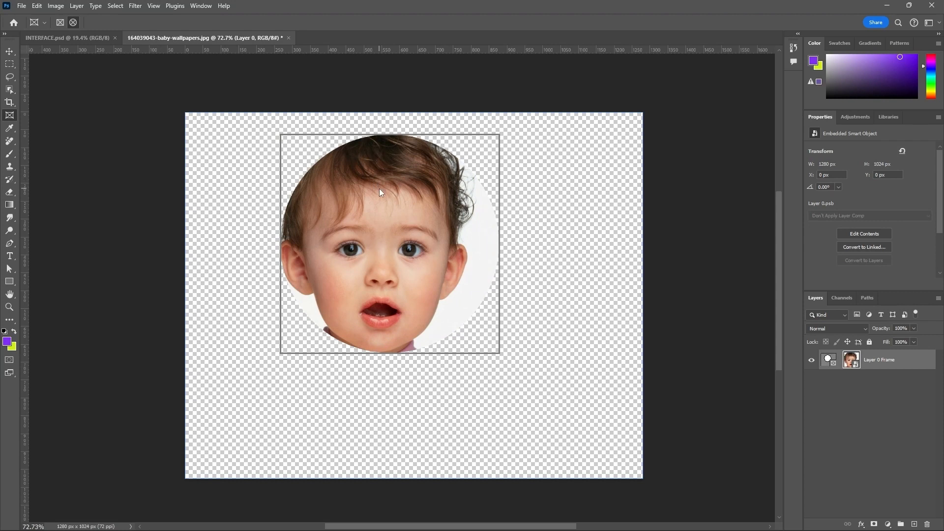
left_click_drag(410, 248, 436, 266)
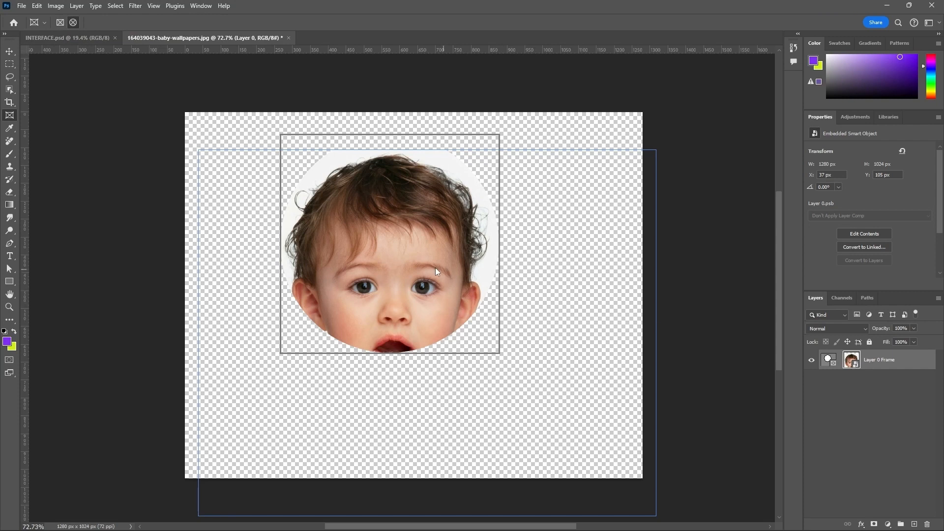
Step: Reposition the photo inside the circular frame to about X 44 px, Y 28 px, and undo the frame
left_click_drag(415, 255, 402, 182)
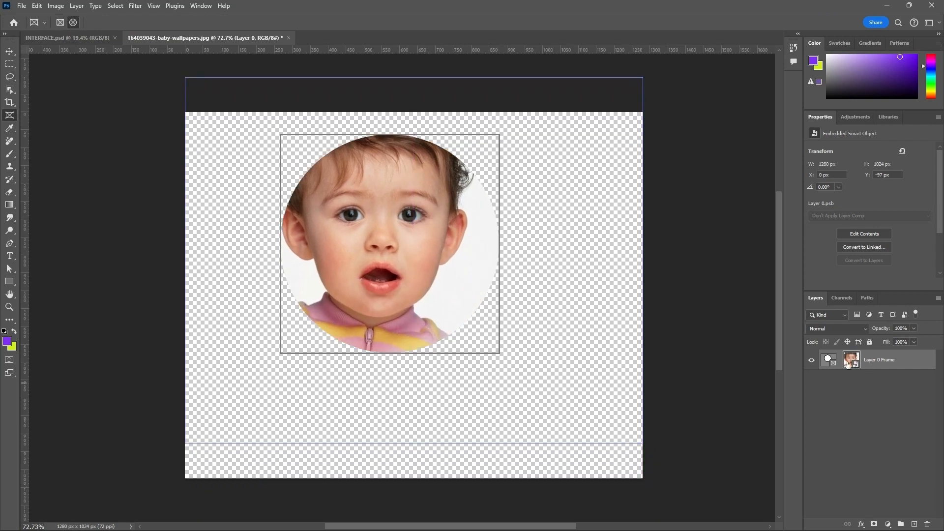
mouse_move(425, 250)
left_mouse_down()
mouse_move(442, 284)
mouse_move(412, 296)
mouse_move(426, 212)
mouse_move(424, 270)
mouse_move(408, 244)
left_mouse_up()
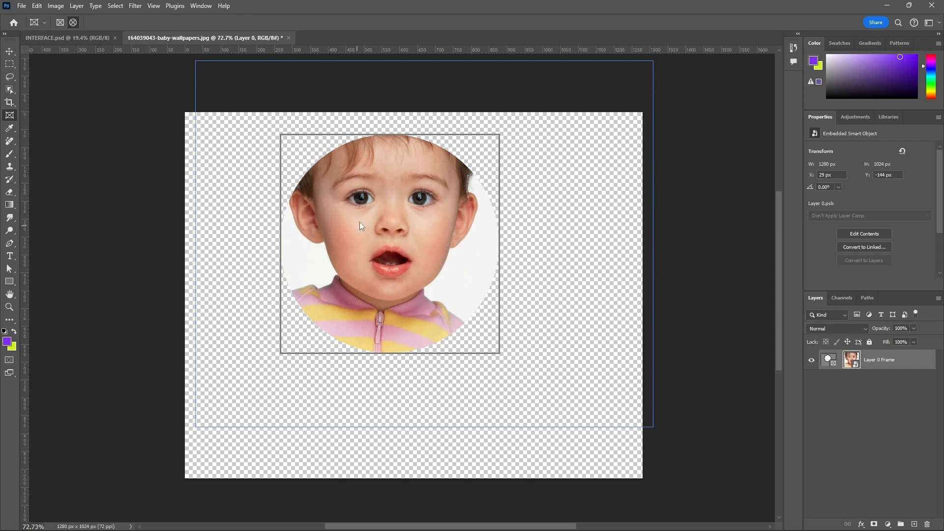
left_click_drag(366, 221, 391, 238)
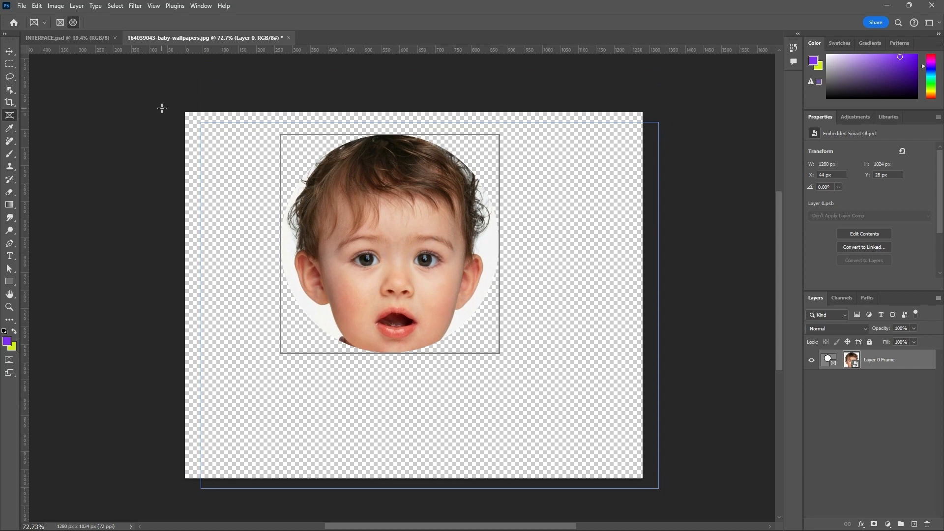
key("ctrl+z")
key("ctrl+z")
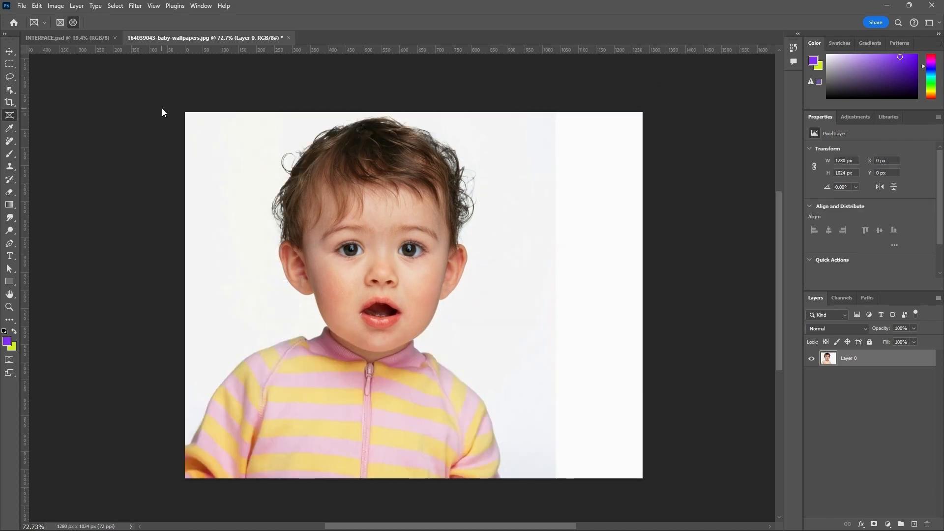
Step: Activate the Eyedropper tool and sample a dark tone from the baby's eye as the foreground color
left_click(13, 131)
right_click(12, 131)
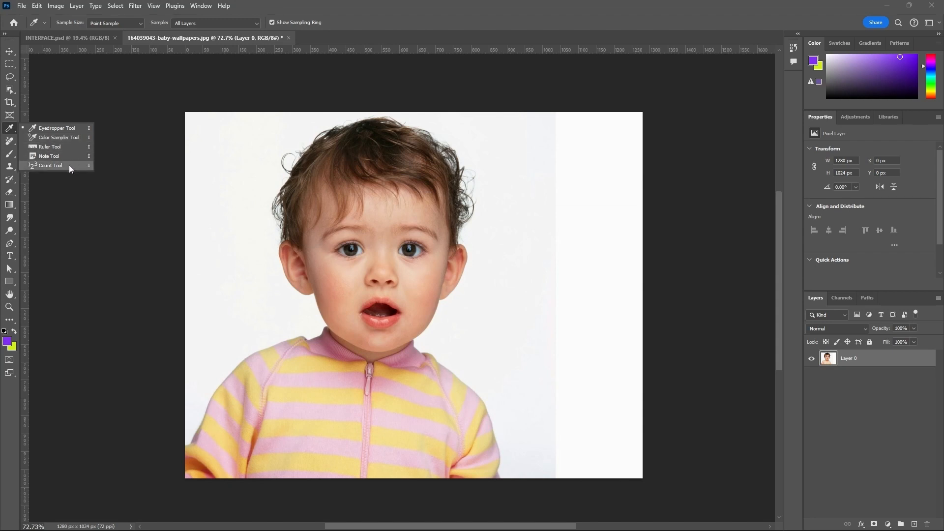
left_click(54, 128)
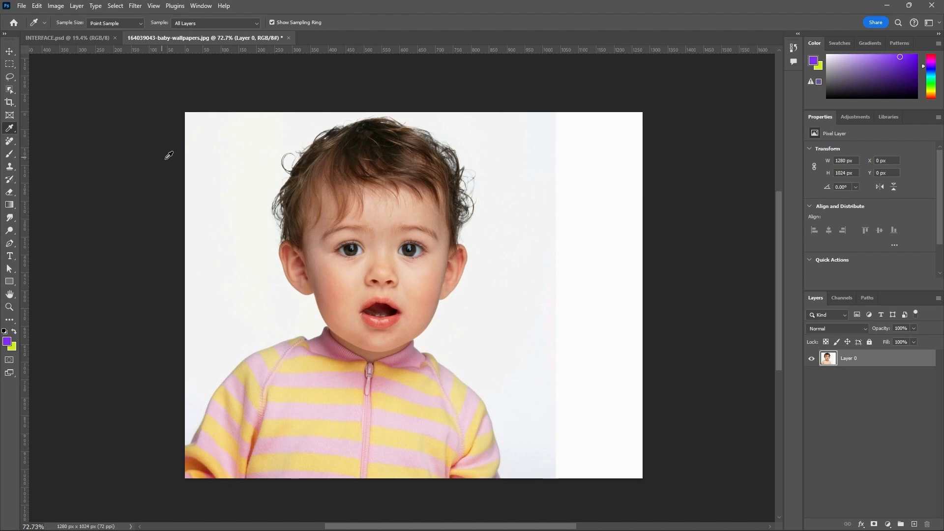
scroll(267, 187, "up", 5)
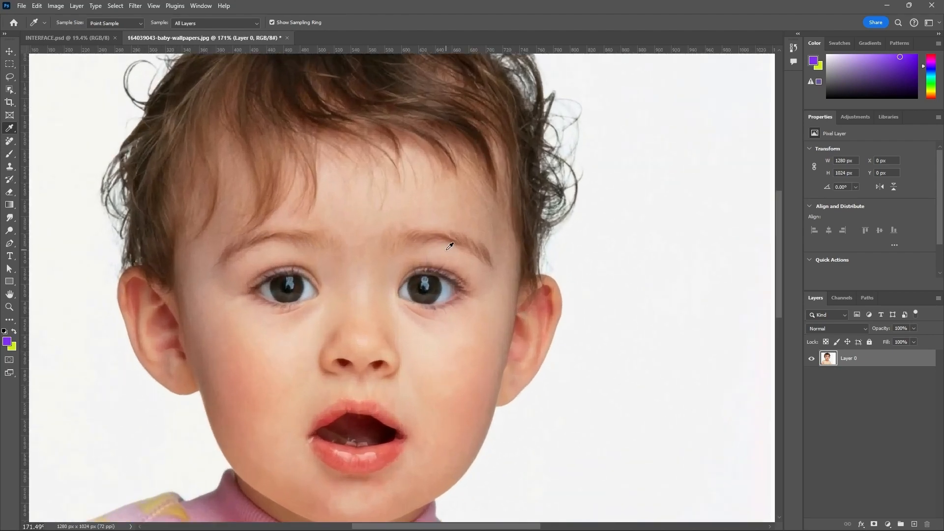
scroll(460, 251, "down", 4)
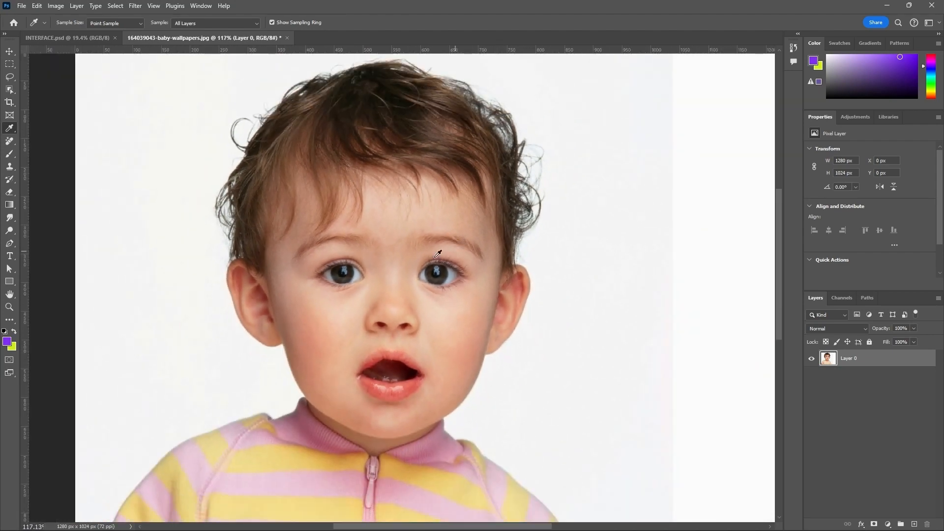
scroll(437, 268, "up", 3)
scroll(362, 275, "up", 2)
left_click(333, 265)
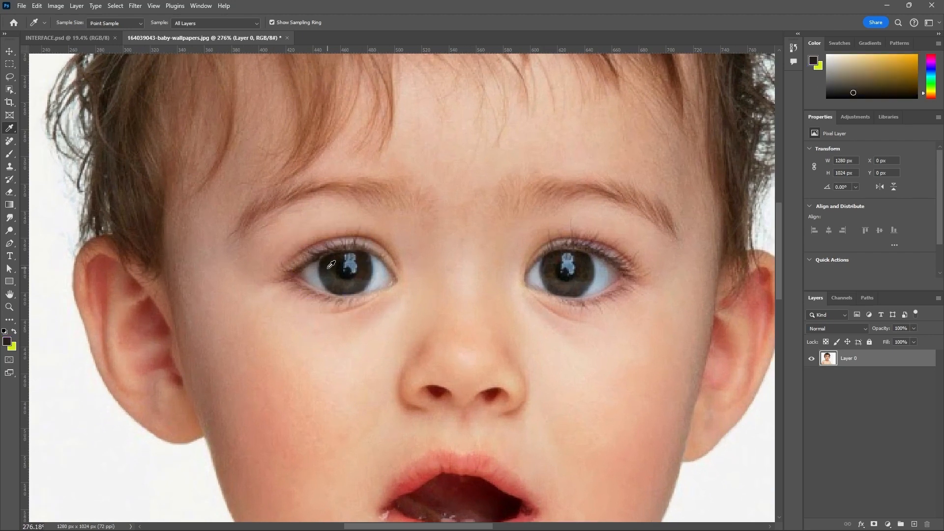
Step: Sample foreground colors one after another from the baby's ear, nose, upper lip, other eye and hair
left_click(155, 324)
left_click(408, 380)
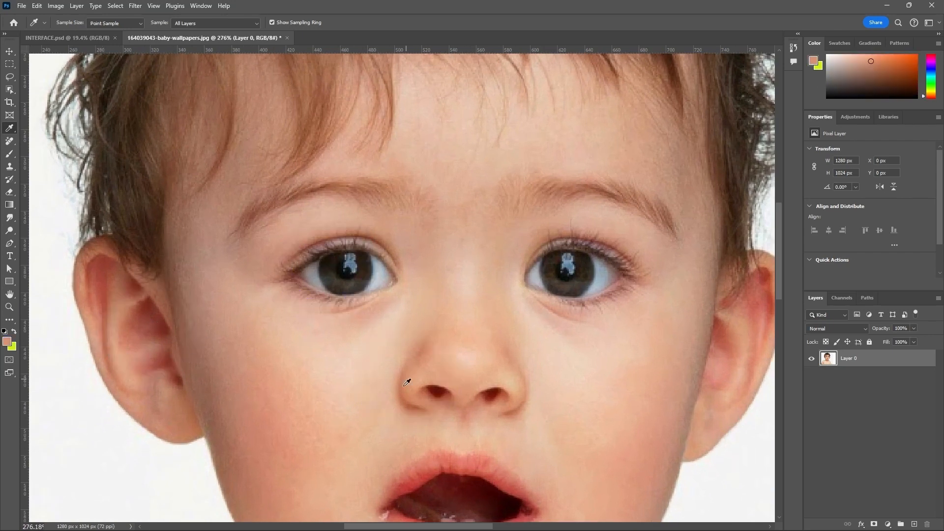
left_click(419, 463)
left_click(576, 267)
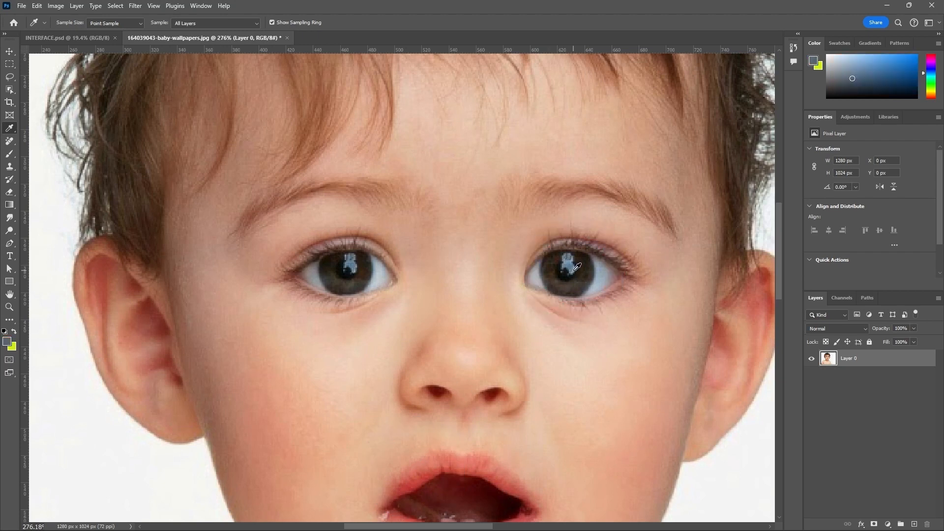
left_click(608, 270)
left_click(325, 105)
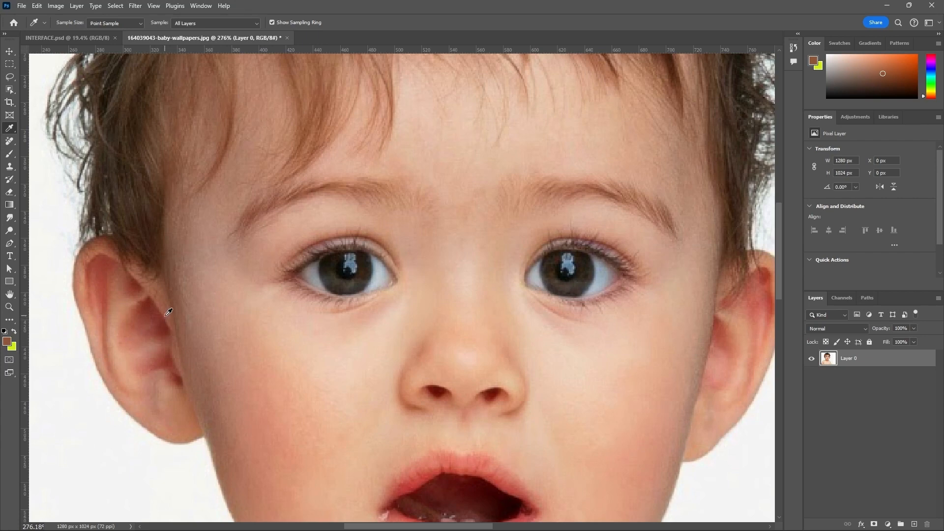
Step: Sample brown #7e4c35 from the outer end of the image's right-hand eyebrow and accept it in the foreground Color Picker
scroll(150, 281, "down", 1)
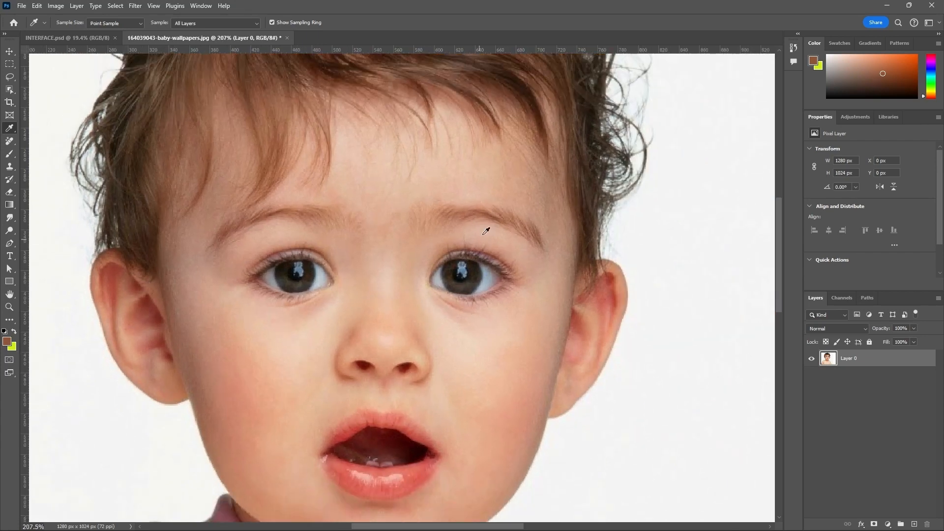
scroll(526, 238, "up", 1)
scroll(530, 235, "up", 3)
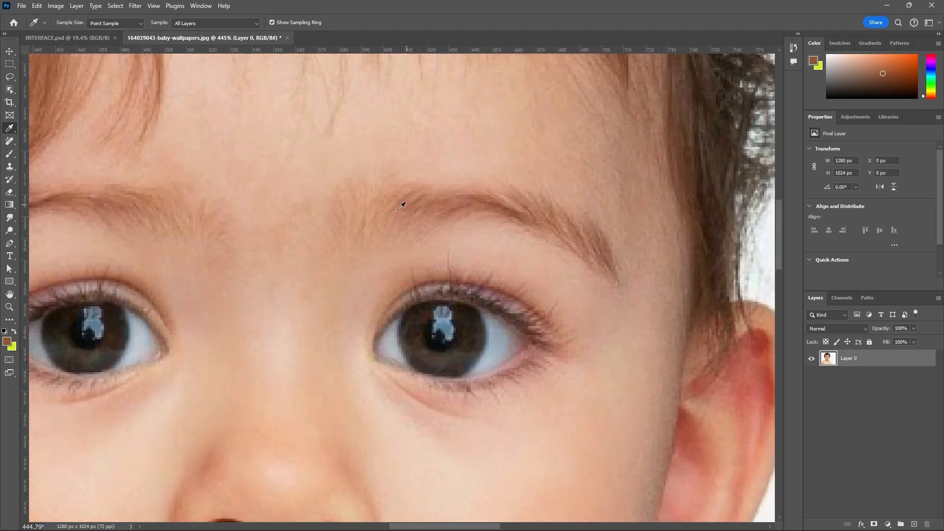
scroll(509, 224, "down", 2)
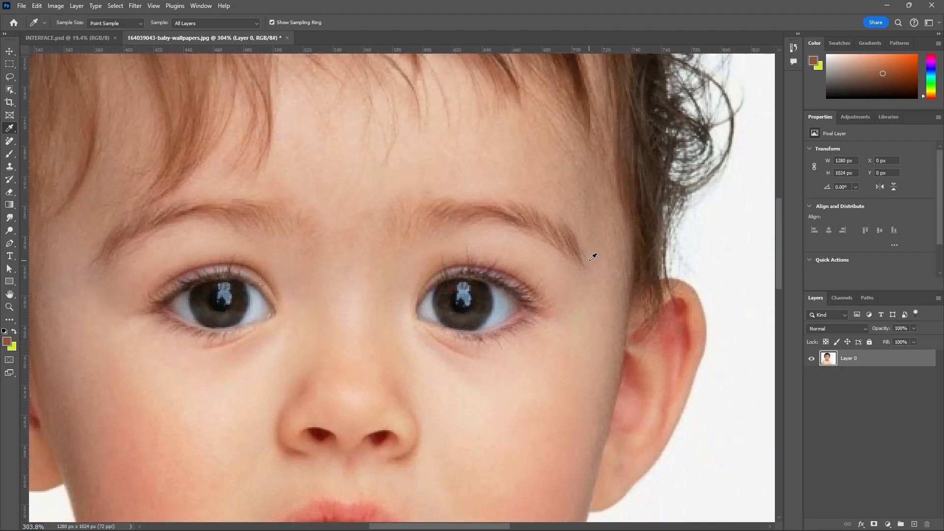
scroll(581, 248, "up", 1)
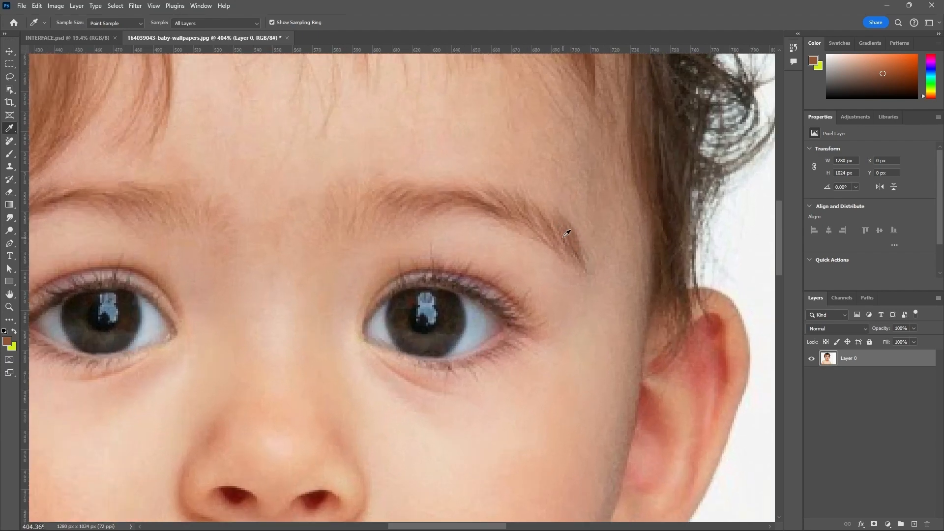
left_click(582, 300)
scroll(570, 244, "up", 2)
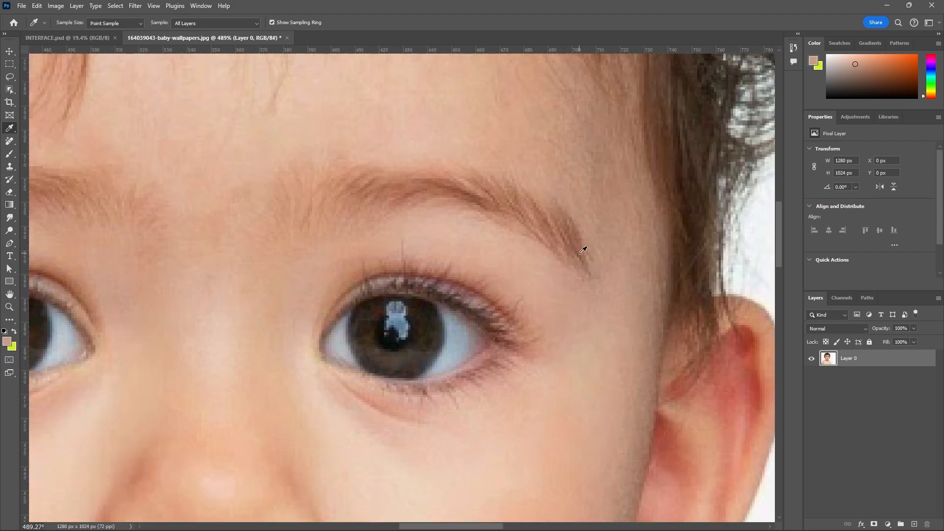
left_click(583, 250)
left_click(7, 342)
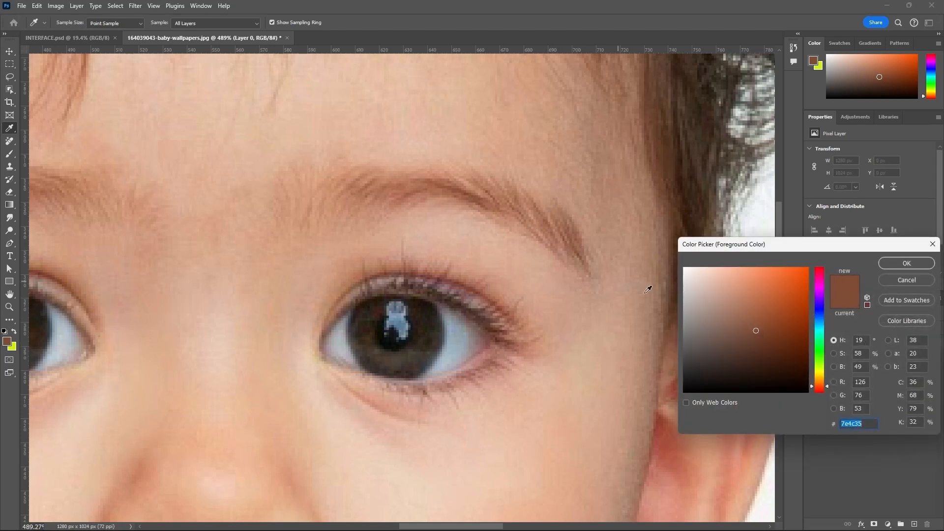
left_click(885, 266)
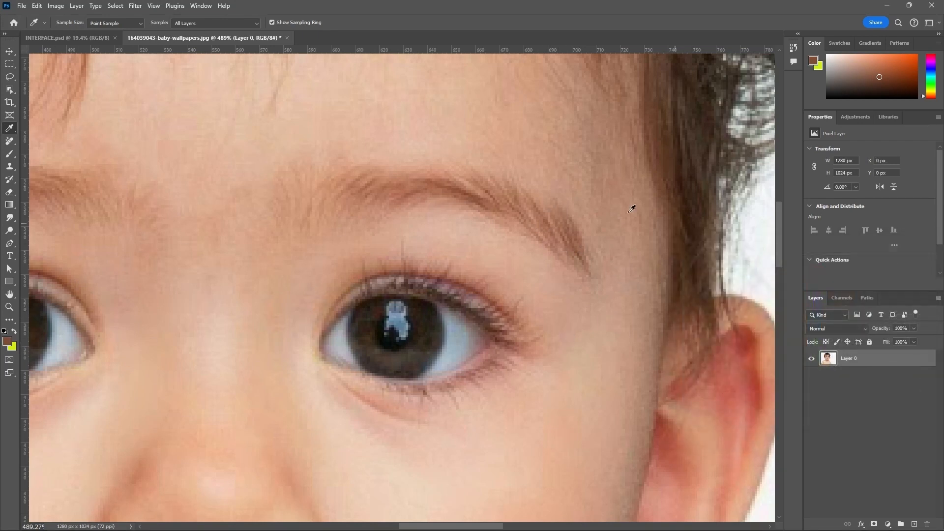
Step: Switch to the Brush tool and reduce the brush size to 15 px for work on the eyebrow
left_click(10, 155)
key("bracketleft")
key("bracketleft")
key("bracketleft")
key("bracketleft")
key("bracketleft")
key("bracketleft")
key("bracketleft")
key("bracketleft")
key("bracketleft")
key("bracketleft")
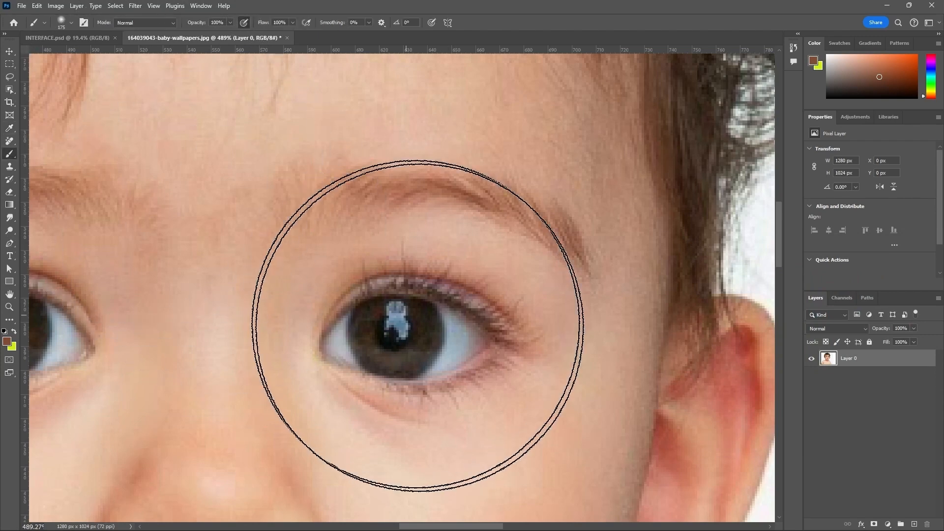
scroll(556, 255, "up", 1)
key("bracketleft")
key("bracketleft")
key("bracketleft")
key("bracketleft")
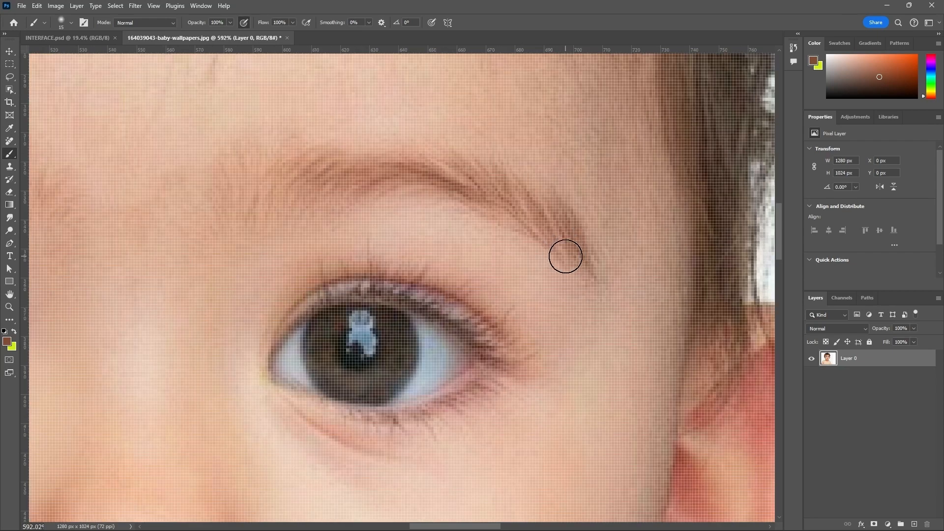
Step: Lower the brush opacity to 35% and shrink the brush to 5 px
left_click(229, 25)
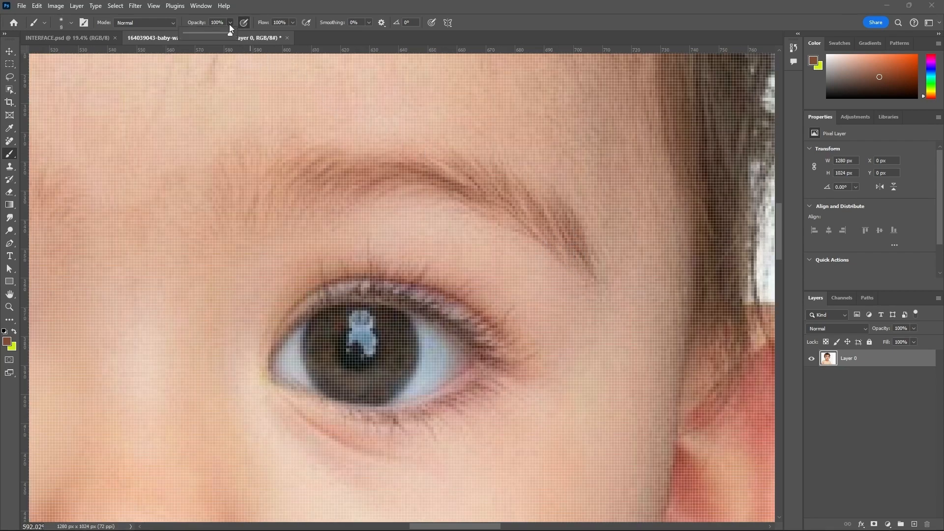
left_click_drag(233, 33, 204, 34)
left_click(487, 42)
key("bracketleft")
key("bracketleft")
key("bracketleft")
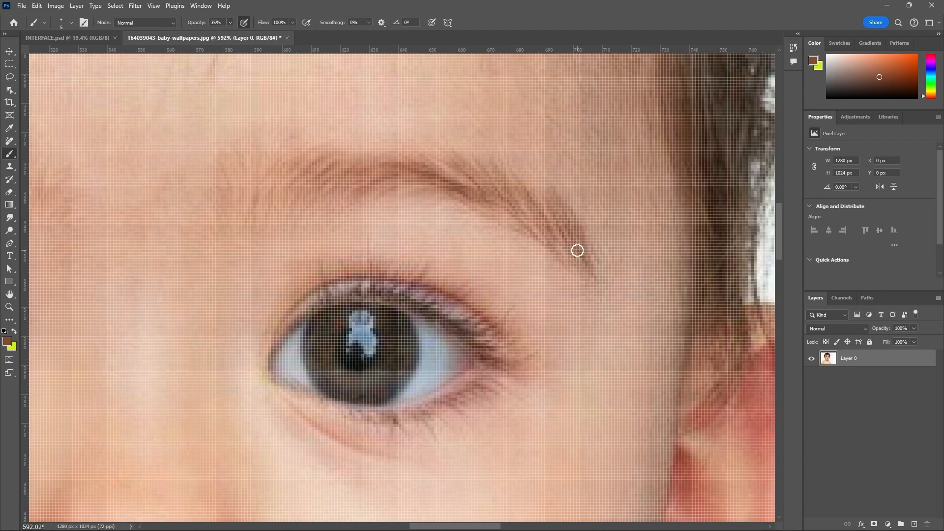
Step: Paint over the outer end of the right-hand eyebrow with the sampled brown and reduce the brush to 3 px
scroll(577, 251, "up", 1)
left_click_drag(572, 236, 599, 281)
key("bracketleft")
key("bracketleft")
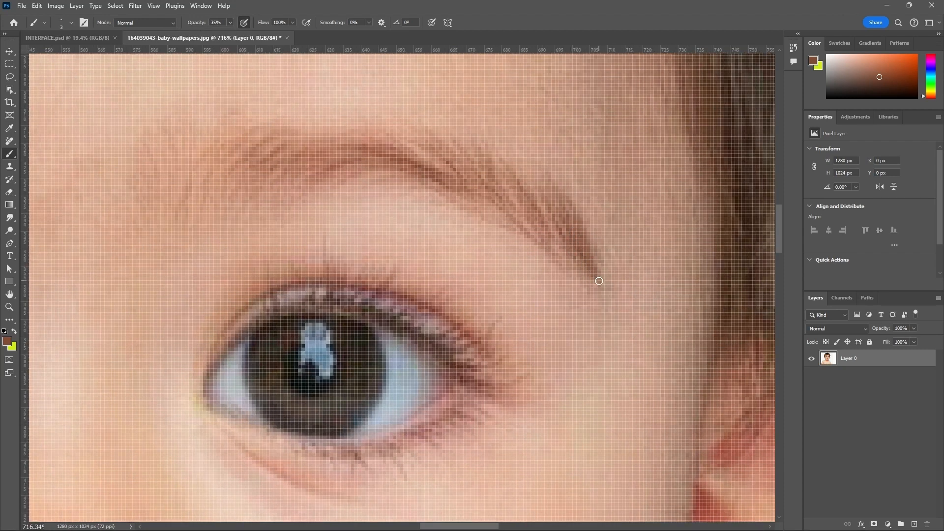
scroll(583, 327, "down", 6)
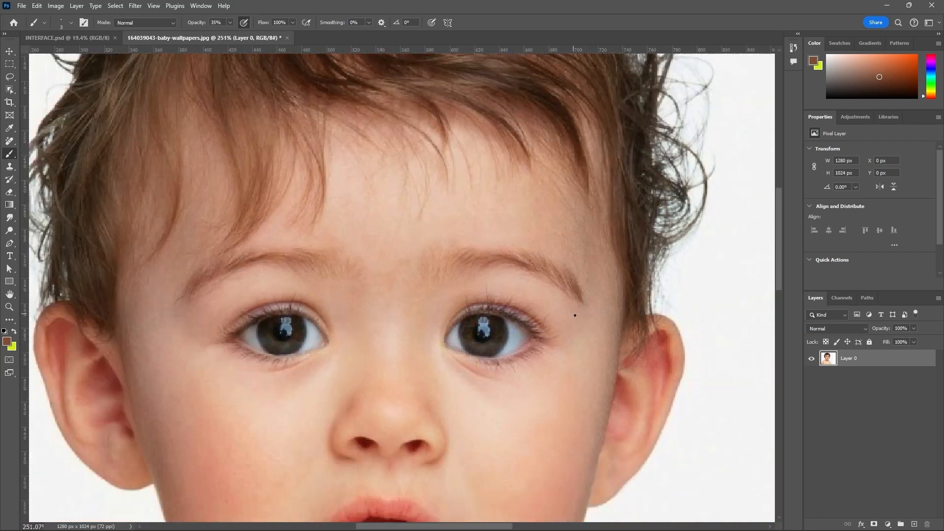
scroll(577, 315, "up", 3)
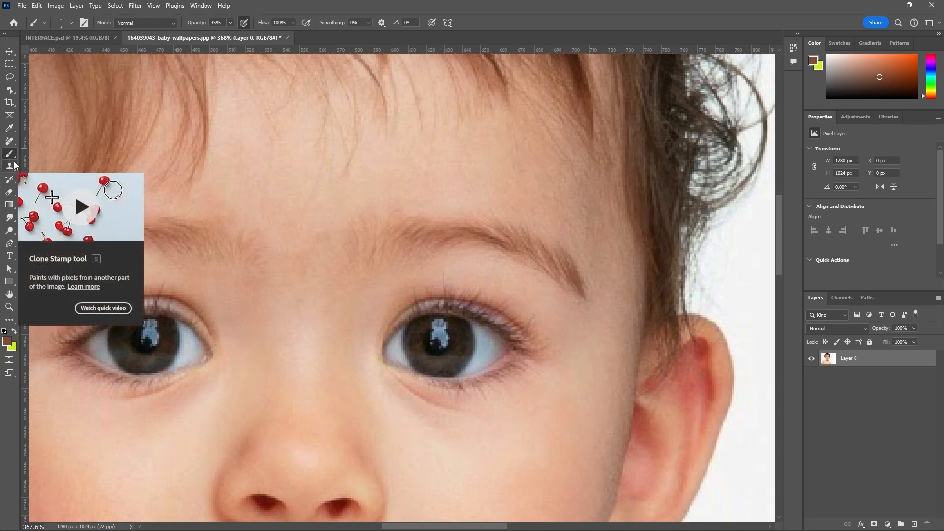
scroll(631, 268, "down", 1)
scroll(631, 269, "down", 12)
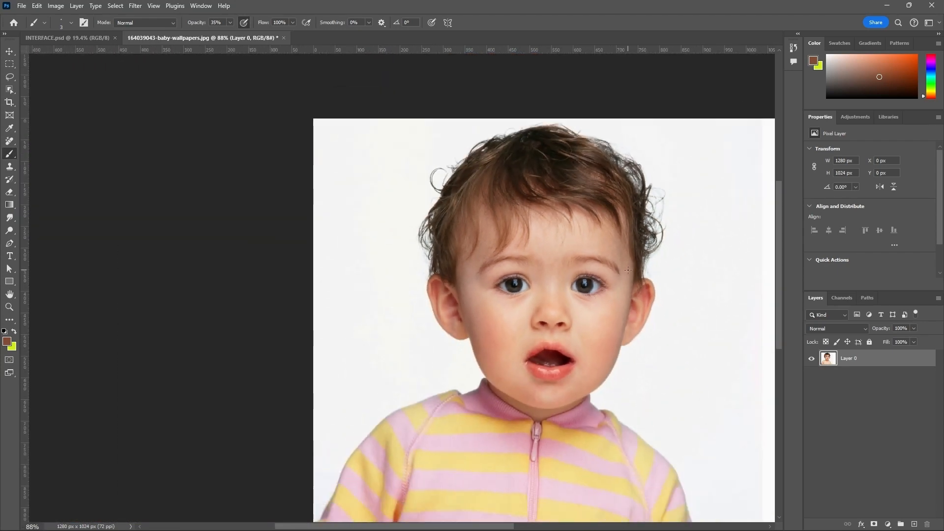
scroll(628, 269, "up", 2)
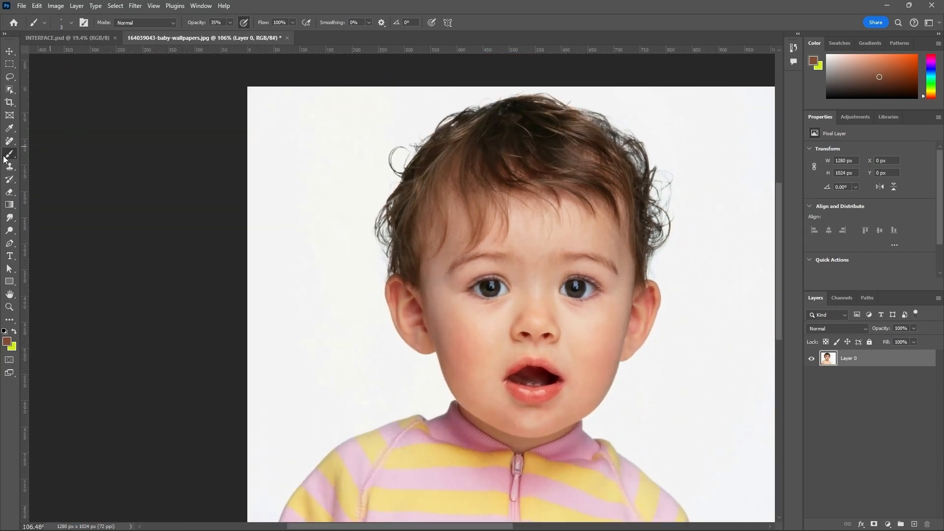
Step: Place four Color Sampler points on the baby's forehead, lower lip, hair and a yellow stripe of the jacket
left_click(10, 128)
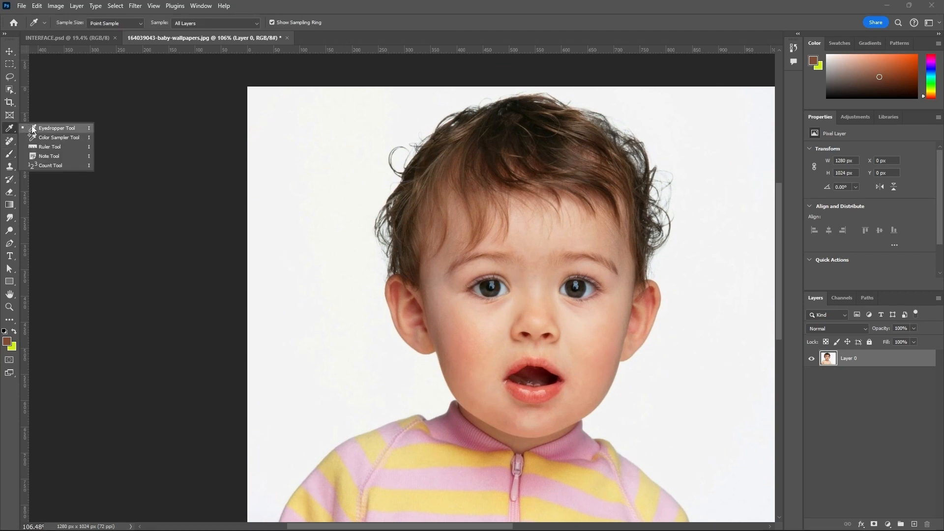
left_click(62, 141)
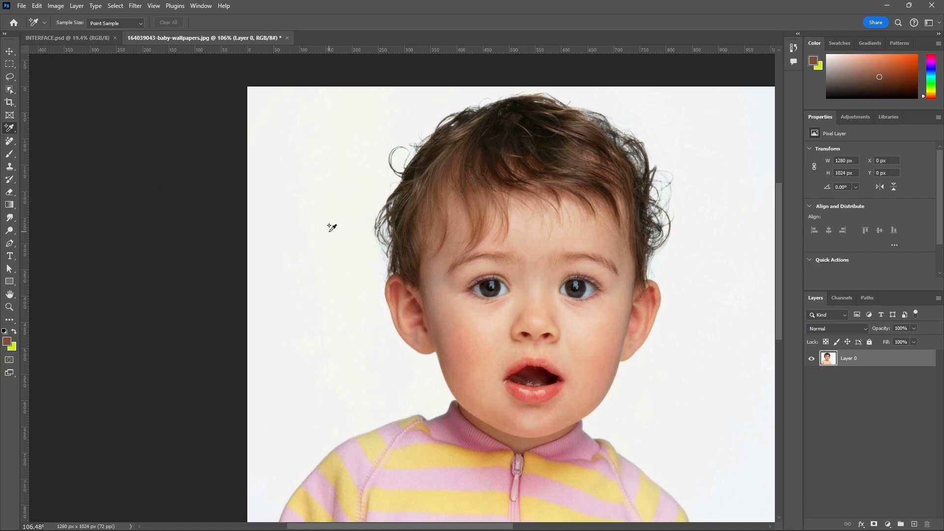
scroll(320, 224, "down", 2)
scroll(547, 266, "up", 2)
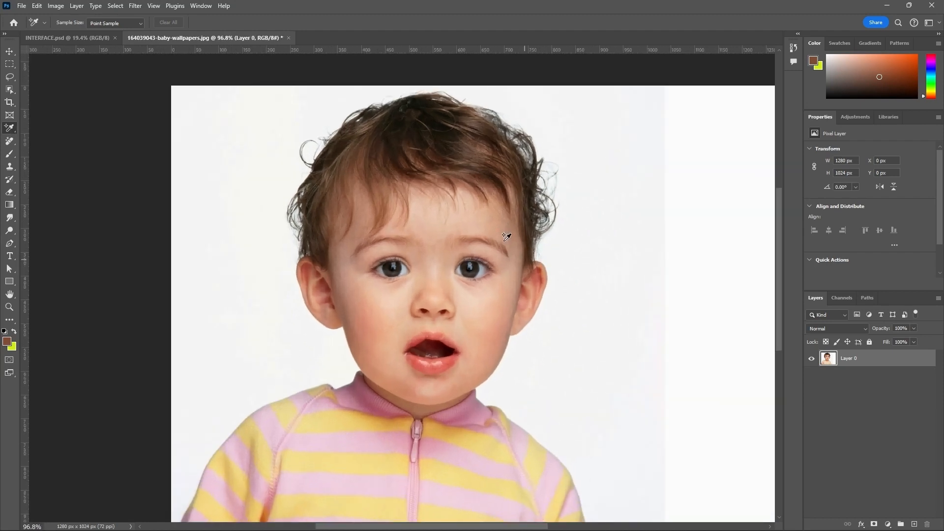
left_click(471, 220)
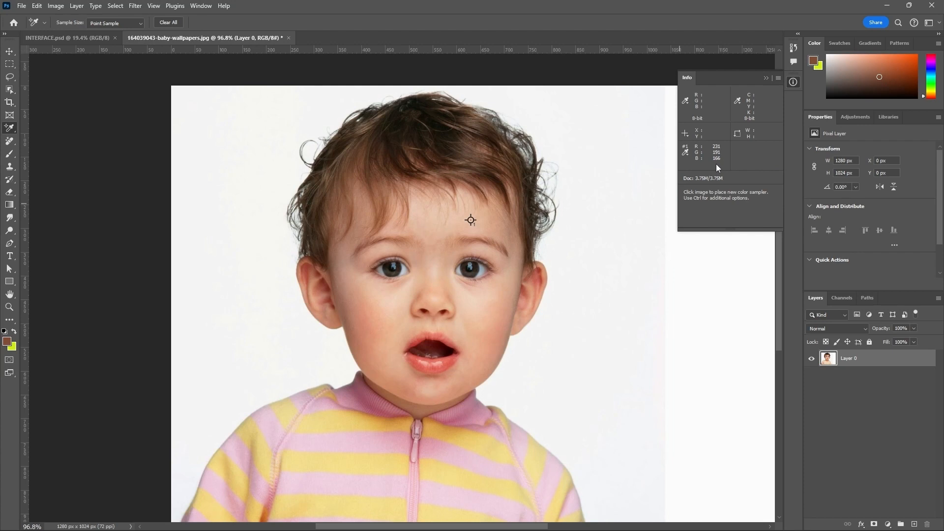
left_click(446, 360)
left_click(449, 130)
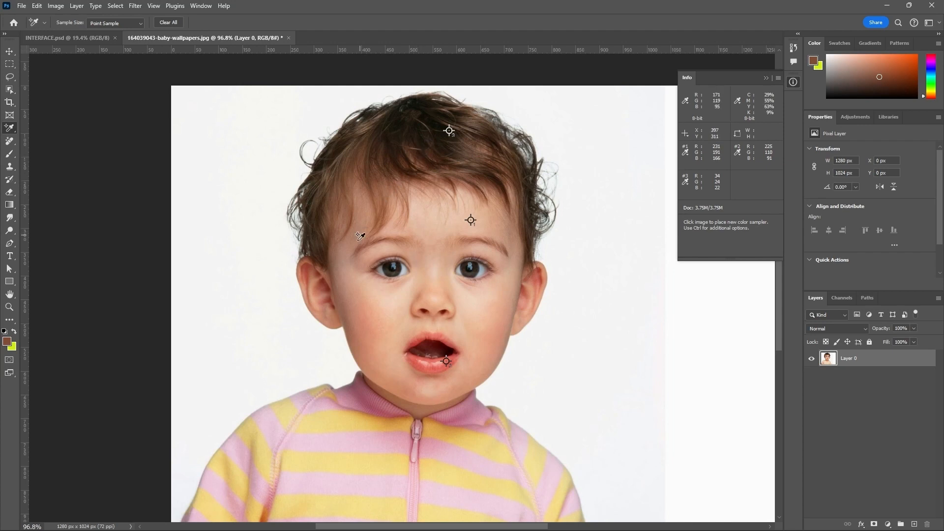
left_click(337, 418)
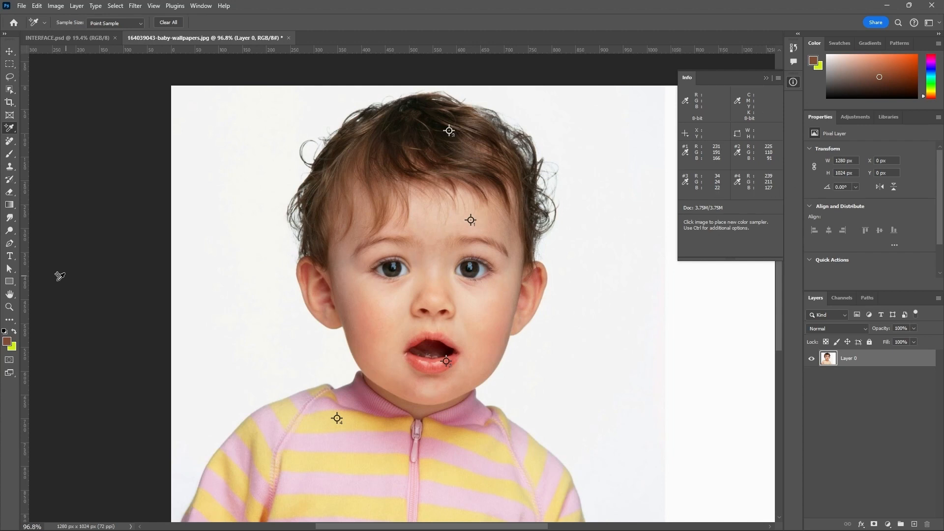
Step: Try the hair sample's RGB values 34, 24, 22 as the foreground colour and cancel the change
left_click(7, 341)
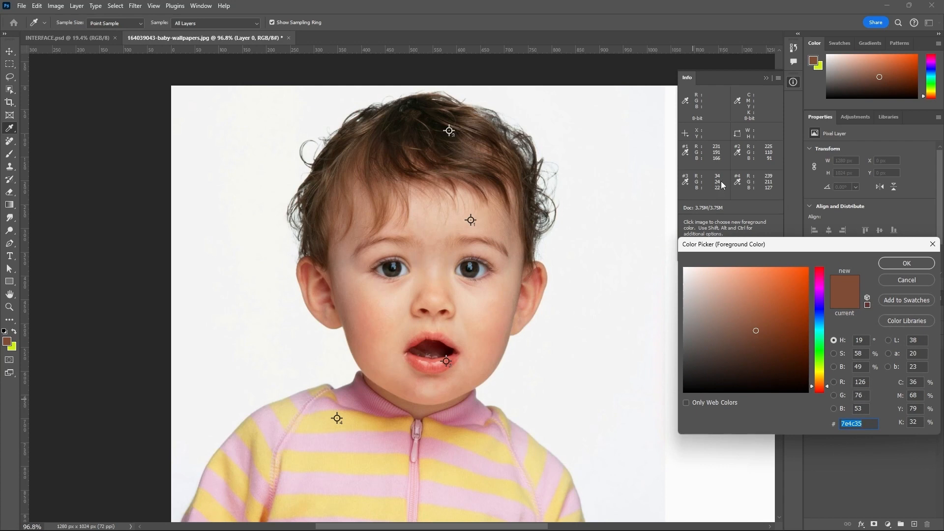
double_click(865, 382)
type("34")
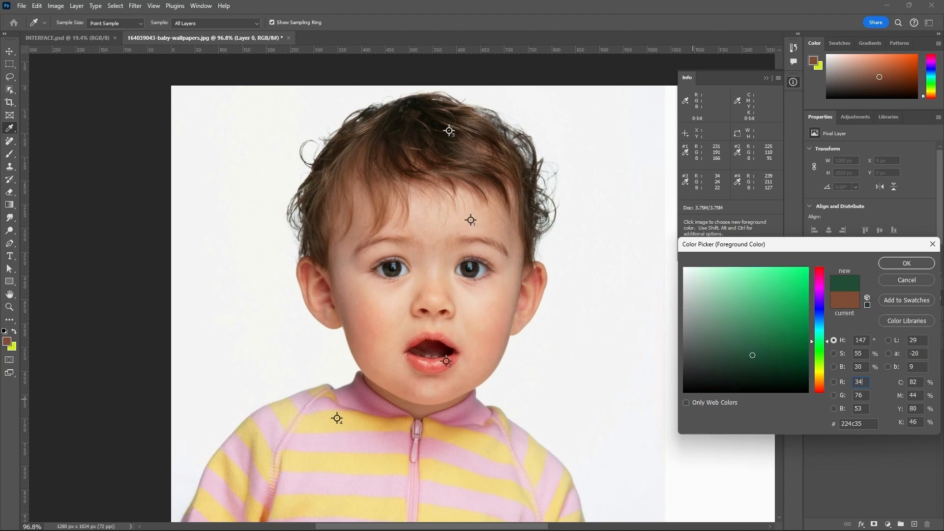
double_click(866, 395)
type("24")
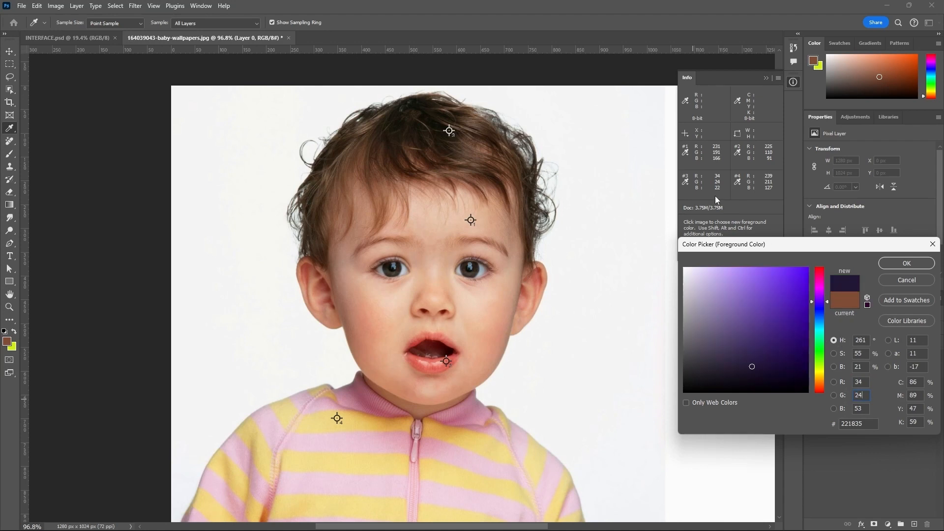
left_click_drag(863, 408, 848, 408)
type("22")
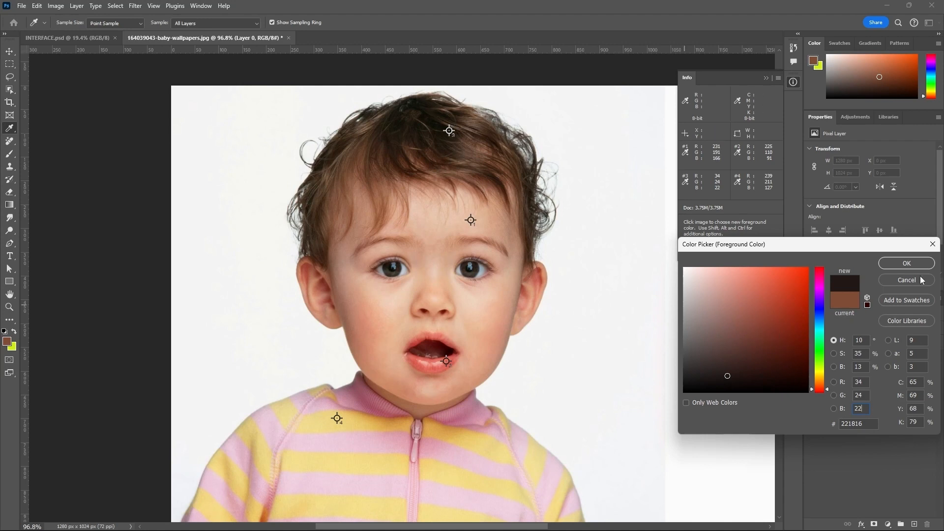
left_click(903, 282)
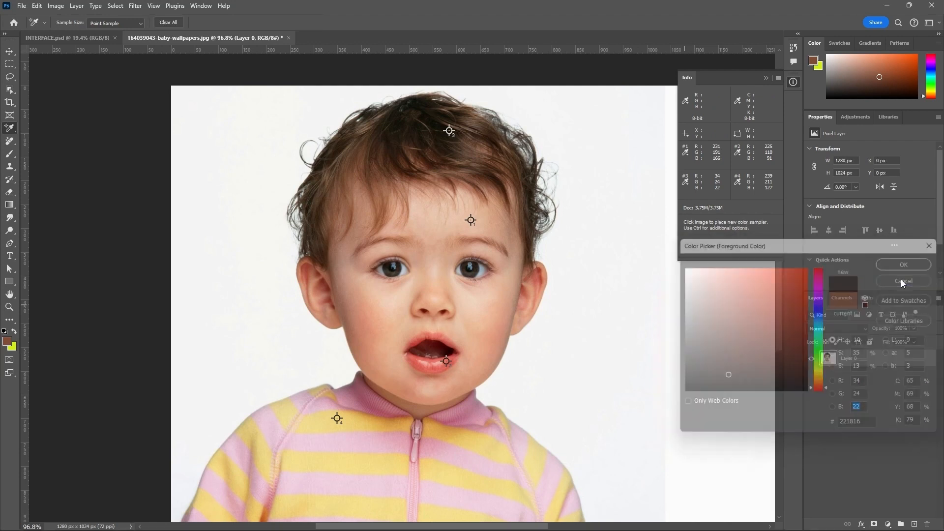
Step: Measure the baby's head with the Ruler tool: across the forehead, across the hair and from crown to chin
right_click(10, 128)
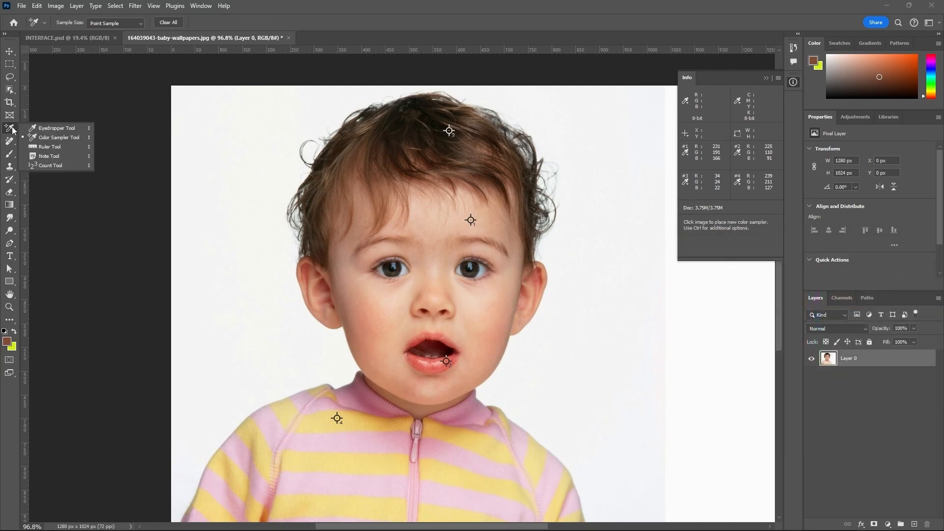
left_click(63, 144)
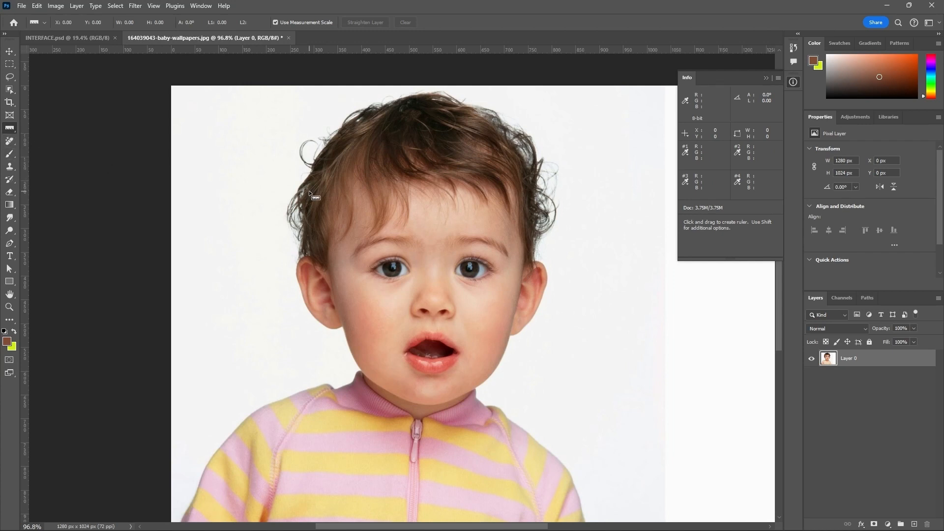
mouse_move(308, 196)
left_mouse_down()
mouse_move(463, 197)
mouse_move(529, 209)
left_mouse_up()
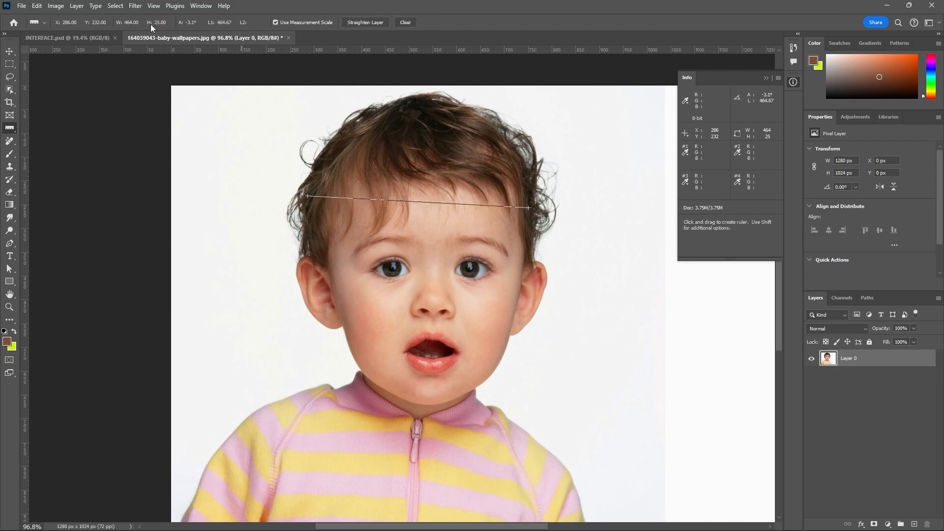
left_click_drag(332, 148, 504, 161)
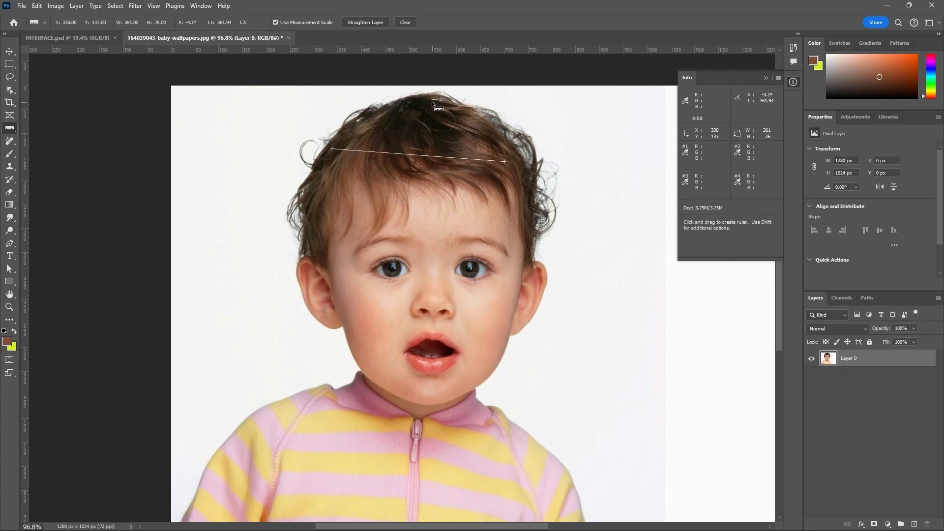
left_click_drag(432, 100, 417, 396)
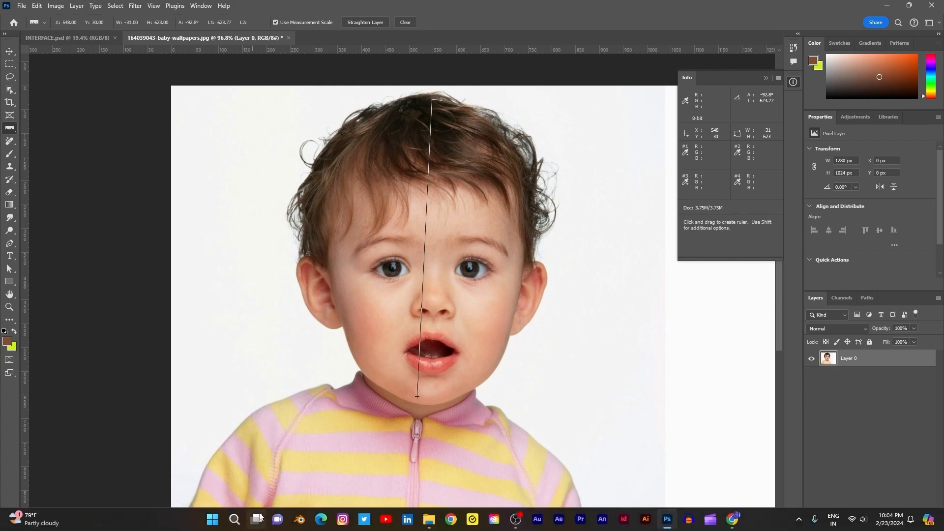
Step: Add a note at the left edge of the baby's hair with filler text starting "hh hhj ndd"
right_click(10, 129)
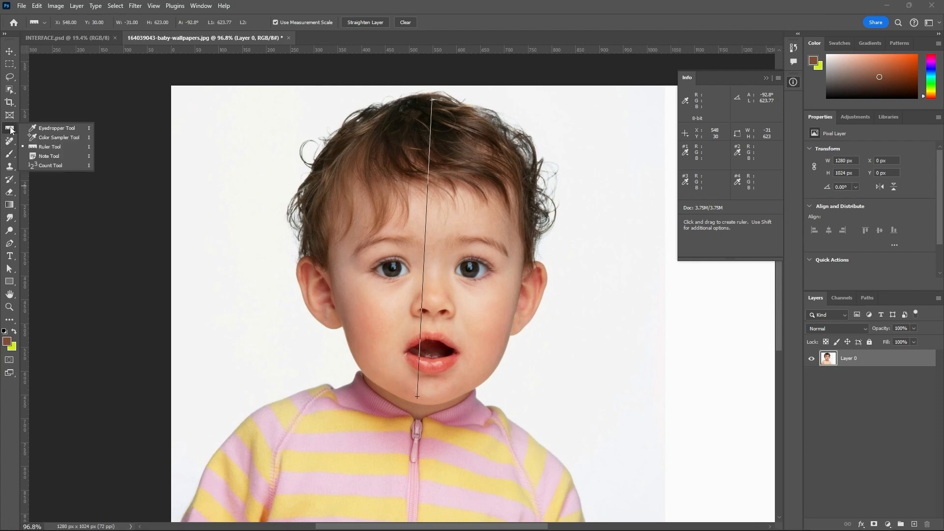
left_click(47, 156)
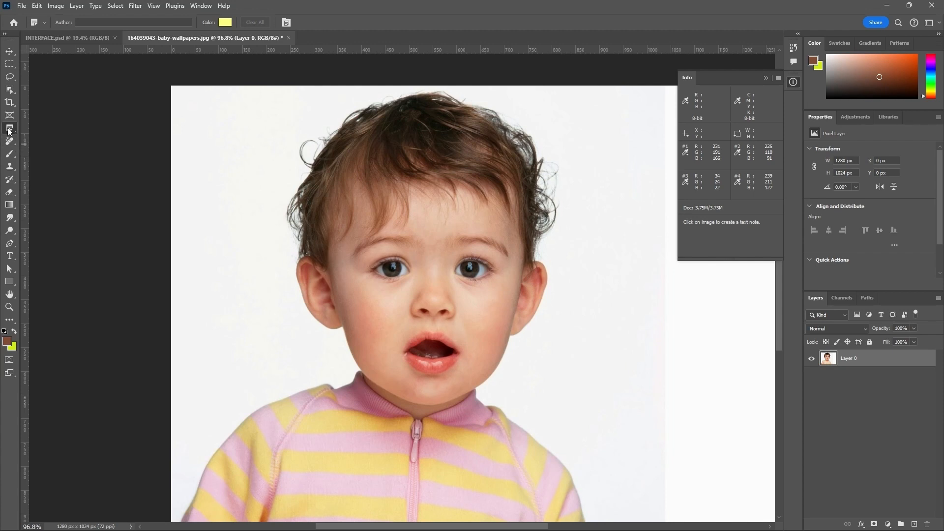
left_click(307, 196)
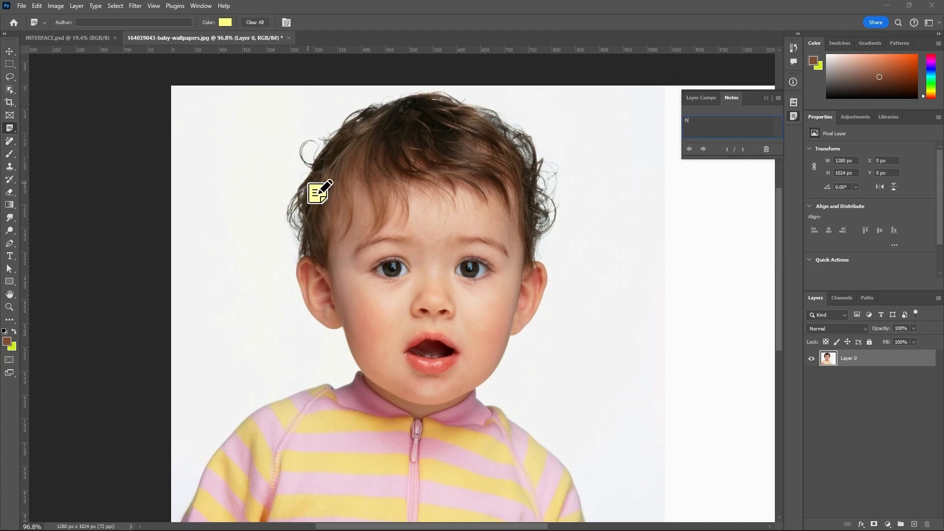
type("hh hhj nddfjjjj")
Step: Mark the baby's hair, eyes, ear, mouth and jacket zip with numbered Count tool points
right_click(11, 130)
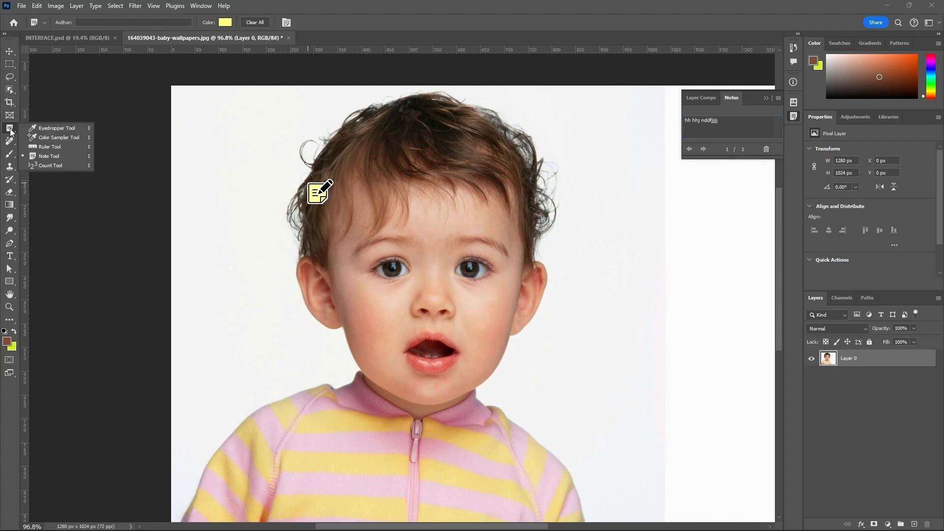
left_click(65, 165)
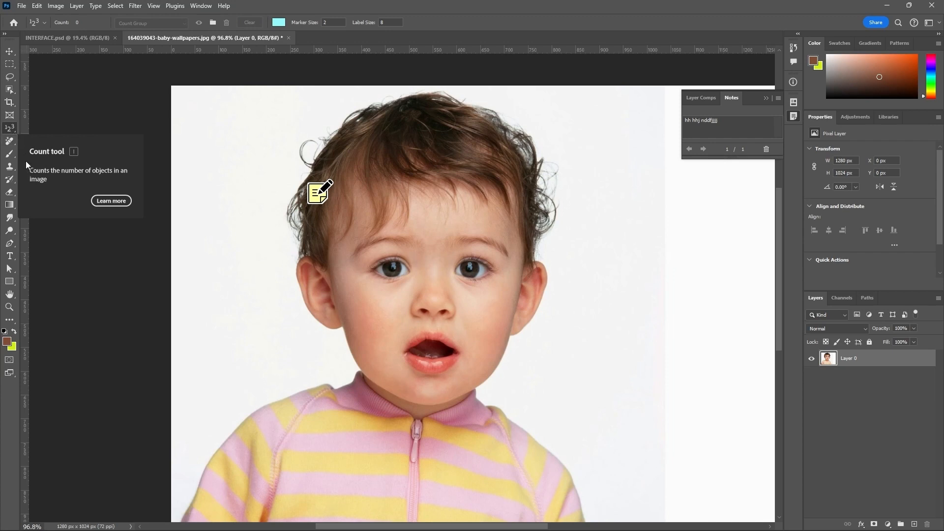
left_click(411, 141)
scroll(412, 144, "up", 4)
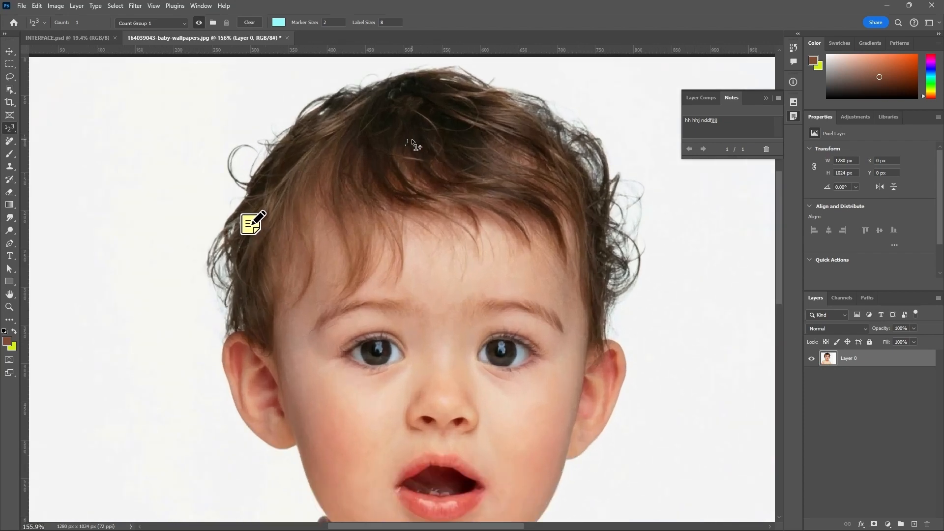
scroll(412, 143, "down", 2)
left_click(484, 303)
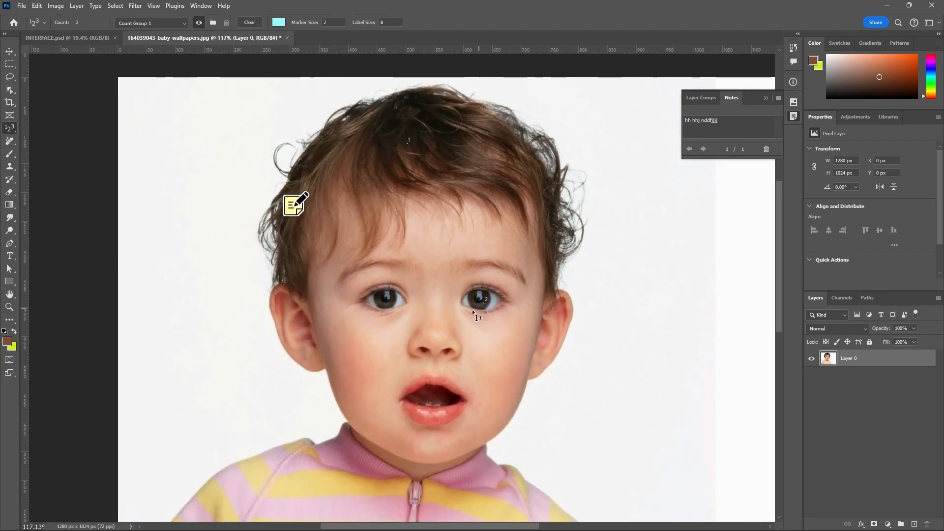
left_click(387, 297)
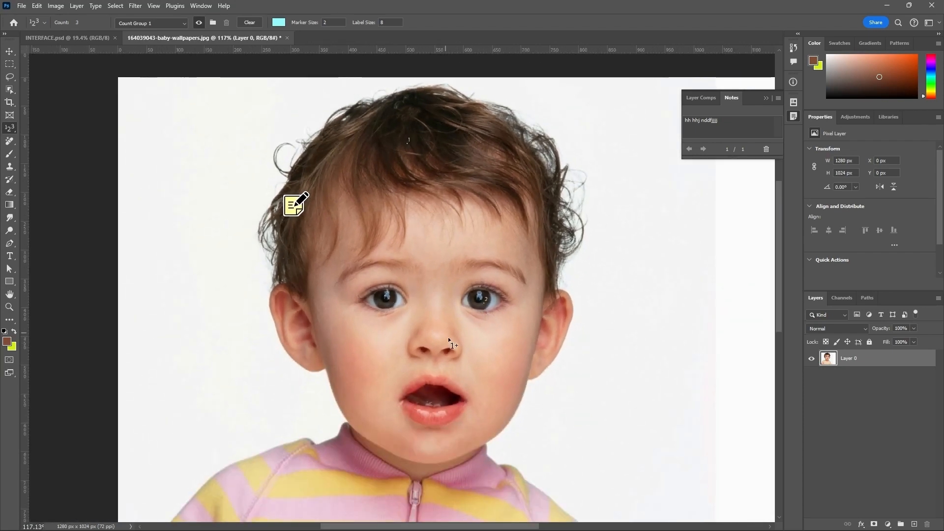
left_click(296, 337)
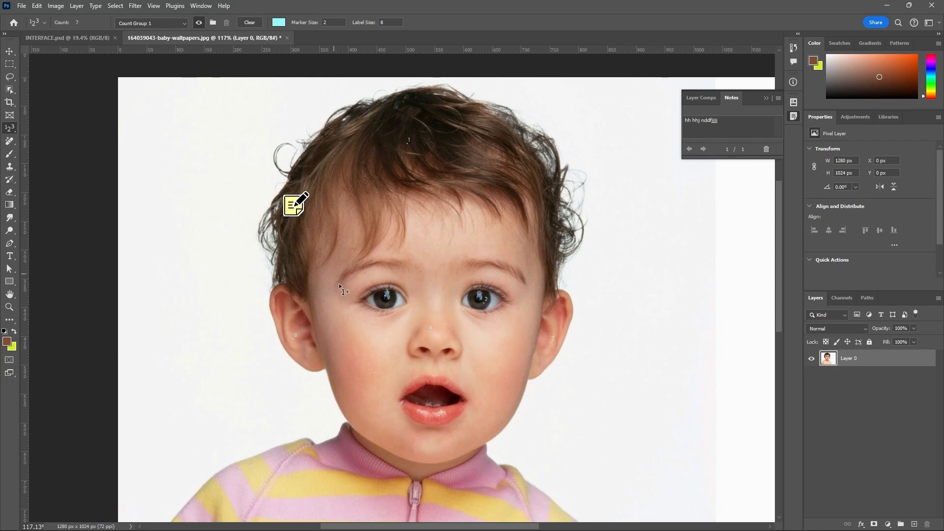
scroll(379, 265, "down", 3)
left_click(406, 417)
scroll(406, 421, "down", 3)
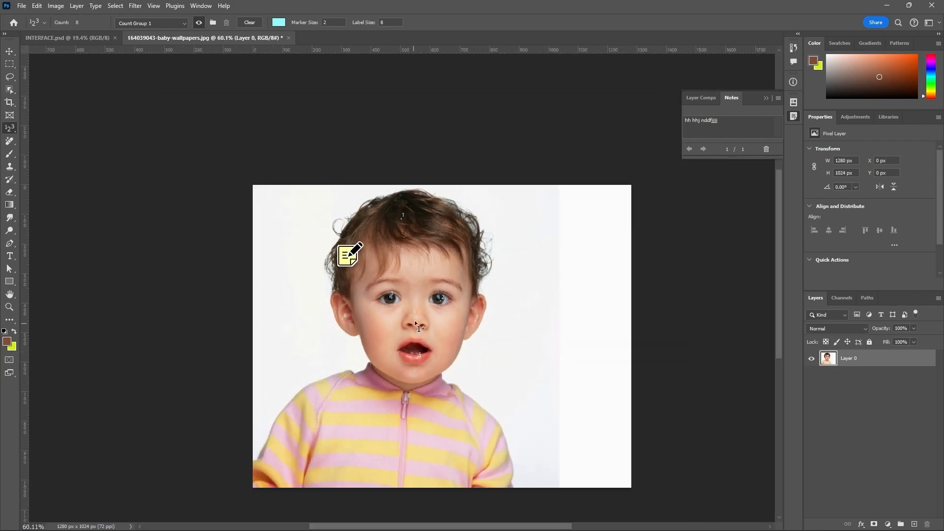
left_click(405, 399)
scroll(406, 399, "up", 3)
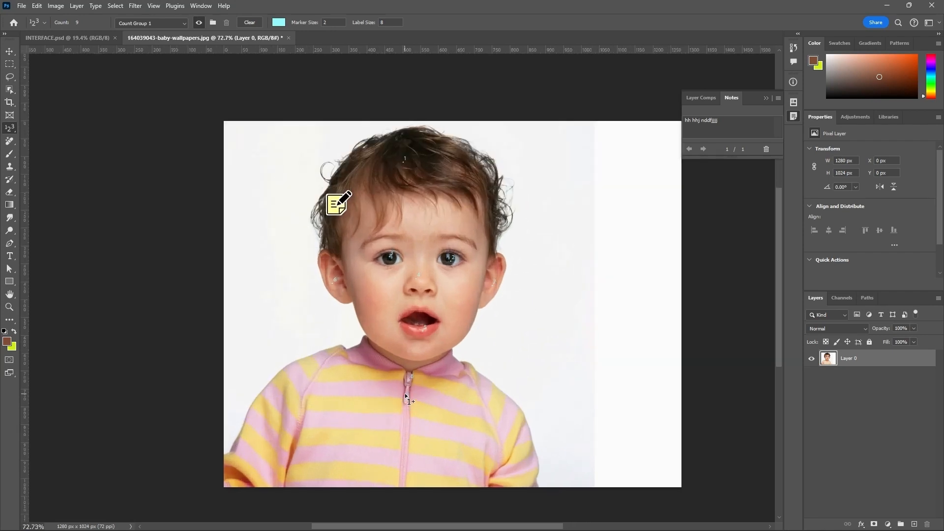
scroll(418, 425, "down", 2)
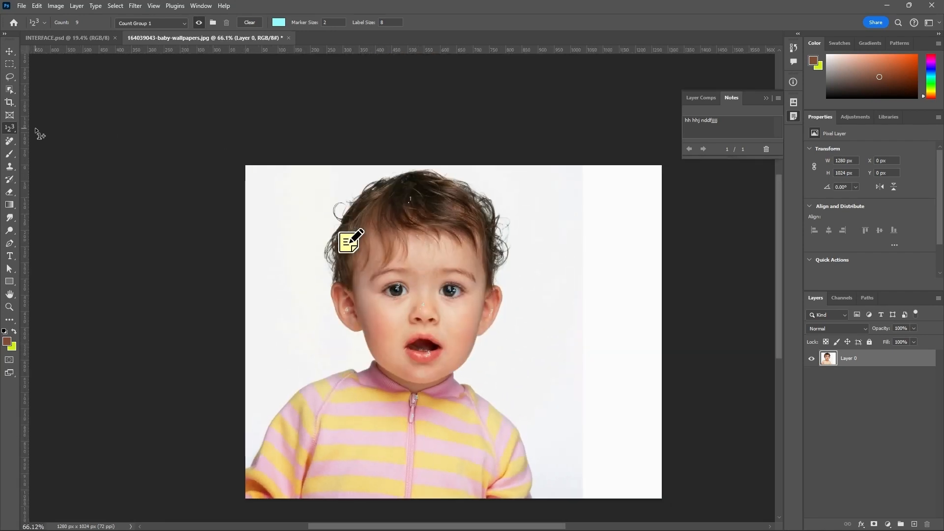
Step: Reselect the Eyedropper tool and switch from it to the Remove tool
right_click(14, 130)
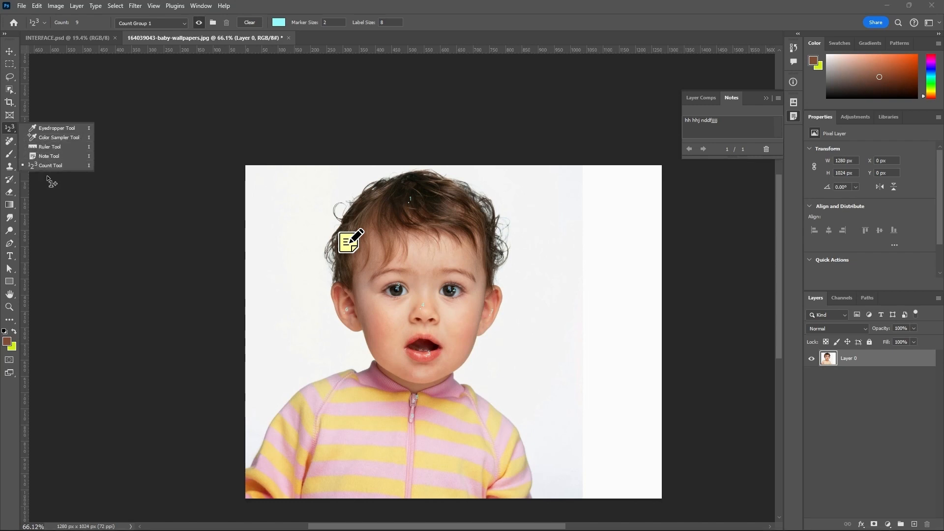
left_click(56, 129)
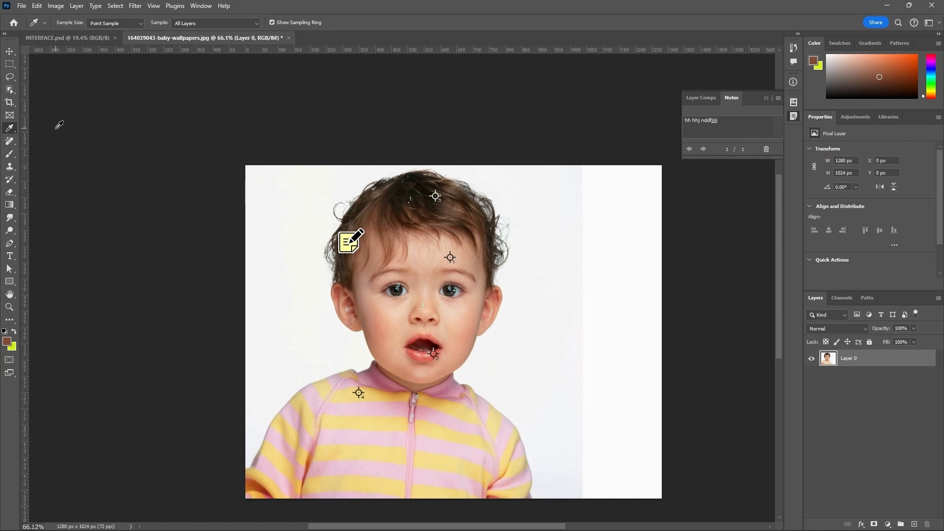
left_click(14, 147)
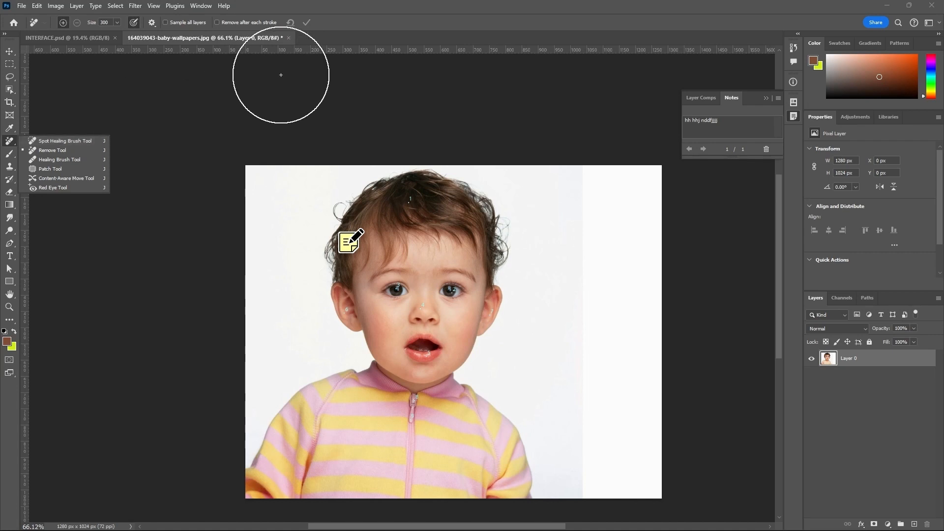
left_click(400, 26)
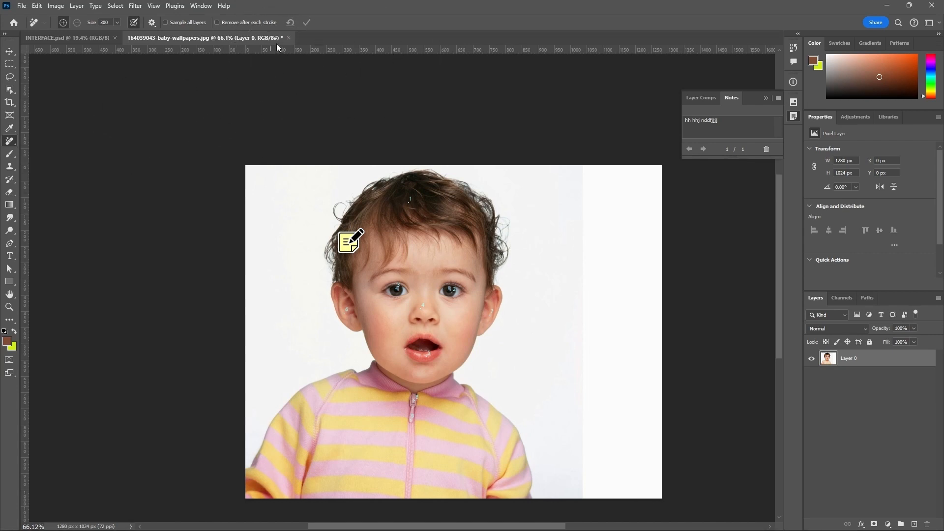
Step: Close the baby photo without saving and open painful-pimple-remedy-feat.webp from the LATEST PICTURES folder
left_click(289, 38)
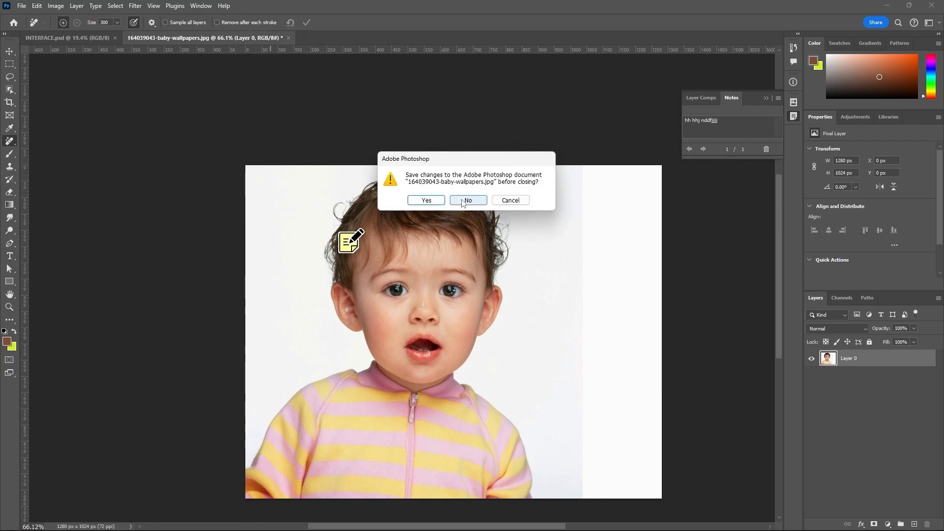
left_click(461, 199)
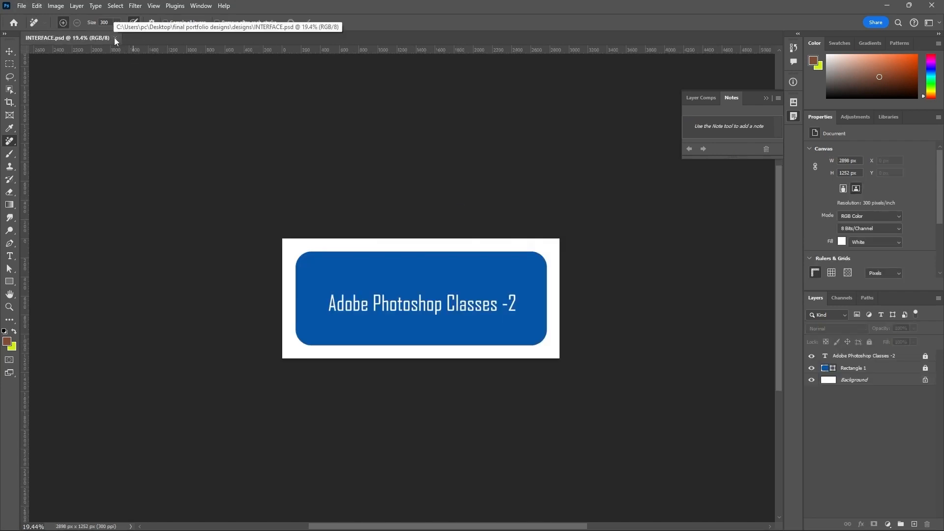
left_click(22, 6)
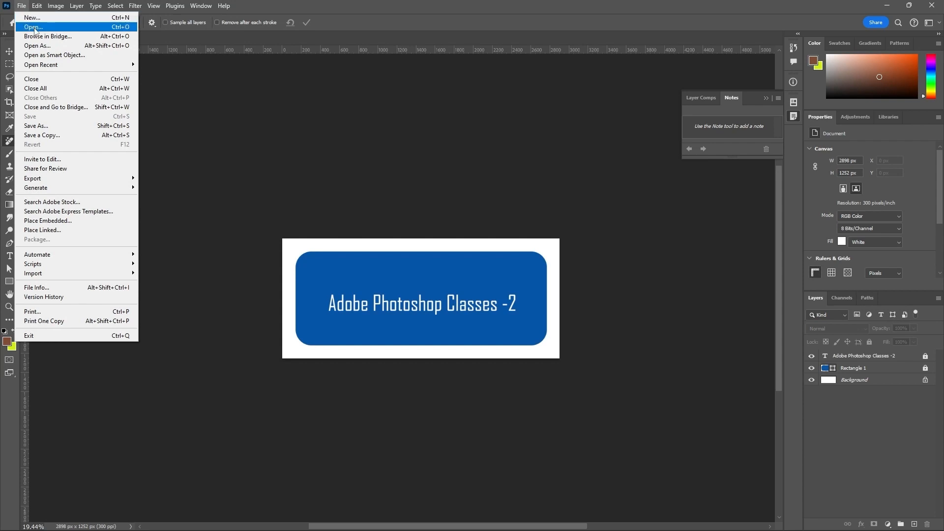
left_click(32, 26)
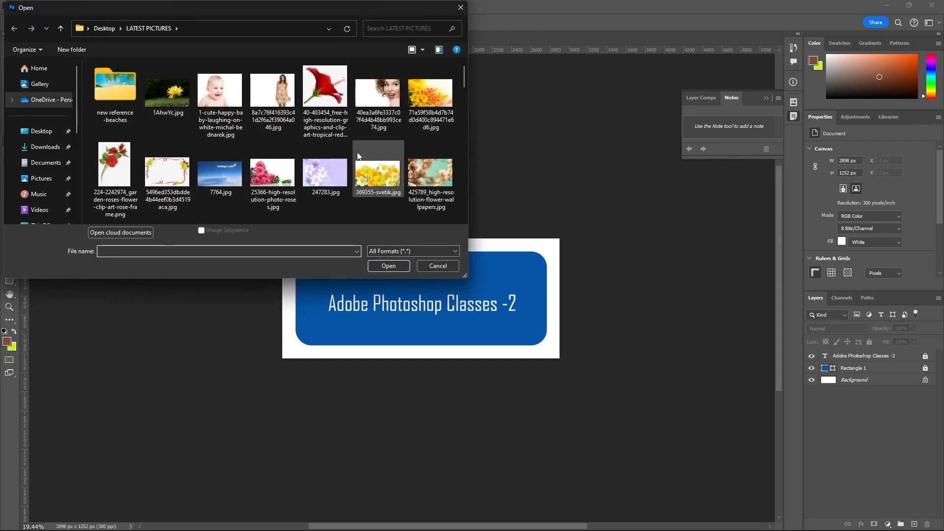
scroll(357, 153, "down", 5)
scroll(358, 155, "down", 10)
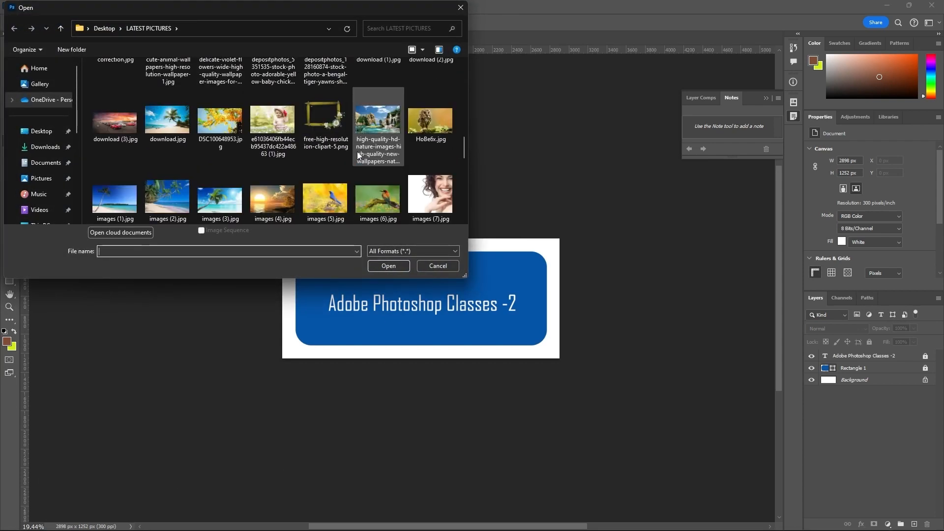
scroll(357, 155, "down", 6)
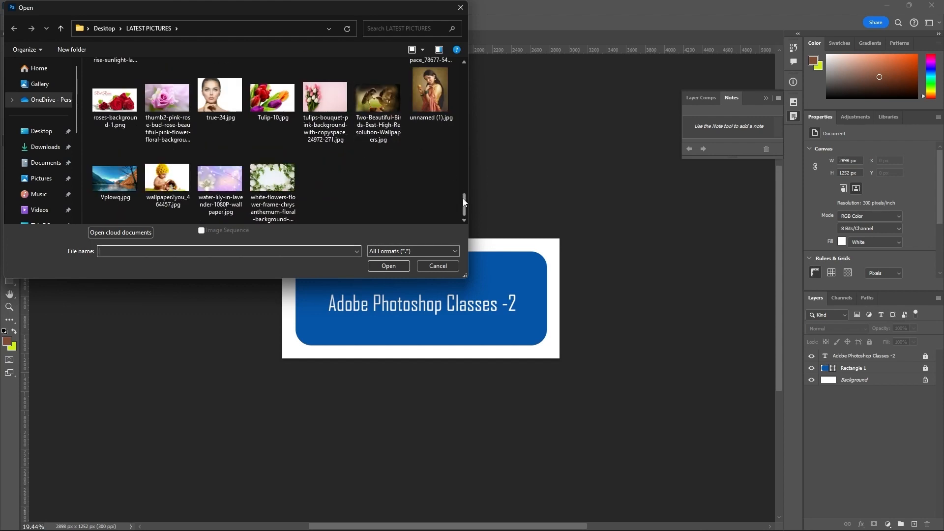
left_click_drag(463, 202, 464, 190)
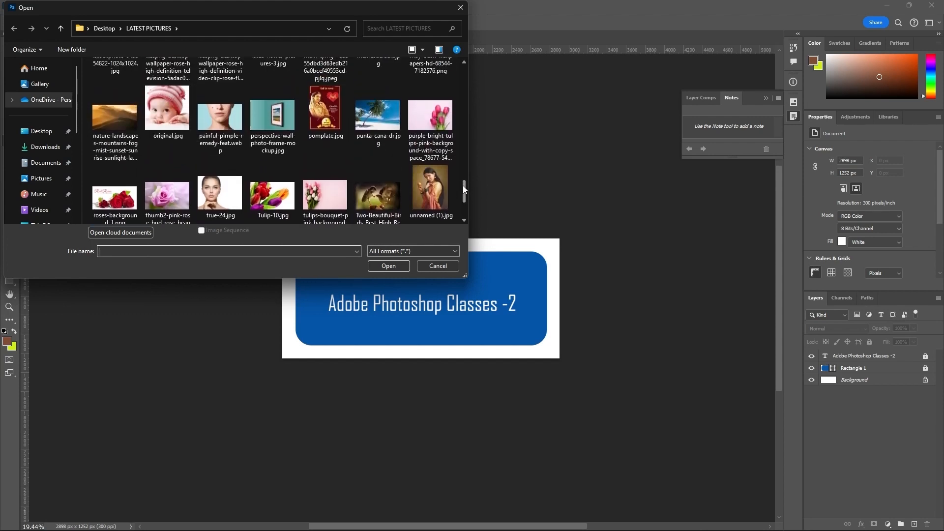
left_click(220, 118)
left_click(385, 270)
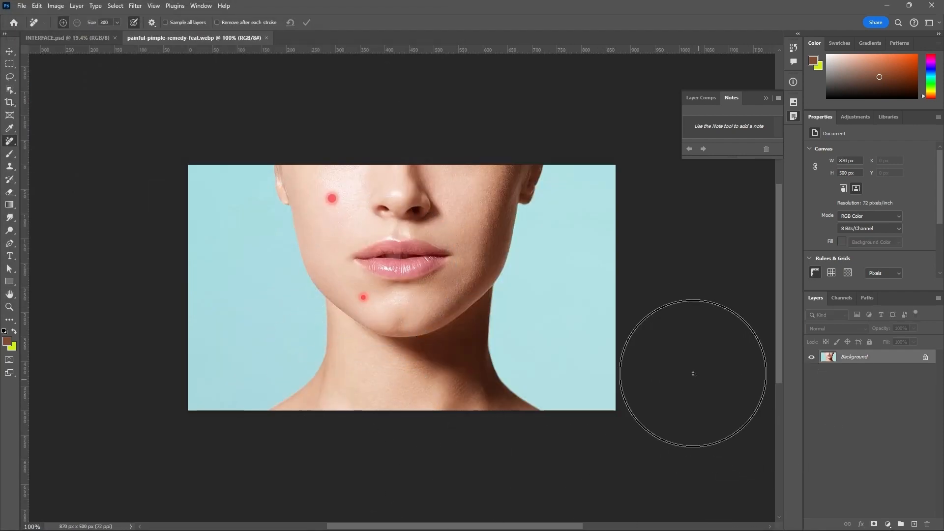
Step: Unlock the Background layer of the face photo and reduce the Remove tool's brush size to 80
key("bracketleft")
key("bracketleft")
key("bracketleft")
key("bracketleft")
key("bracketleft")
key("bracketleft")
key("bracketleft")
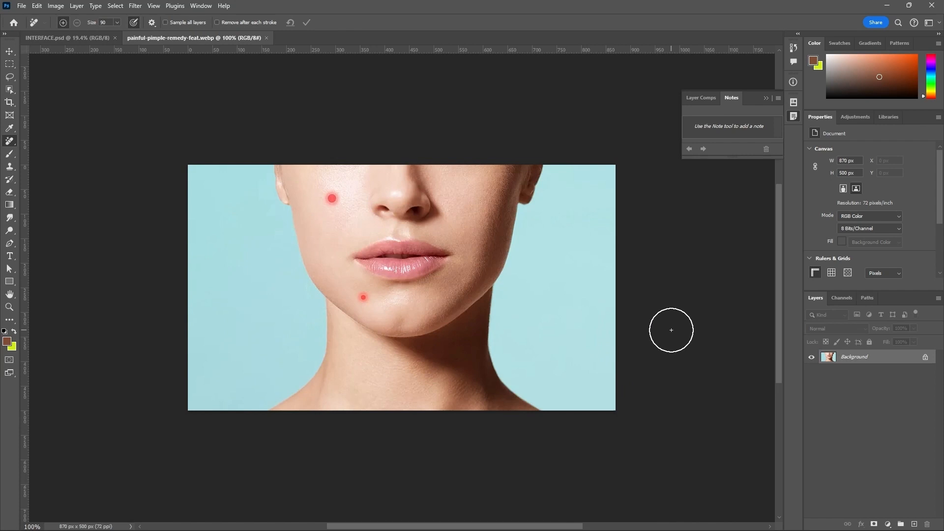
left_click(925, 357)
key("bracketleft")
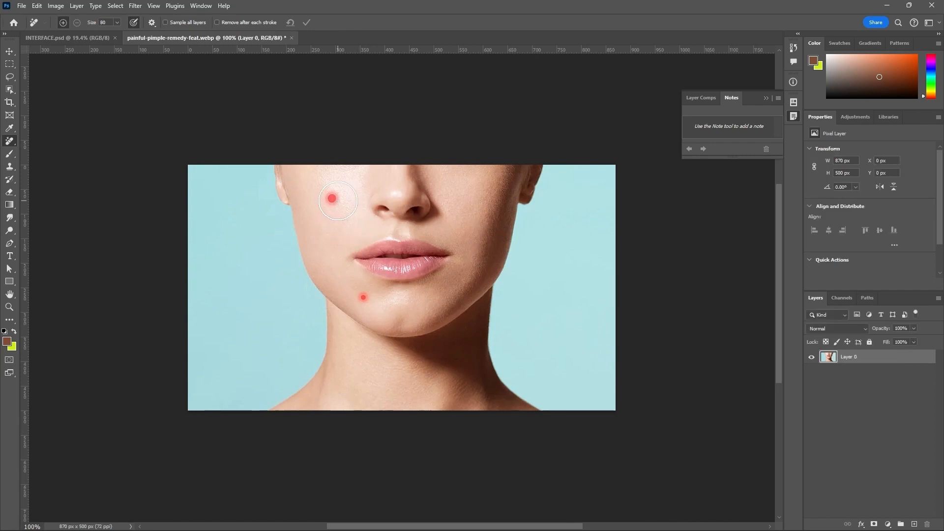
Step: Reduce the Remove tool's brush size to 70 and switch to the Spot Healing Brush tool
key("bracketleft")
right_click(8, 143)
left_click(38, 142)
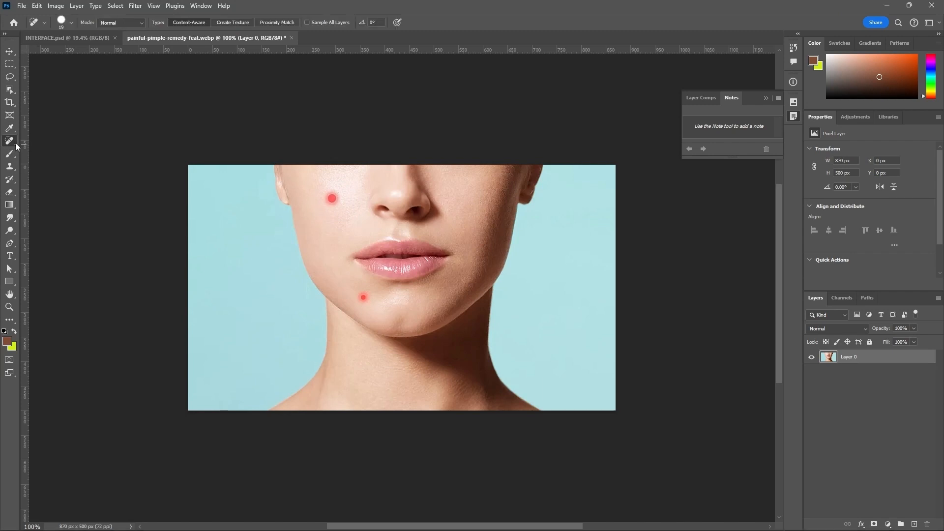
mouse_move(16, 146)
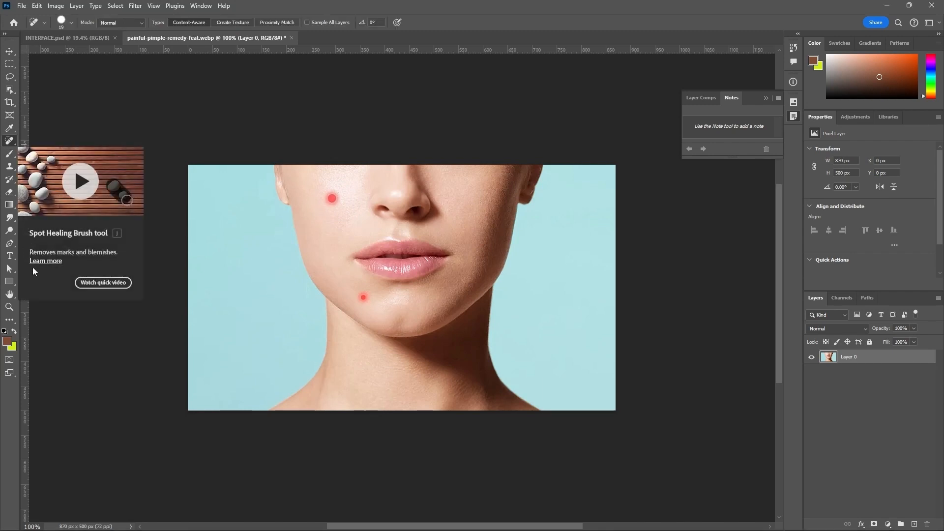
Step: Heal the red pimples on the cheek and chin using the Spot Healing Brush at size 40
scroll(315, 199, "up", 3)
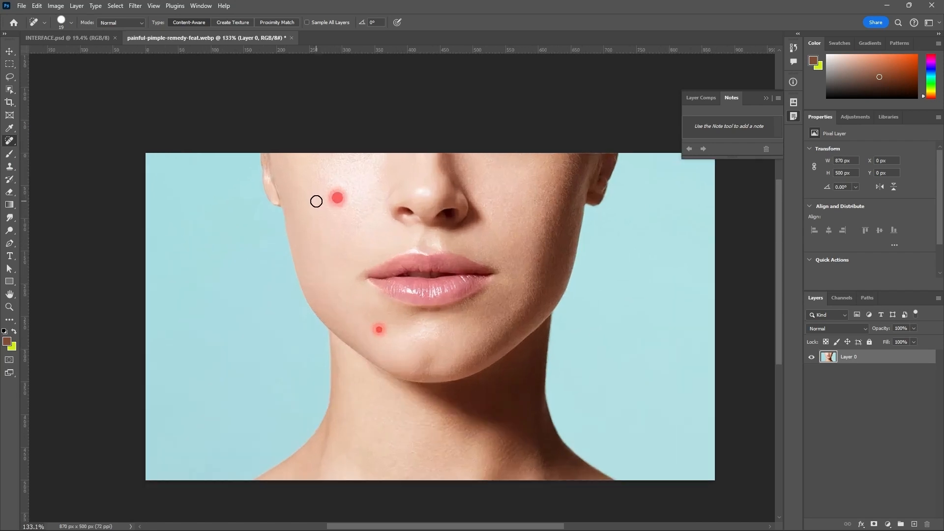
scroll(316, 201, "up", 3)
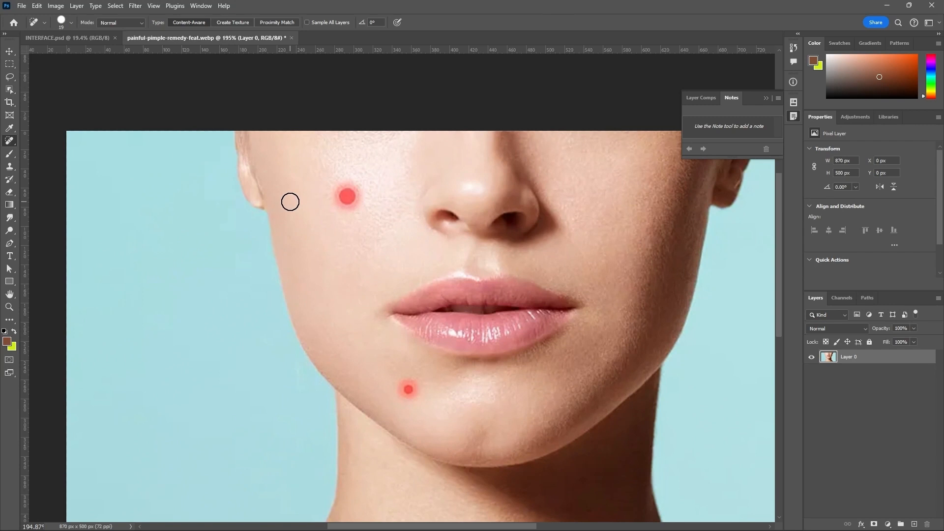
key("bracketright")
key("bracketright")
left_click(346, 198)
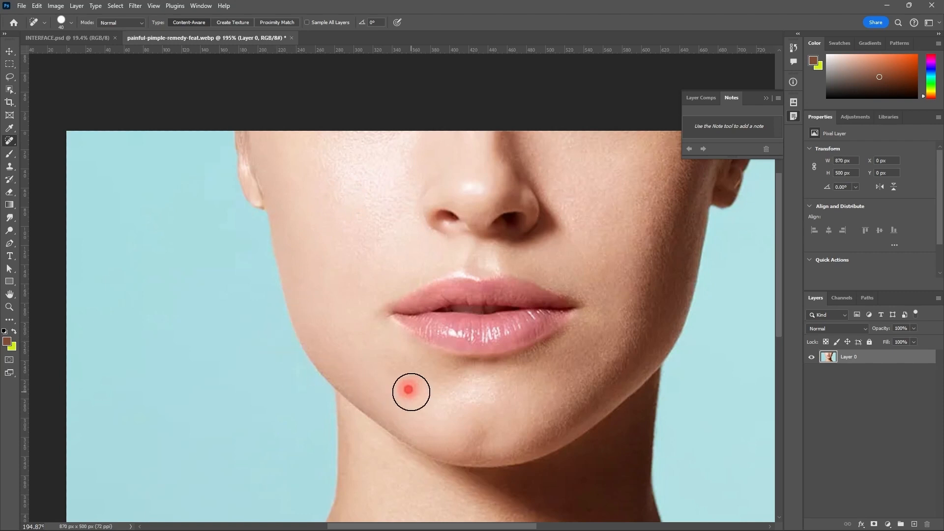
left_click(411, 392)
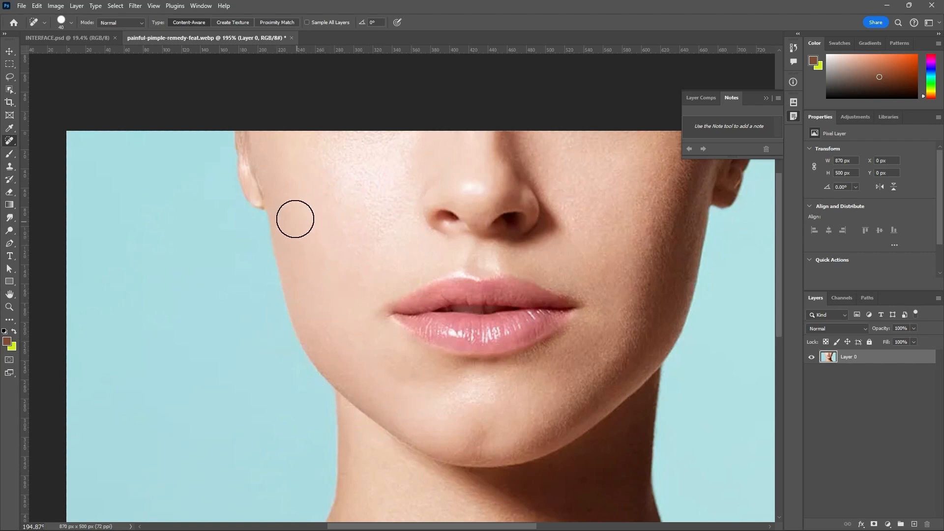
Step: Undo both spot-healing corrections on the face and switch back to the Remove tool
key("ctrl+z")
key("ctrl+z")
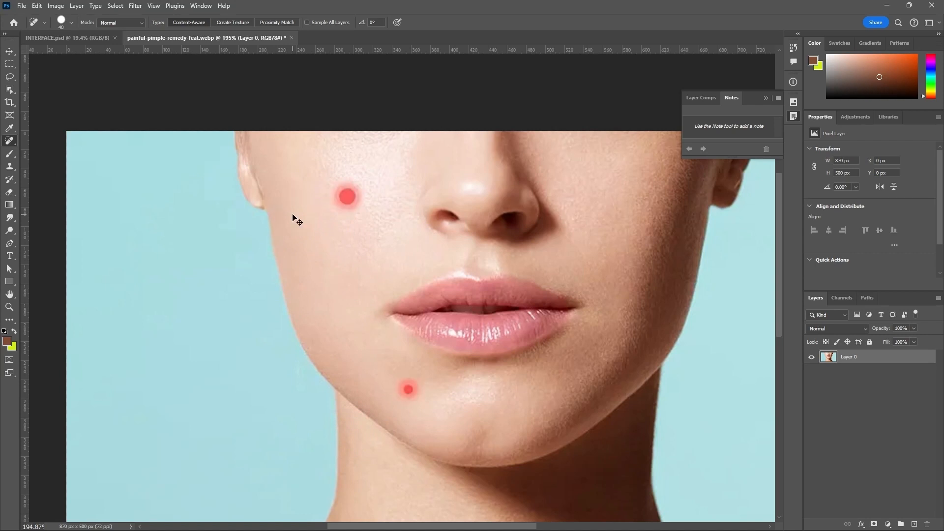
right_click(8, 143)
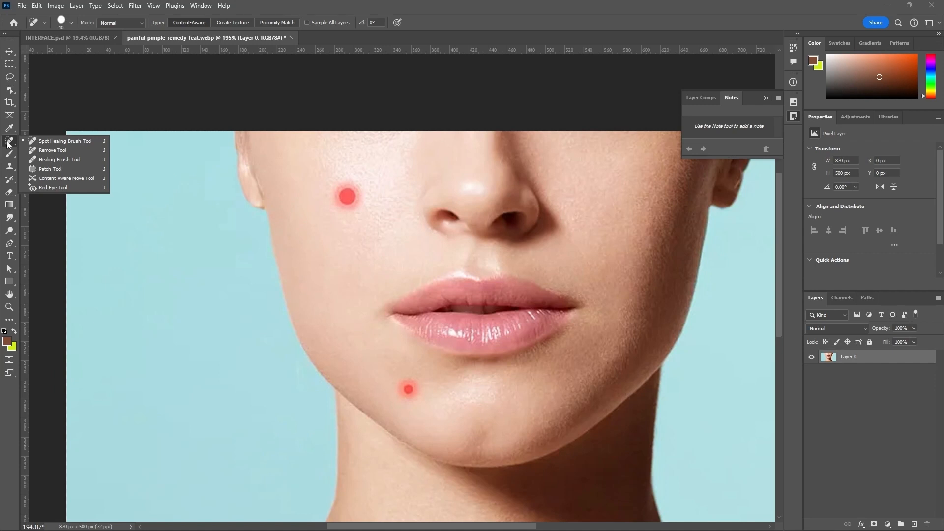
left_click(40, 150)
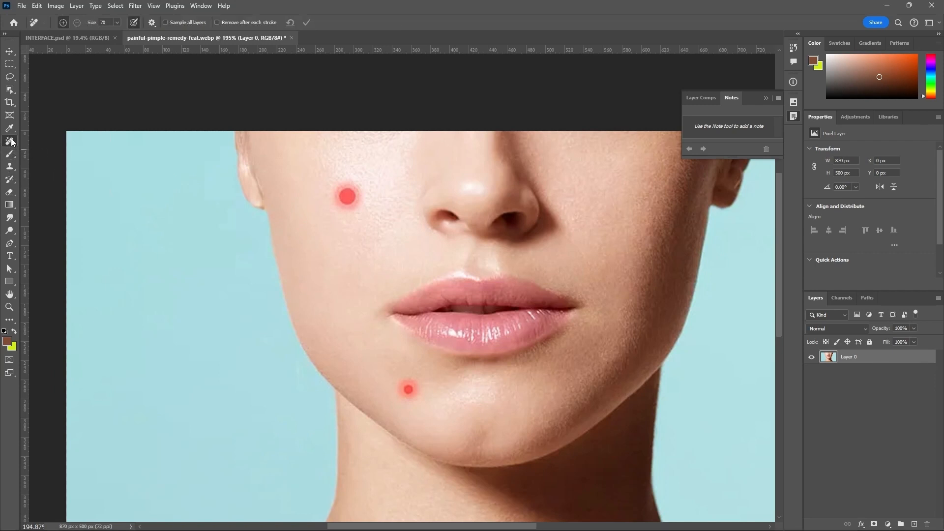
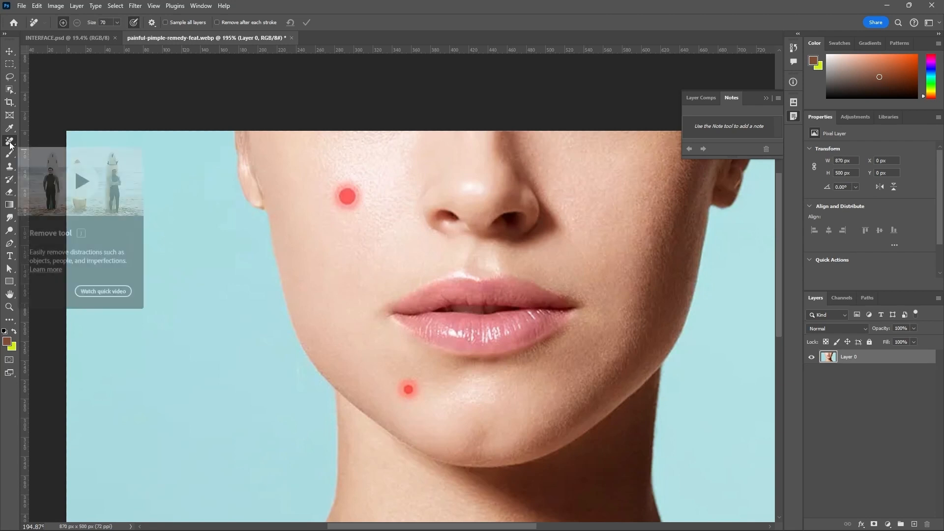
Step: Open the photo depositphotos_5351535-stock-photo-adorable-yellow-baby-chick-and.jpg and unlock its Background layer
left_click(22, 6)
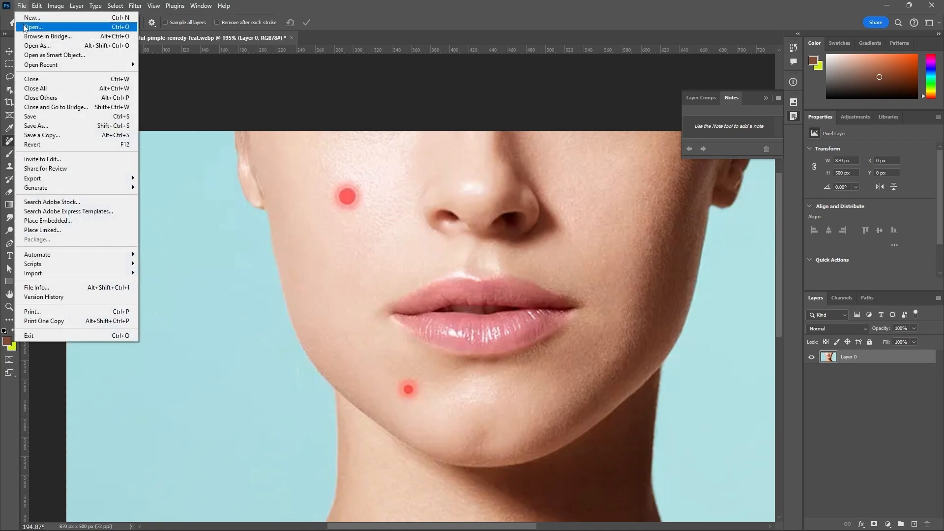
left_click(27, 29)
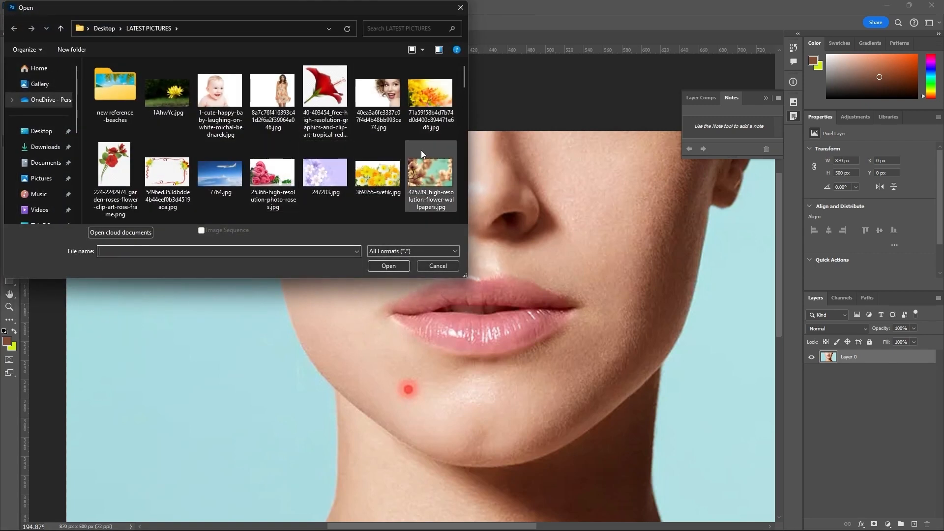
left_click_drag(463, 84, 459, 142)
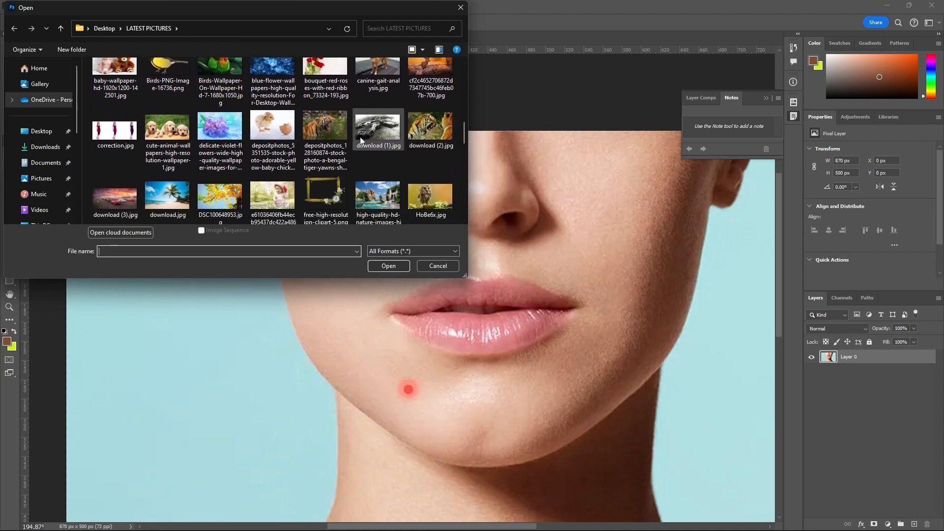
left_click(270, 122)
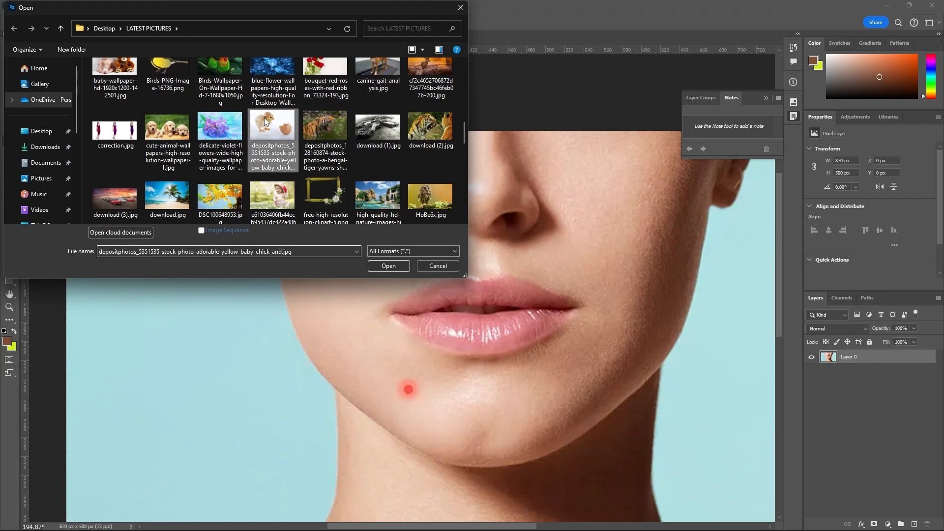
left_click(374, 265)
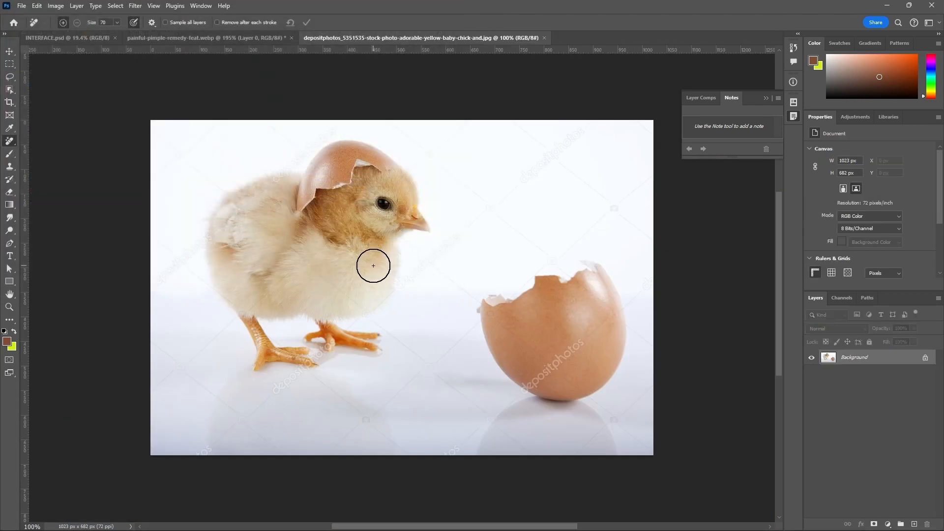
left_click(925, 359)
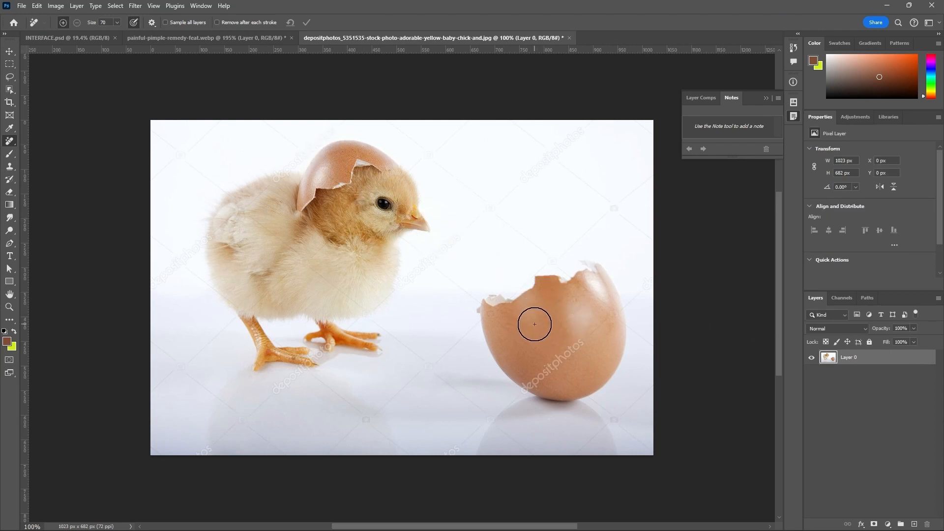
Step: Try removing the large eggshell beside the chick with the Remove tool at brush size 400, and undo the removal
scroll(523, 274, "down", 1)
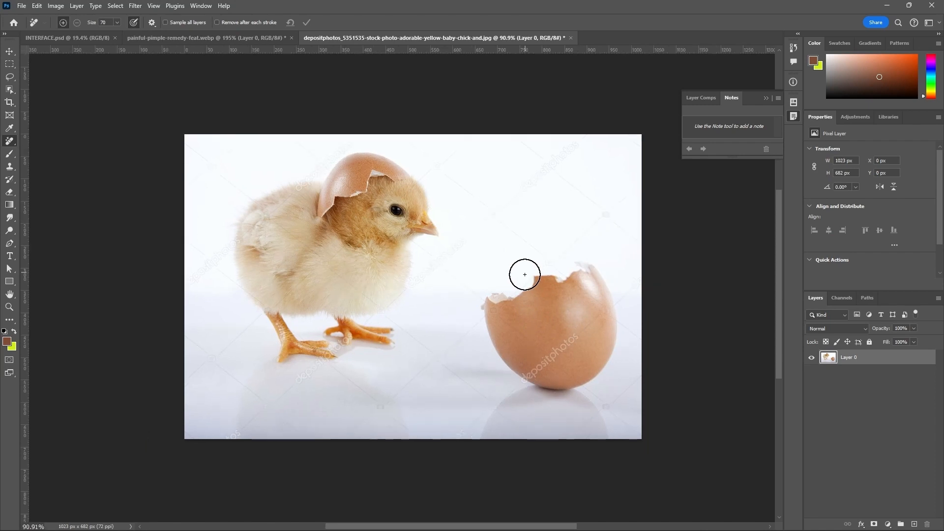
key("bracketright")
key("bracketright")
key("bracketright")
key("bracketright")
key("bracketright")
key("bracketright")
key("bracketright")
key("bracketright")
key("bracketright")
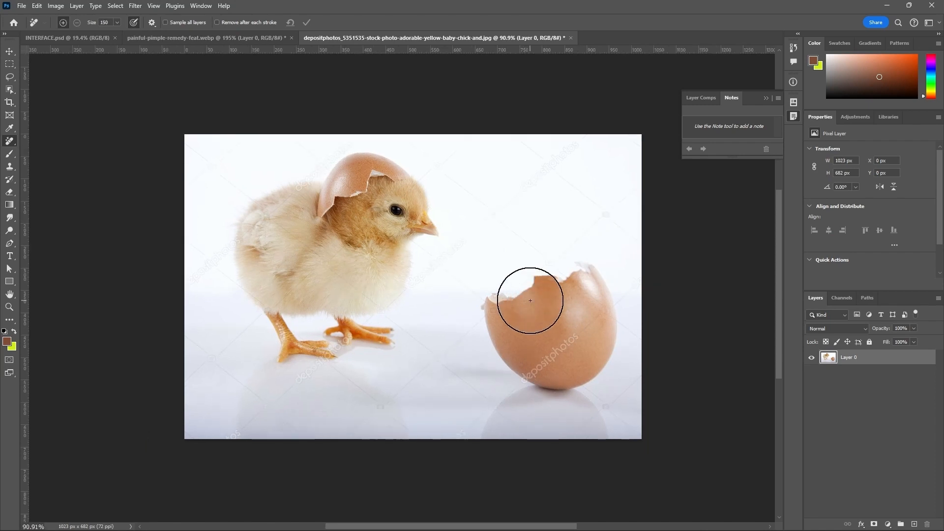
key("bracketright")
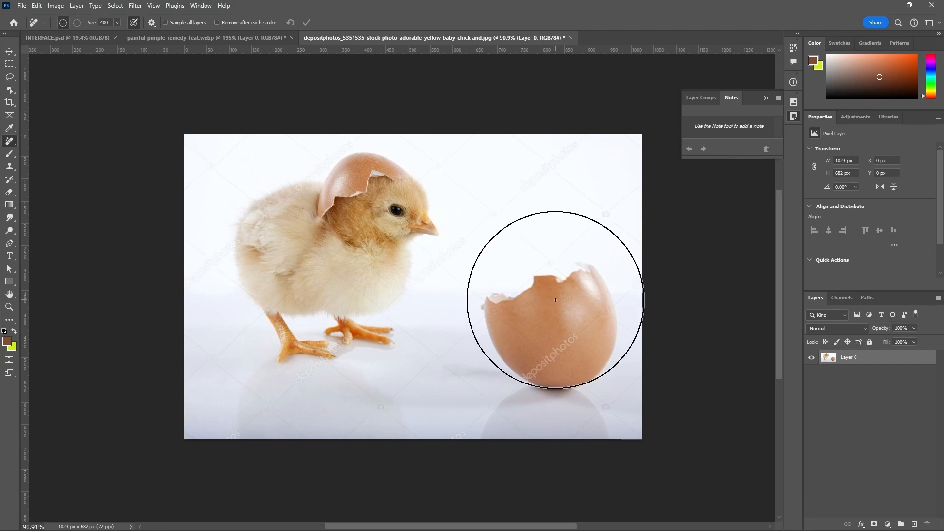
left_click_drag(556, 304, 555, 302)
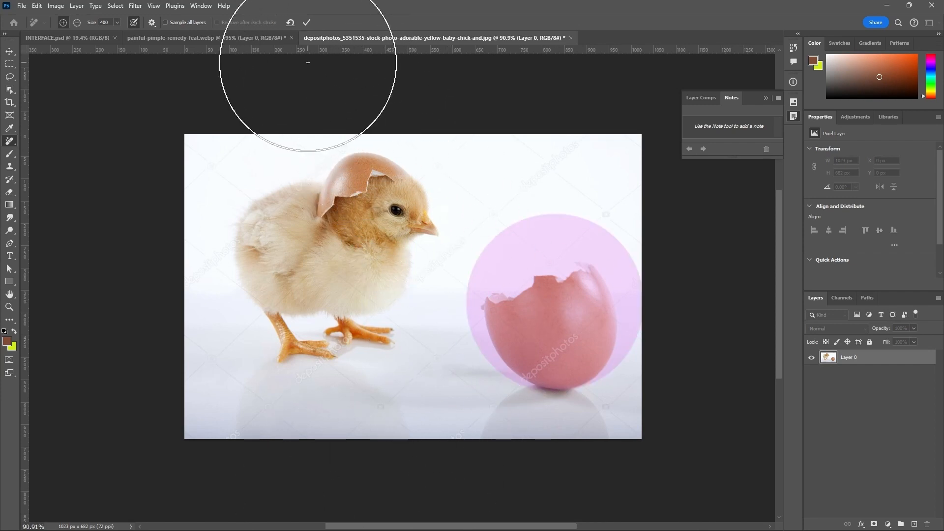
left_click(308, 22)
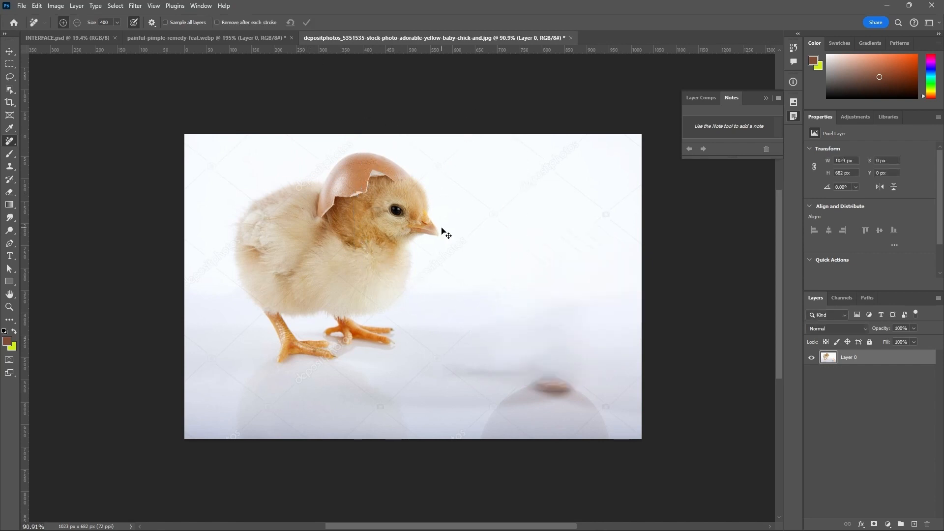
key("ctrl+z")
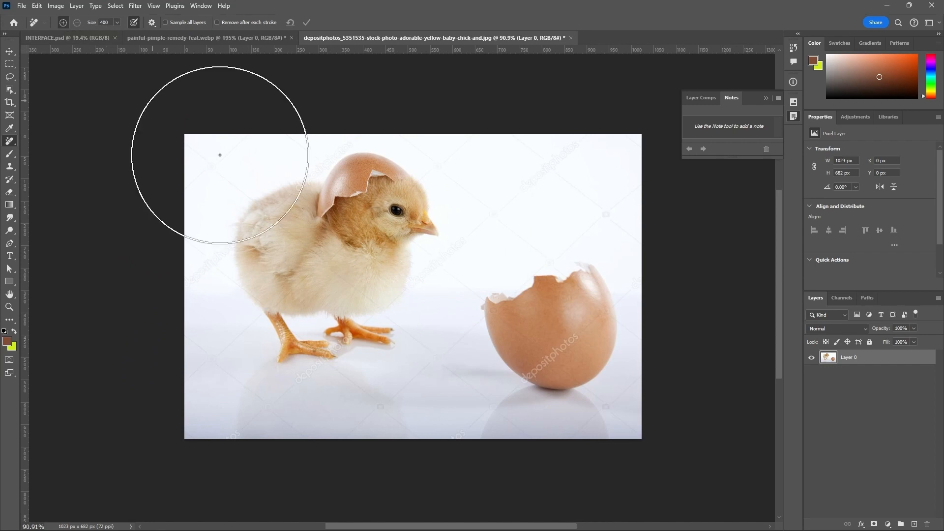
Step: Try adding to and subtracting from the removal overlay around the large eggshell, and discard the marked area
left_click(514, 255)
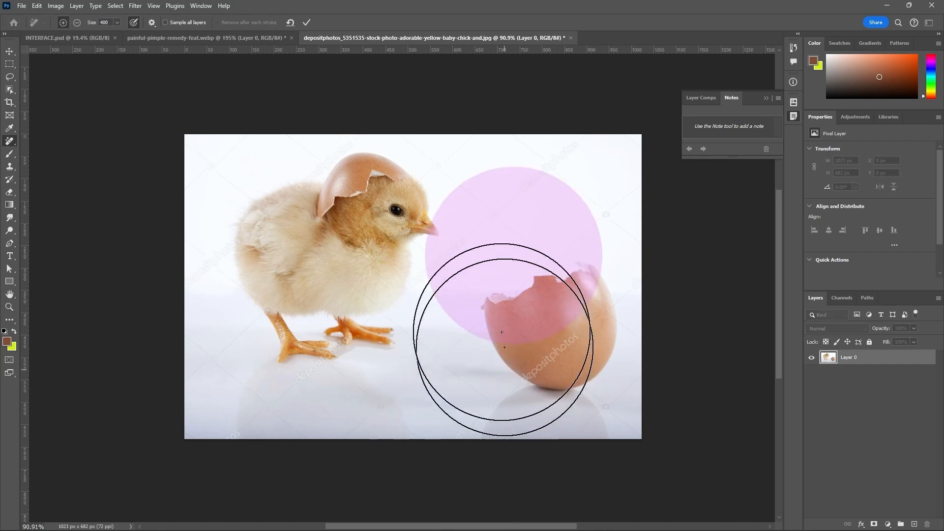
left_click(78, 23)
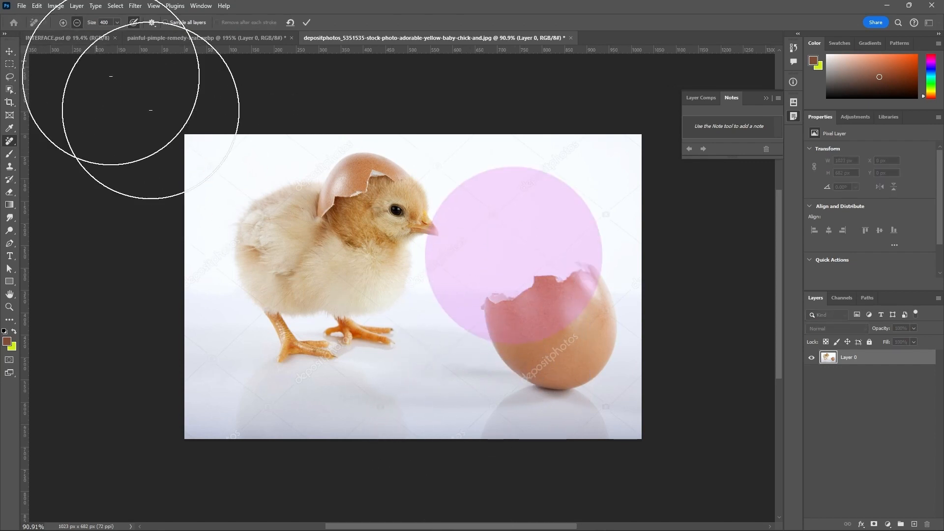
left_click_drag(541, 375, 561, 280)
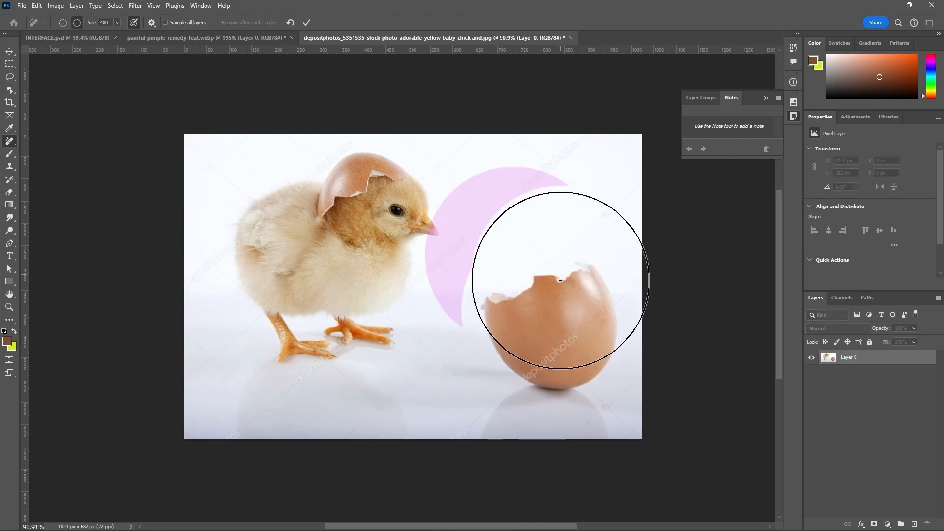
left_click(65, 23)
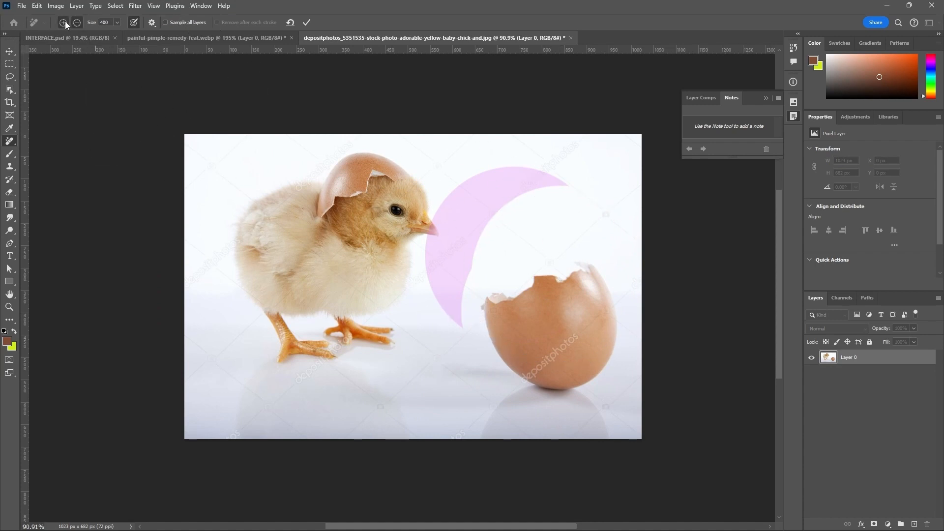
left_click_drag(502, 243, 548, 304)
left_click(290, 22)
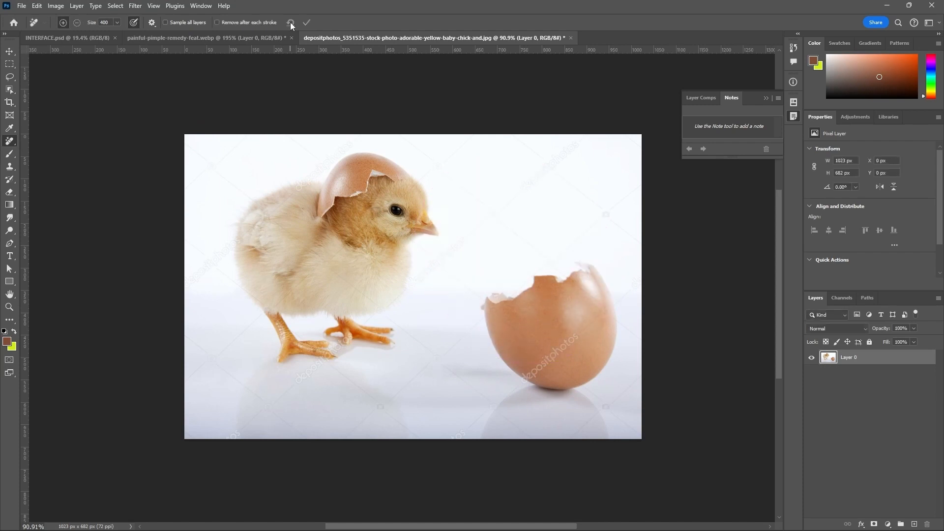
Step: Set the Remove tool's brush size to 130
left_click(117, 22)
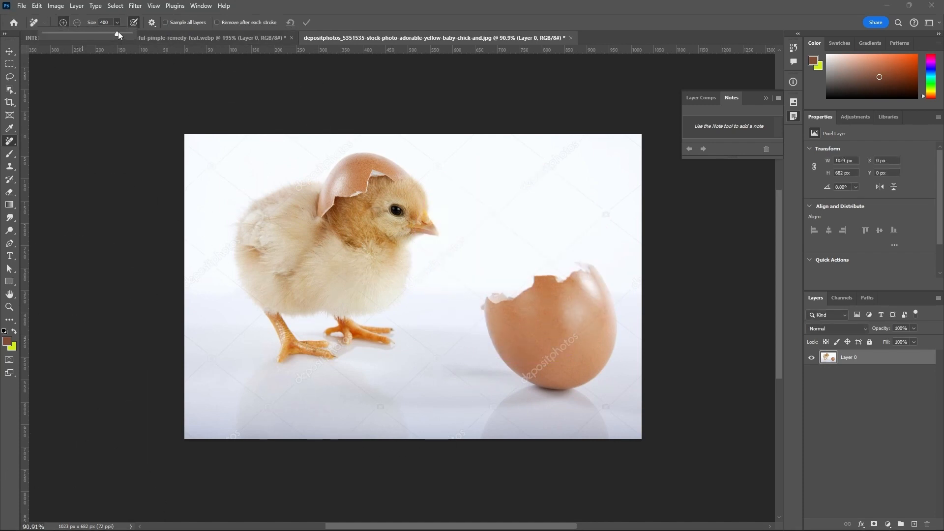
left_click_drag(94, 39, 94, 39)
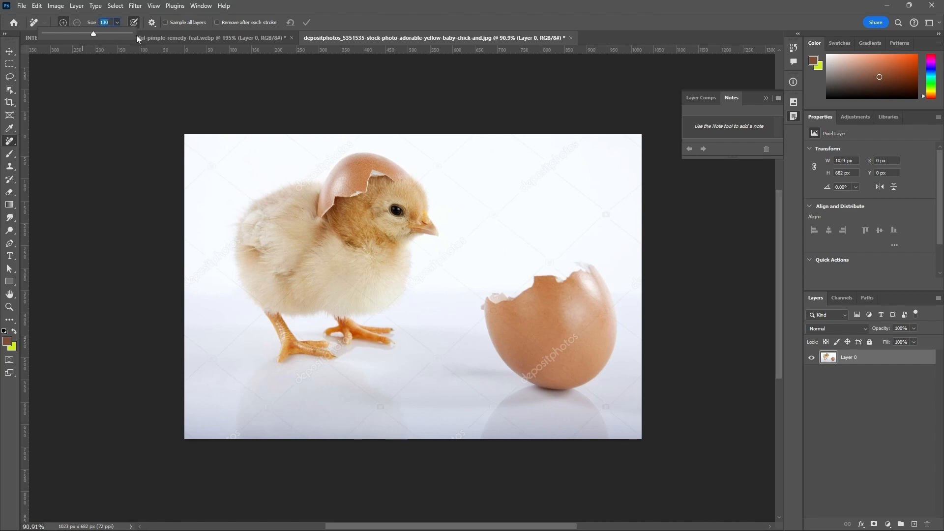
left_click(345, 23)
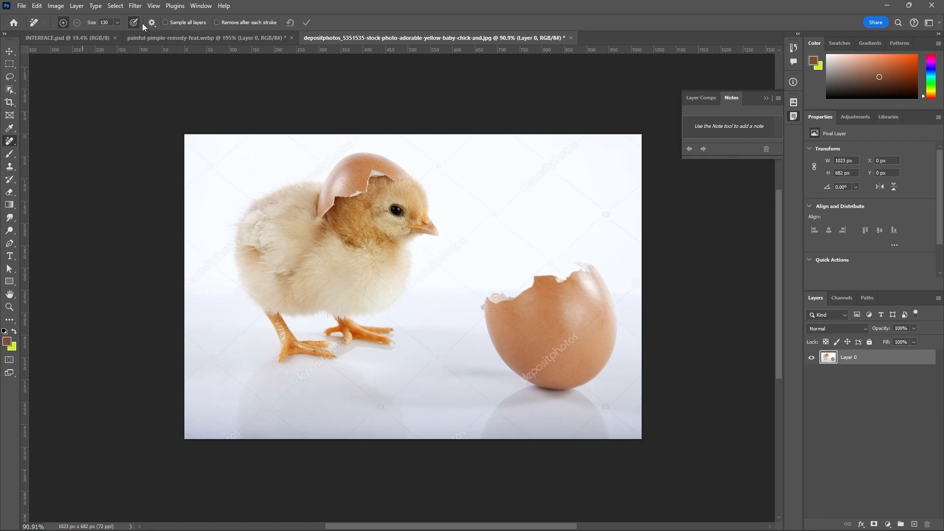
Step: Examine the Remove tool's overlay color choices and opacity setting
left_click(152, 24)
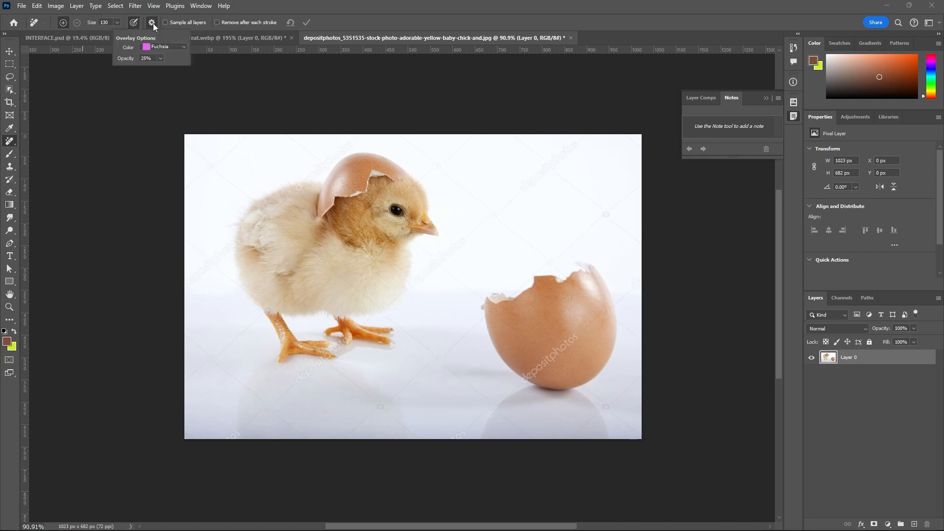
left_click(184, 47)
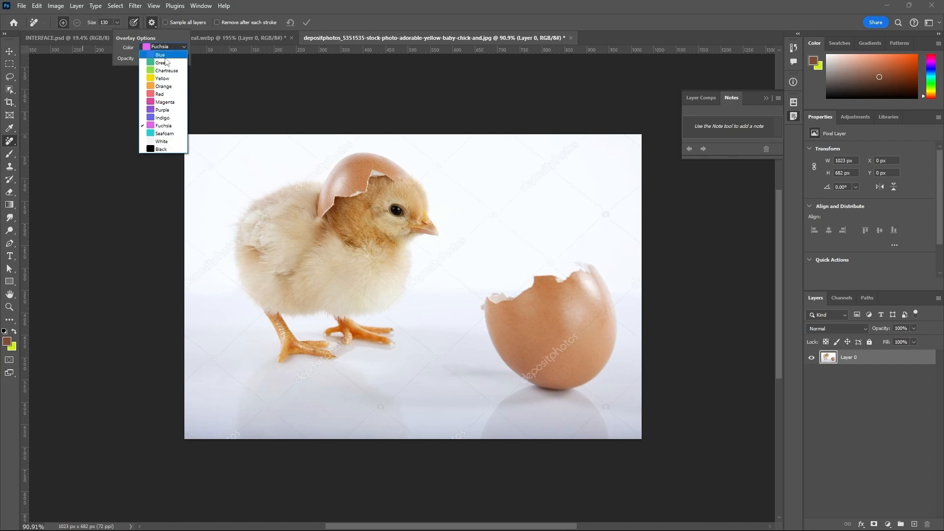
left_click(544, 23)
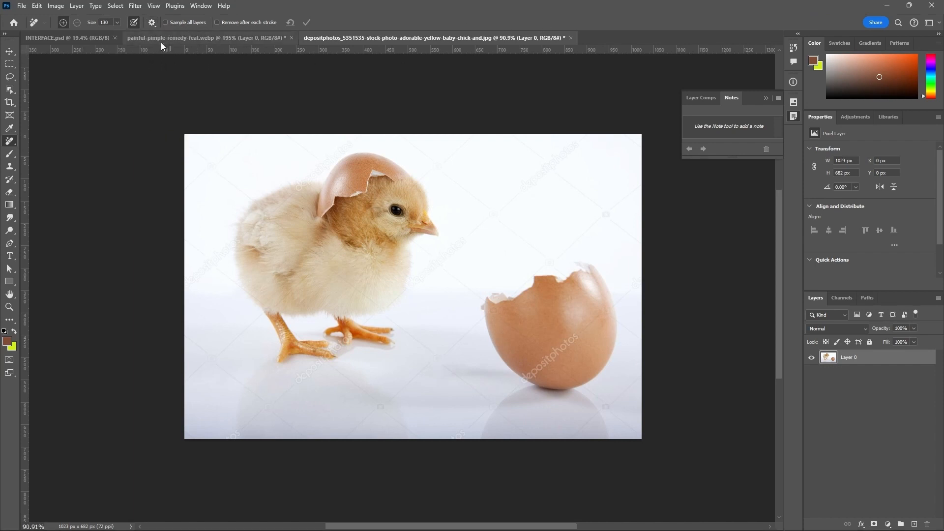
left_click(153, 23)
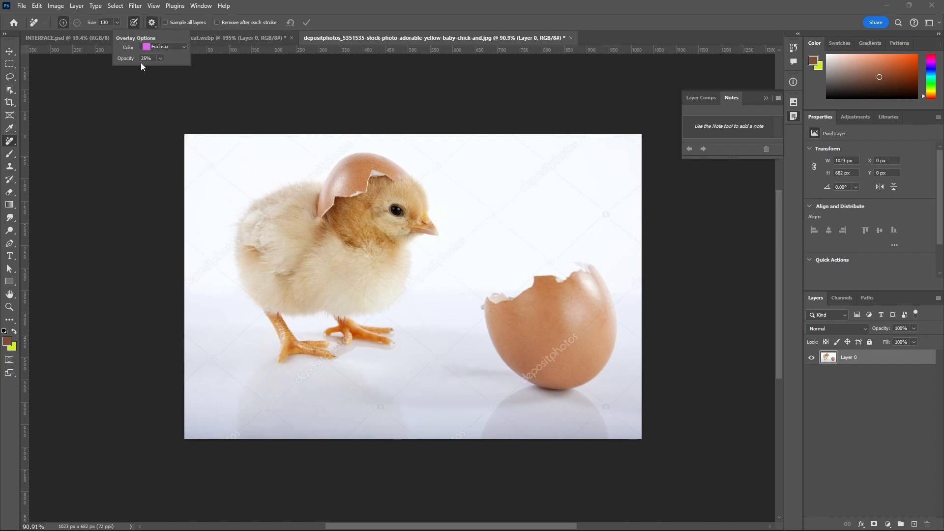
left_click(160, 59)
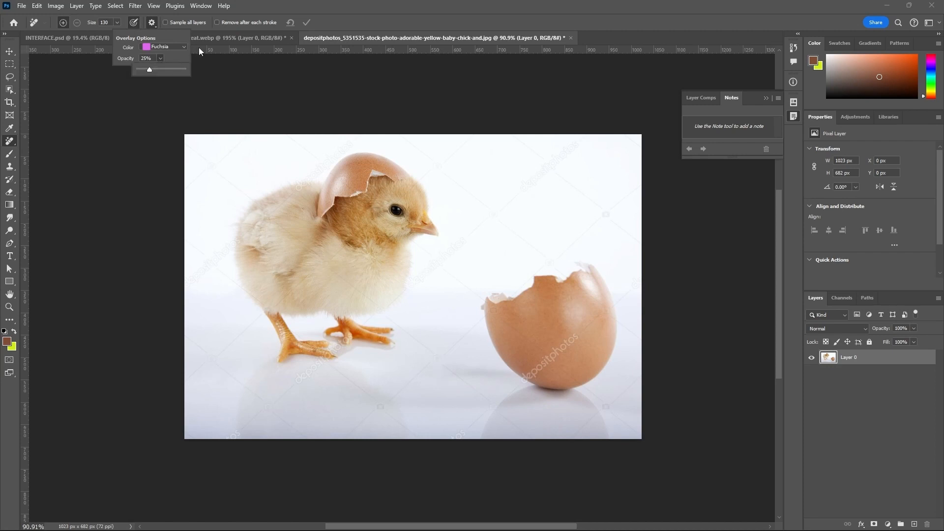
Step: Enable removal after each stroke and remove the eggshell on the chick's head at brush size 300
left_click(344, 20)
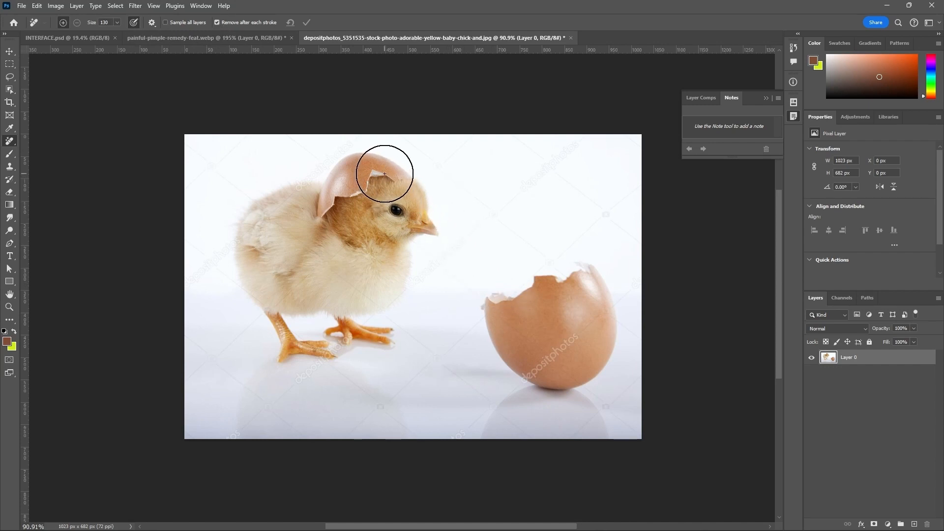
key("bracketright")
key("bracketright")
key("bracketright")
key("bracketright")
key("bracketright")
key("bracketright")
key("bracketright")
key("bracketright")
key("bracketright")
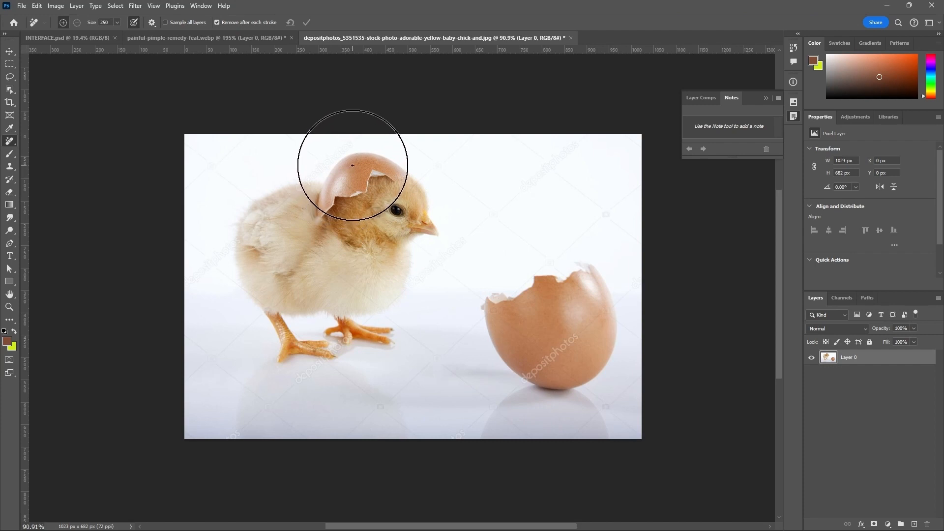
key("bracketright")
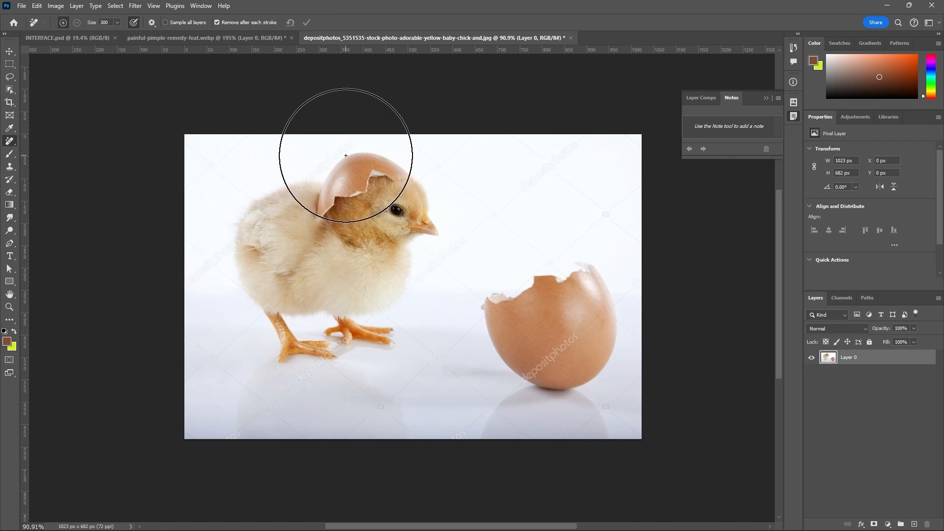
left_click(345, 156)
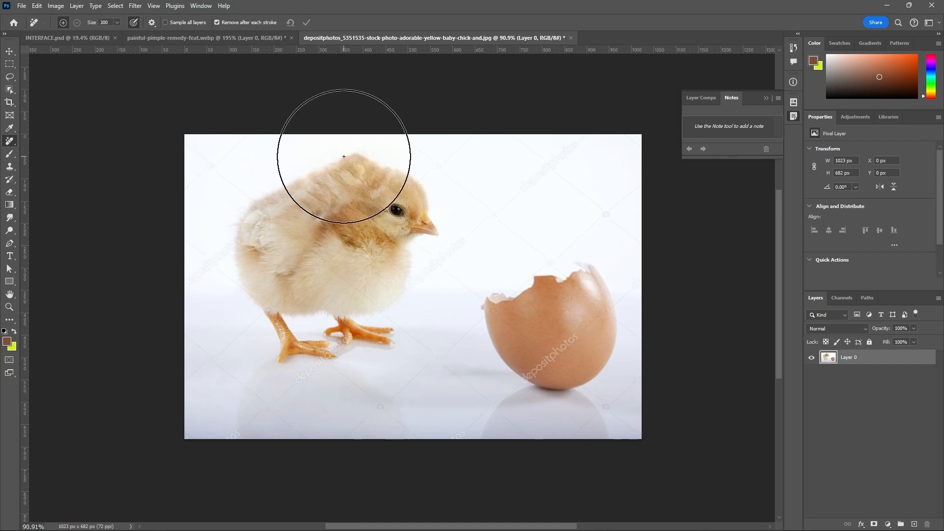
Step: Remove the large eggshell beside the chick in one stroke using the Remove tool at brush size 500
scroll(462, 266, "down", 4)
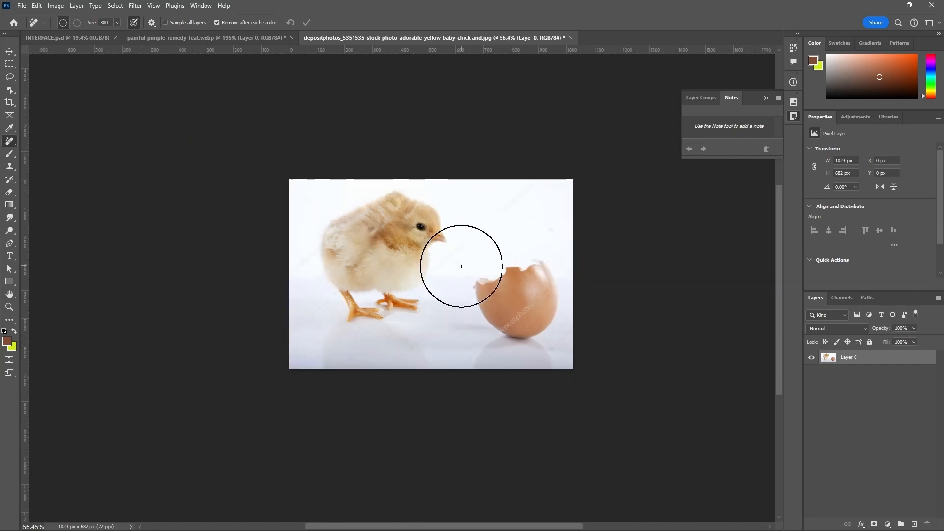
scroll(462, 270, "down", 1)
scroll(492, 283, "up", 1)
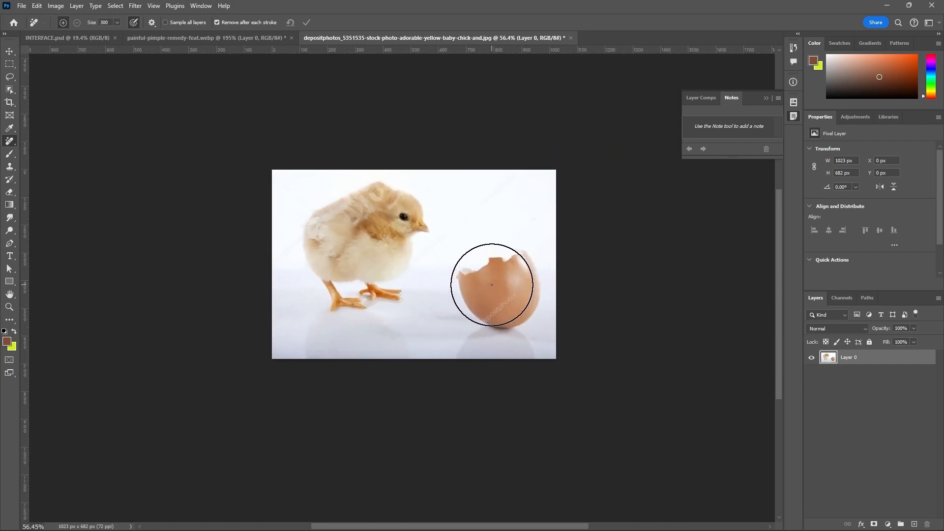
key("bracketright")
key("bracketright")
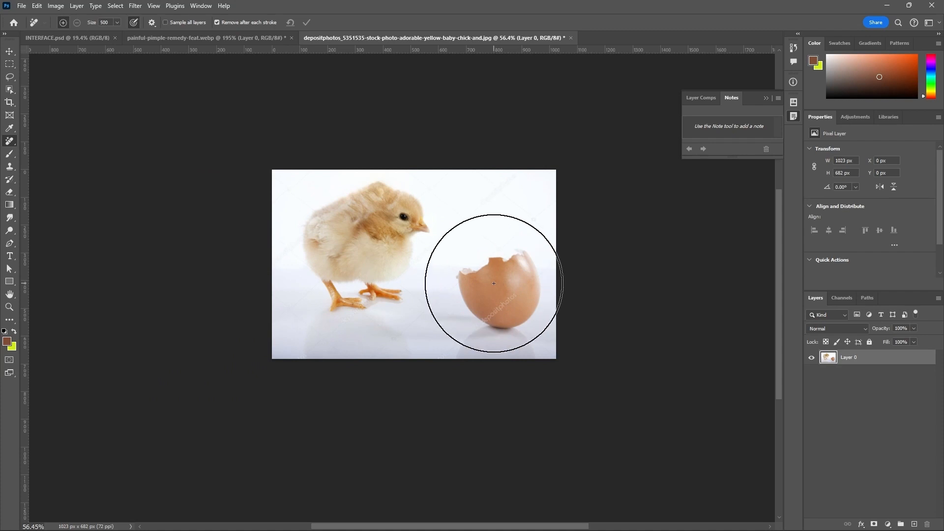
left_click(501, 260)
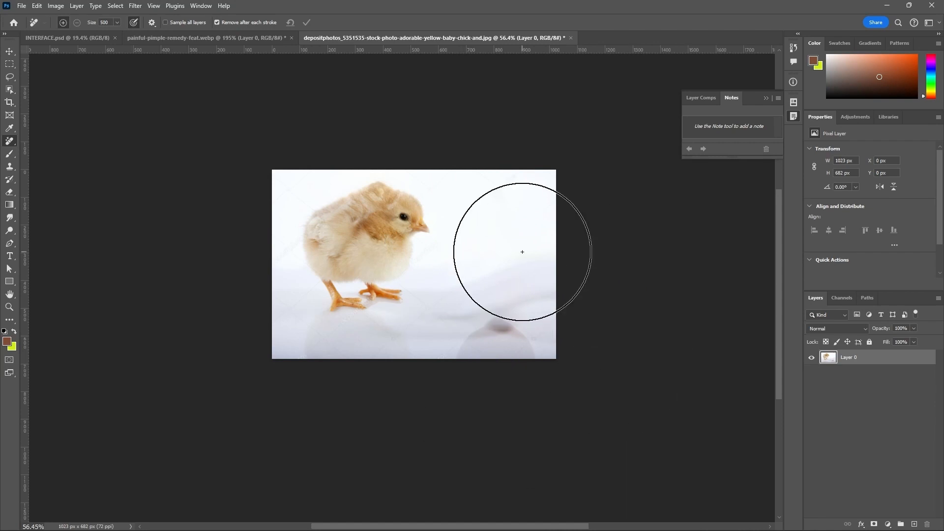
Step: Undo both eggshell removals and reduce the Remove tool's brush size to 100
key("ctrl+z")
key("ctrl+z")
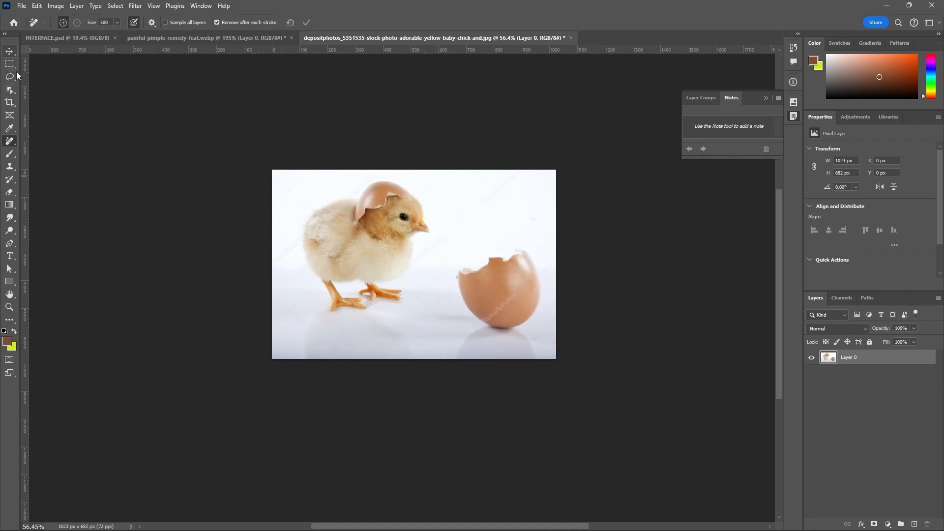
key("bracketleft")
key("bracketleft")
key("bracketleft")
key("bracketleft")
key("bracketleft")
key("bracketleft")
Step: Activate the Healing Brush tool and close the chick photo without saving its changes
right_click(9, 144)
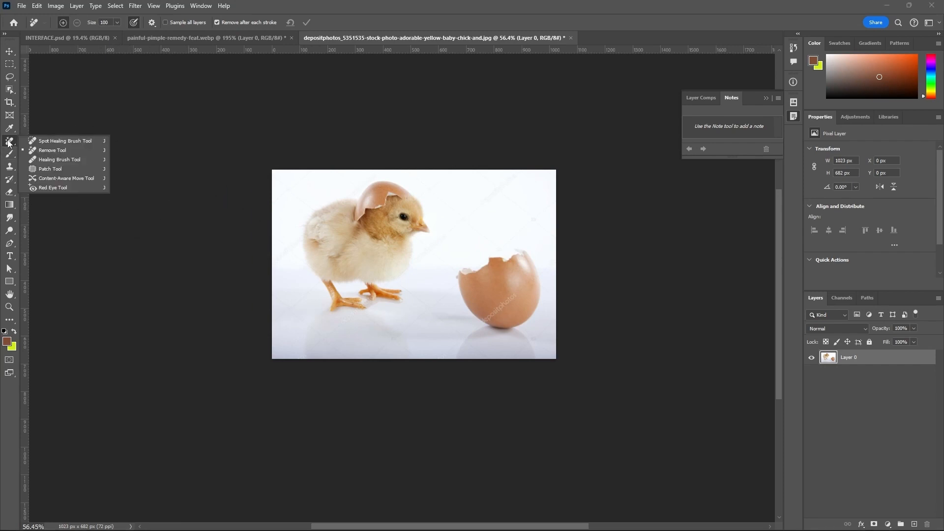
left_click(27, 158)
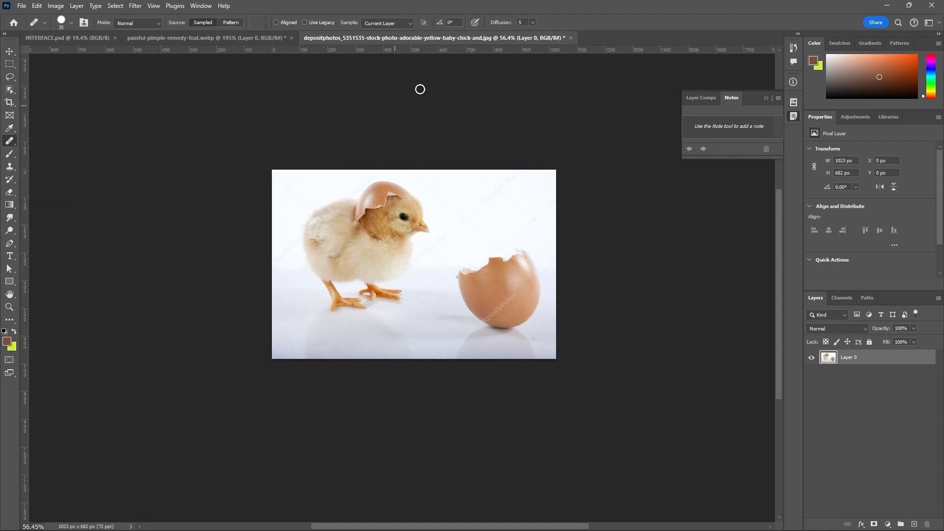
left_click(570, 38)
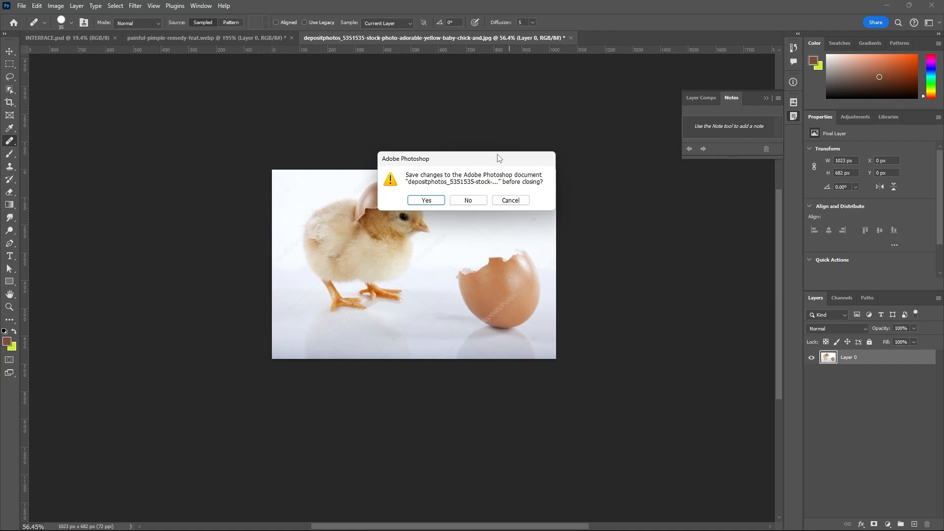
left_click(467, 198)
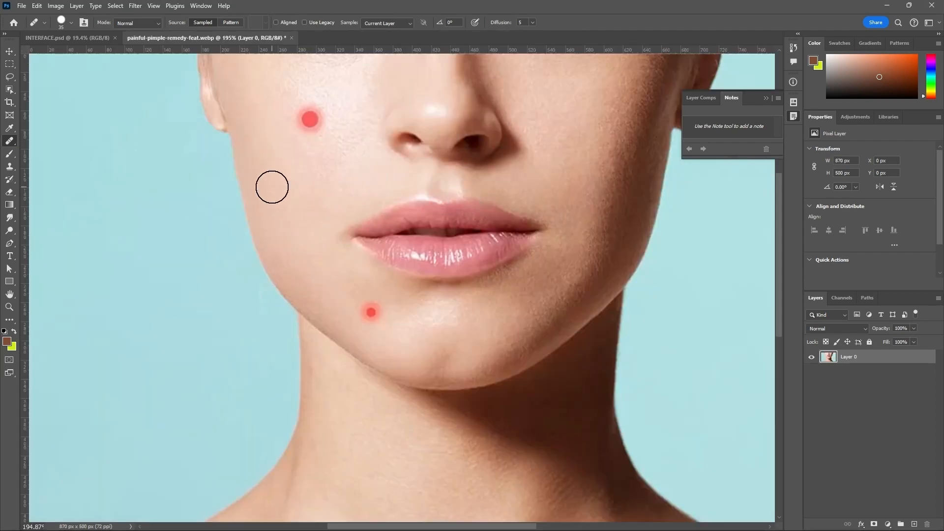
Step: Remove the red pimple on the cheek with the Spot Healing Brush and undo the removal
right_click(9, 143)
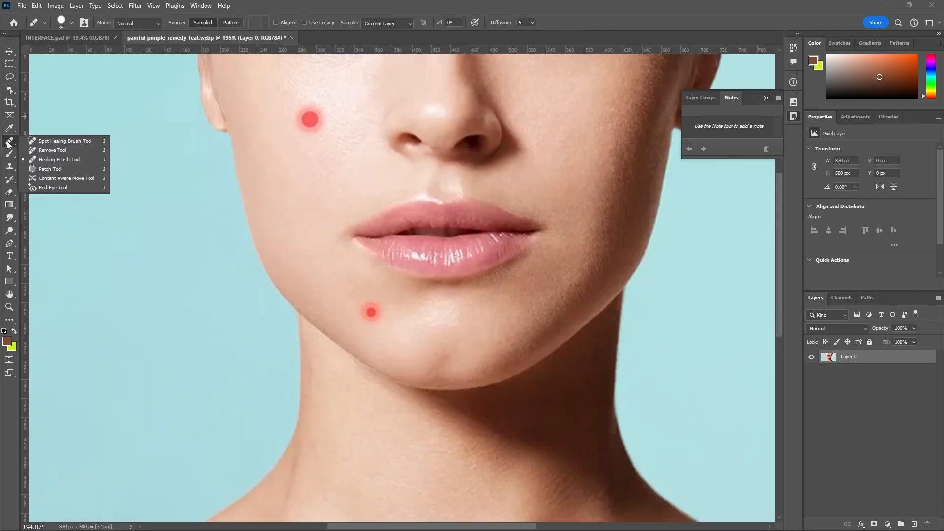
left_click(42, 142)
left_click(307, 120)
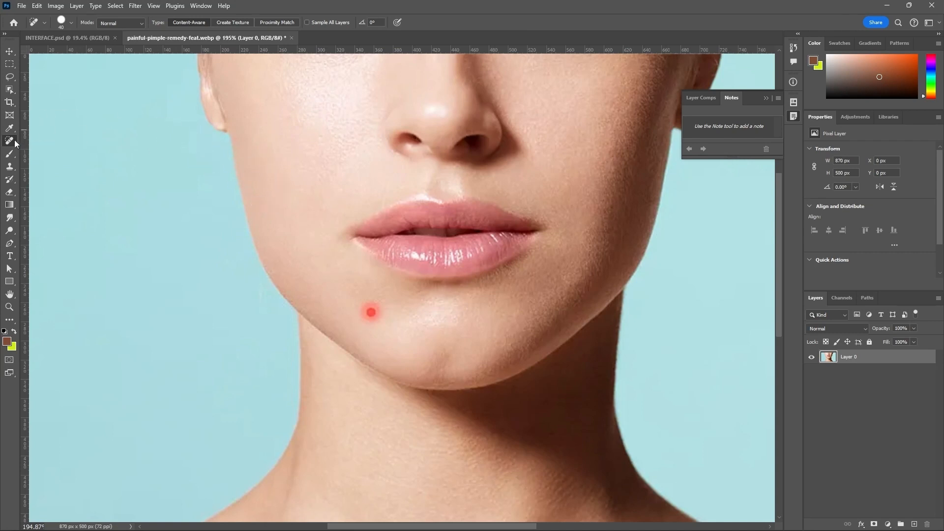
key("ctrl+z")
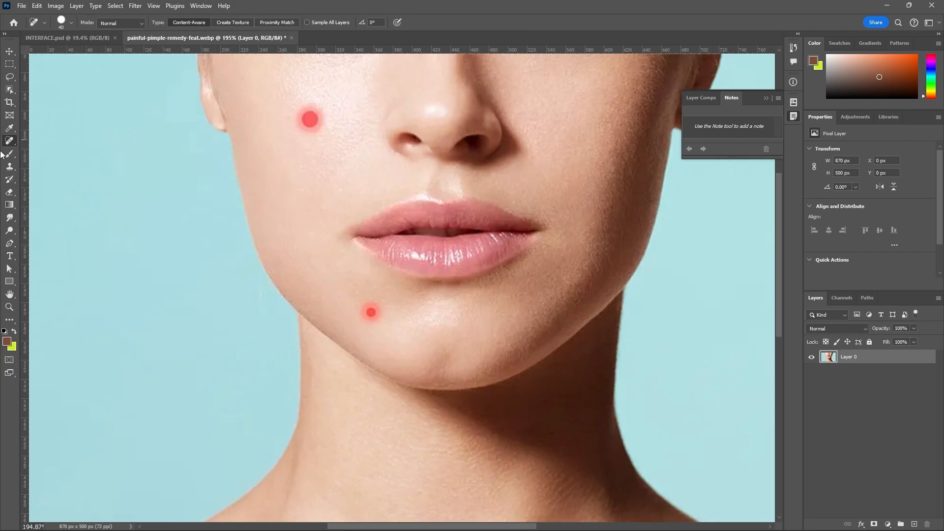
Step: Try to heal the cheek pimple with the Healing Brush without defining a source point
right_click(10, 142)
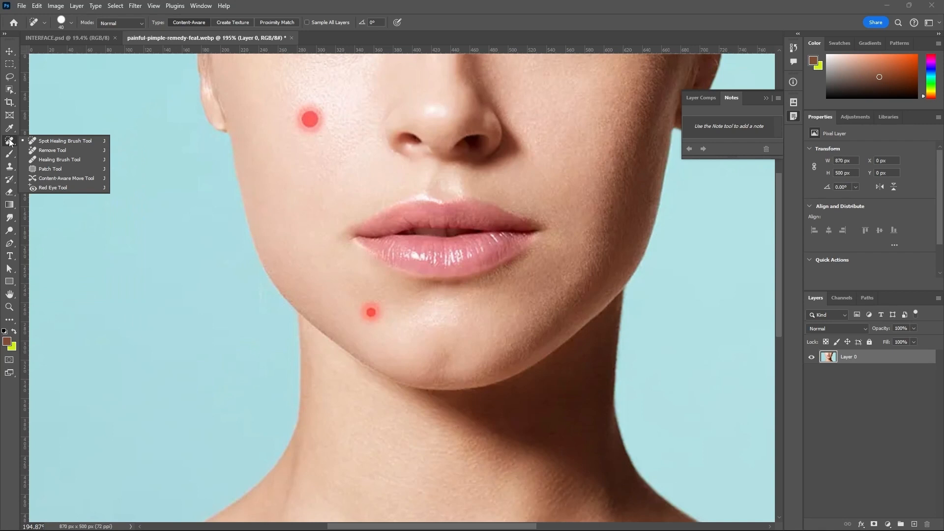
left_click(44, 161)
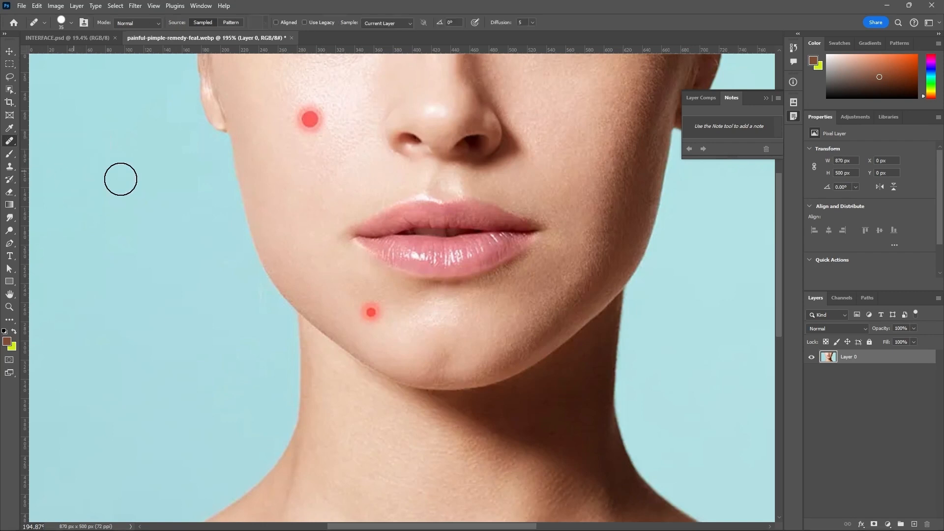
left_click(313, 123)
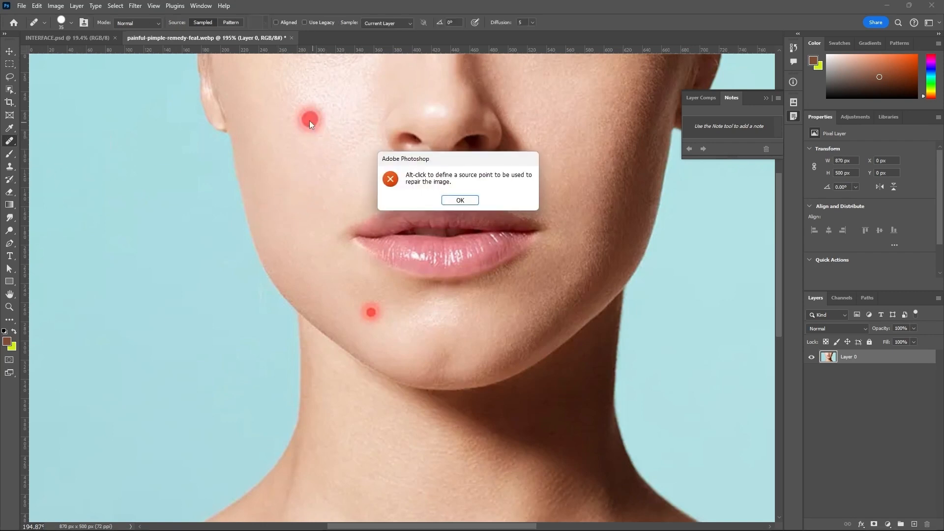
left_click(459, 200)
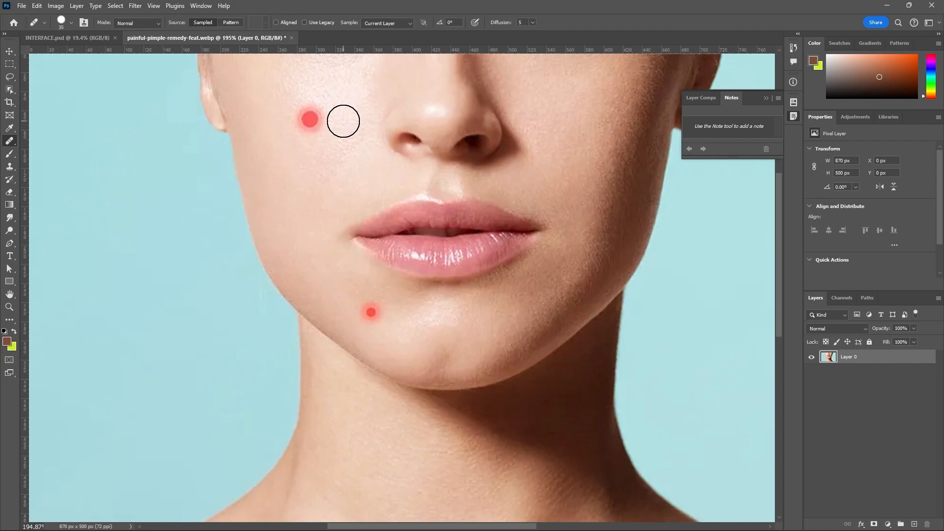
Step: Sample clean skin beside the cheek pimple, heal it with the Healing Brush at size 35, and undo the strokes
key("alt")
left_click(310, 115)
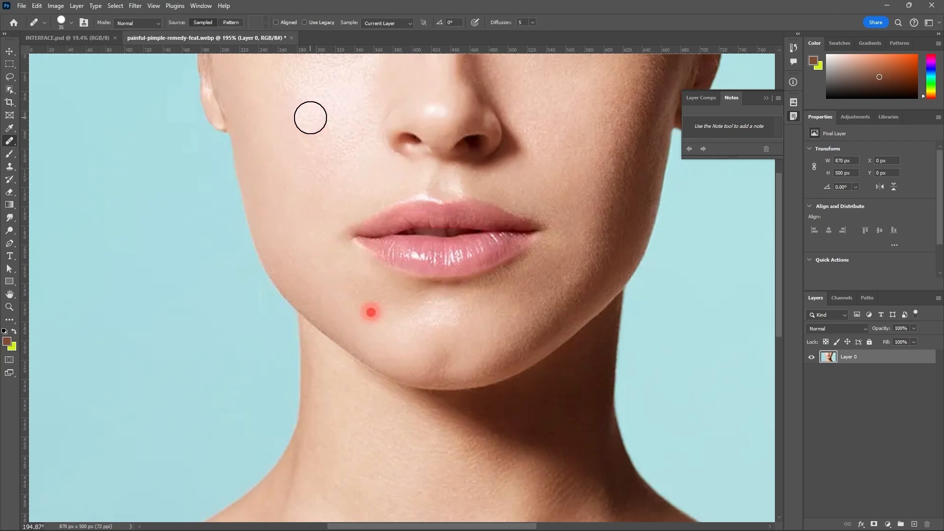
left_click_drag(311, 118, 295, 139)
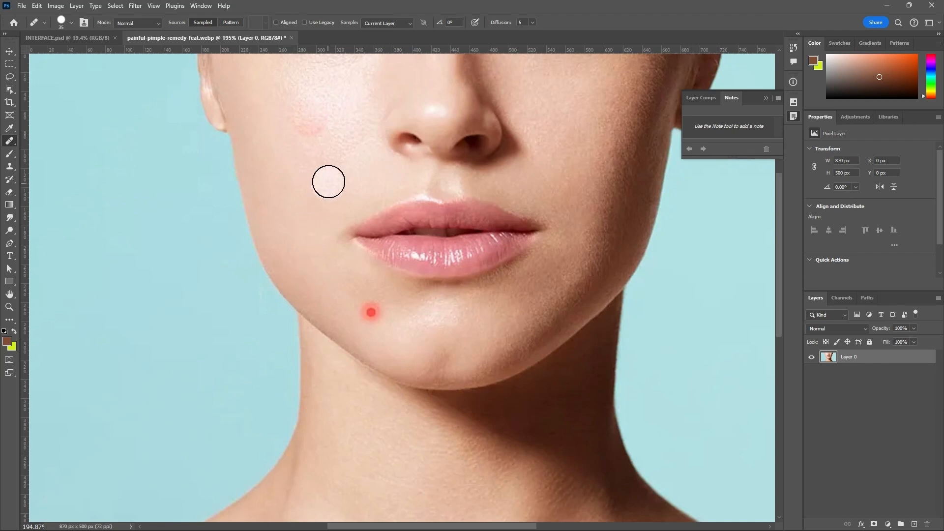
key("ctrl+z")
key("ctrl+z")
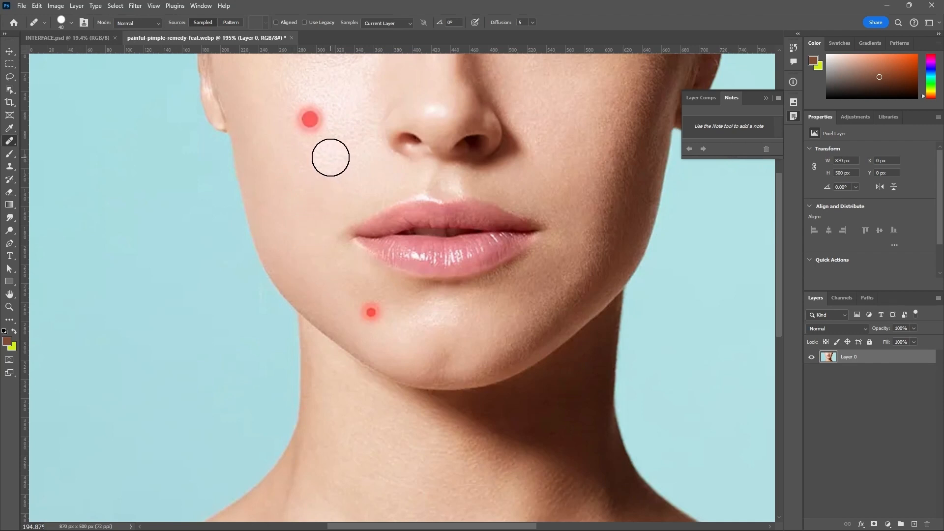
Step: Heal the cheek and chin pimples with the Healing Brush at size 40 and undo both repairs
key("bracketright")
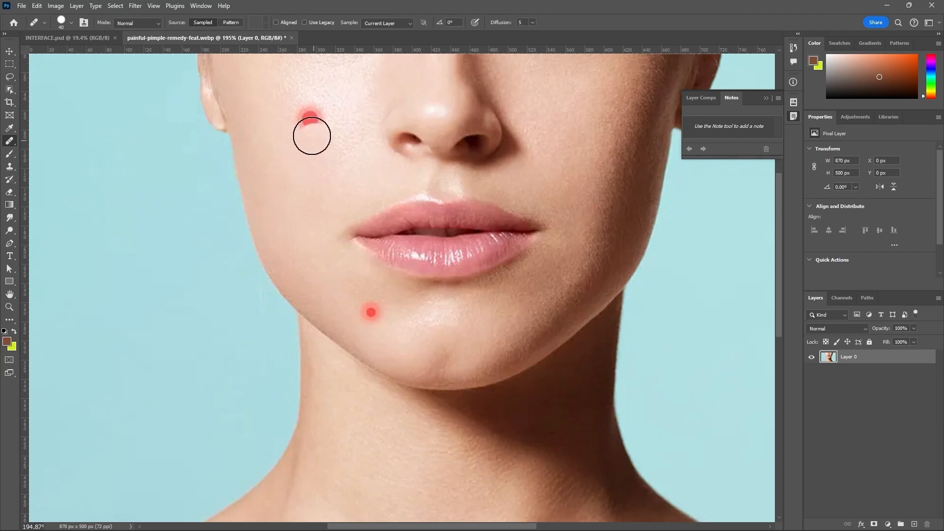
left_click(308, 117)
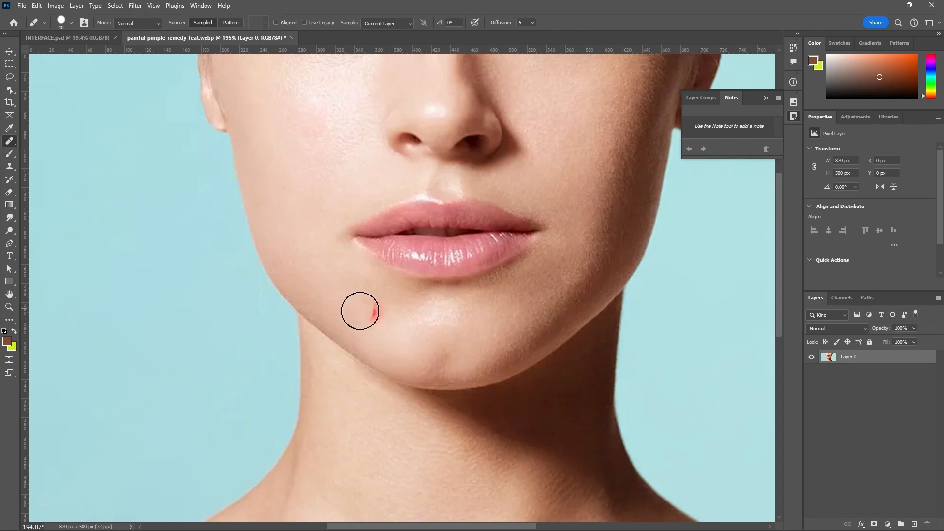
left_click(370, 311)
scroll(403, 321, "down", 5)
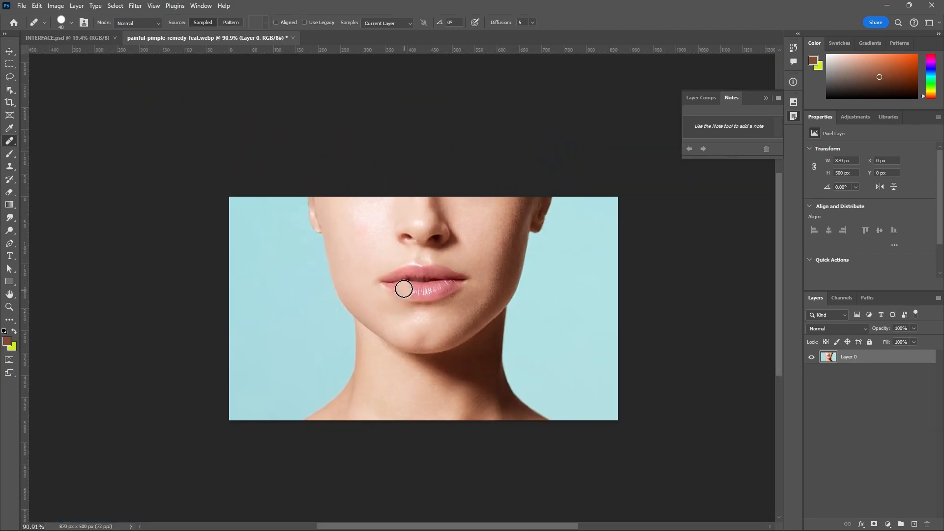
key("ctrl+z")
key("ctrl+z")
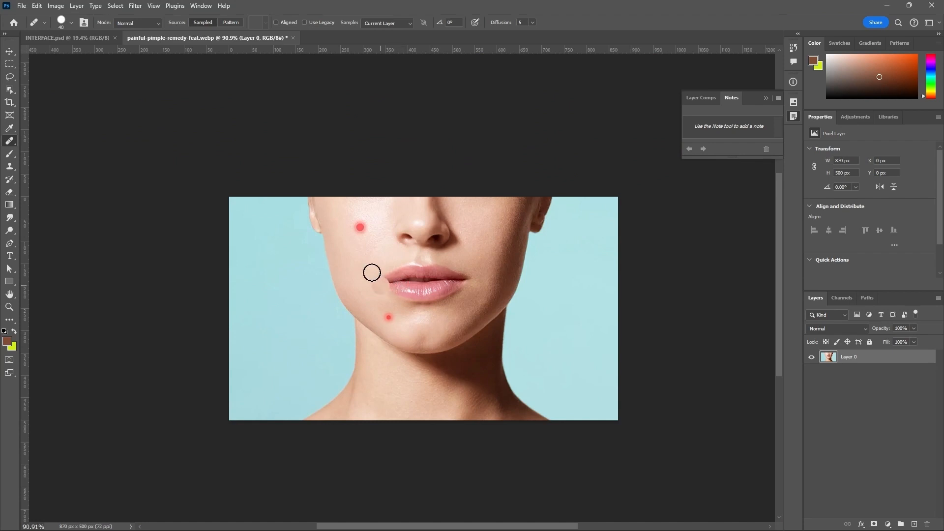
Step: Outline the lips with the Patch tool, making a selection about 254 px wide and 116 px high
right_click(12, 143)
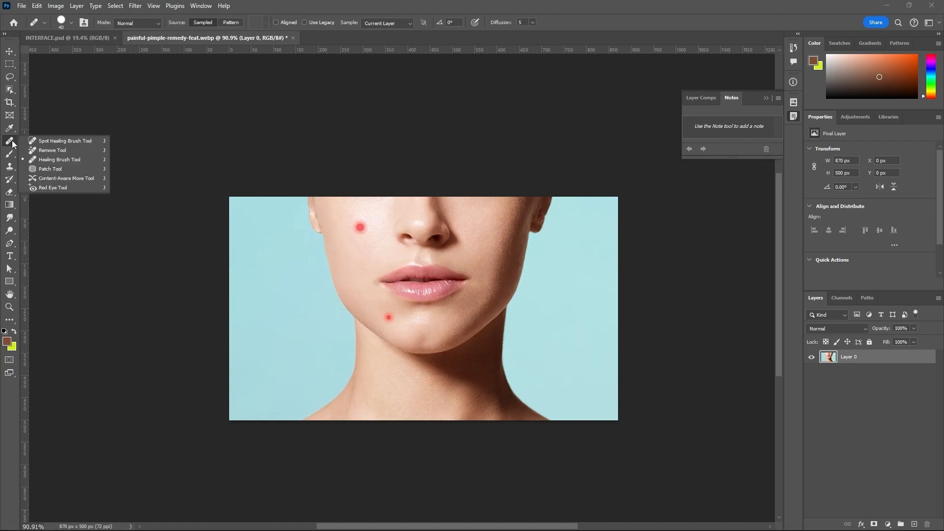
left_click(72, 167)
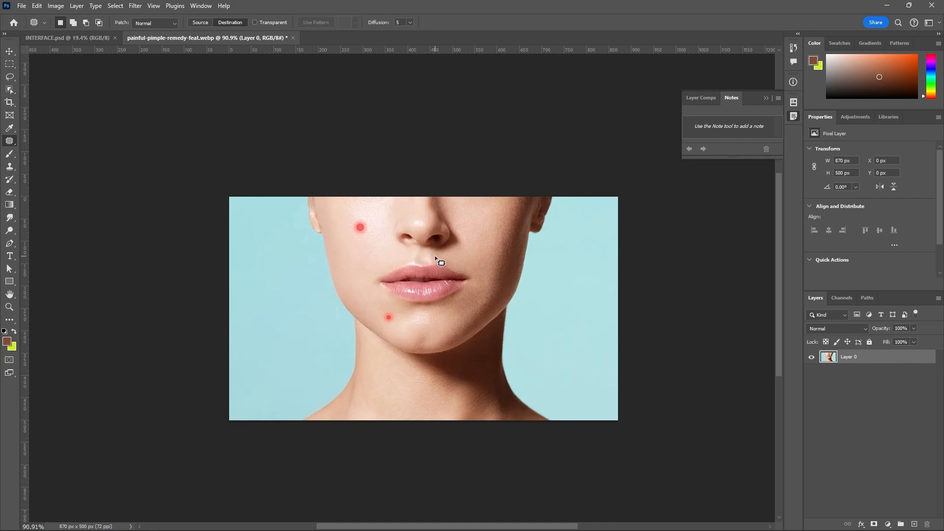
mouse_move(435, 255)
left_mouse_down()
mouse_move(382, 264)
mouse_move(367, 277)
mouse_move(370, 292)
mouse_move(446, 306)
mouse_move(468, 297)
mouse_move(479, 278)
mouse_move(434, 256)
left_mouse_up()
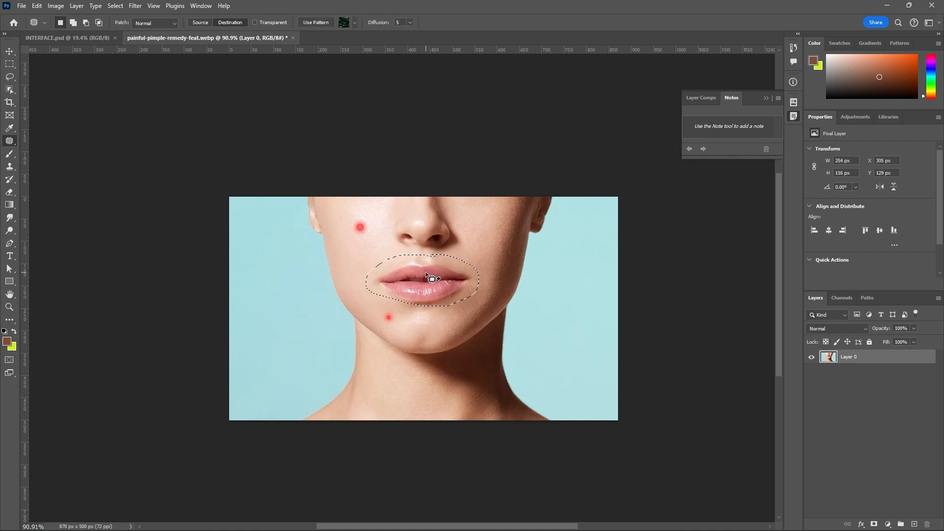
Step: Replace the outlined lips with neck skin using the patch as source, and undo the patching to restore the lips and their selection
right_click(426, 274)
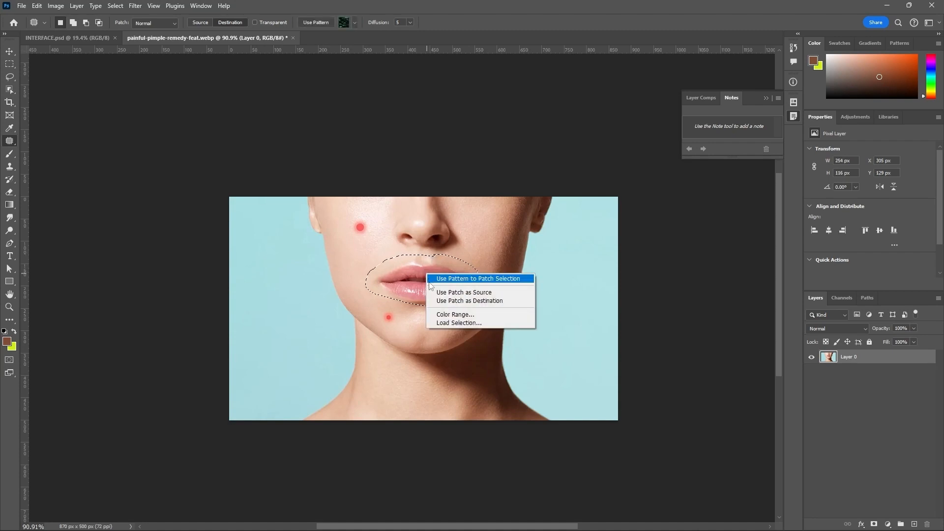
left_click(469, 292)
left_click_drag(435, 283, 406, 404)
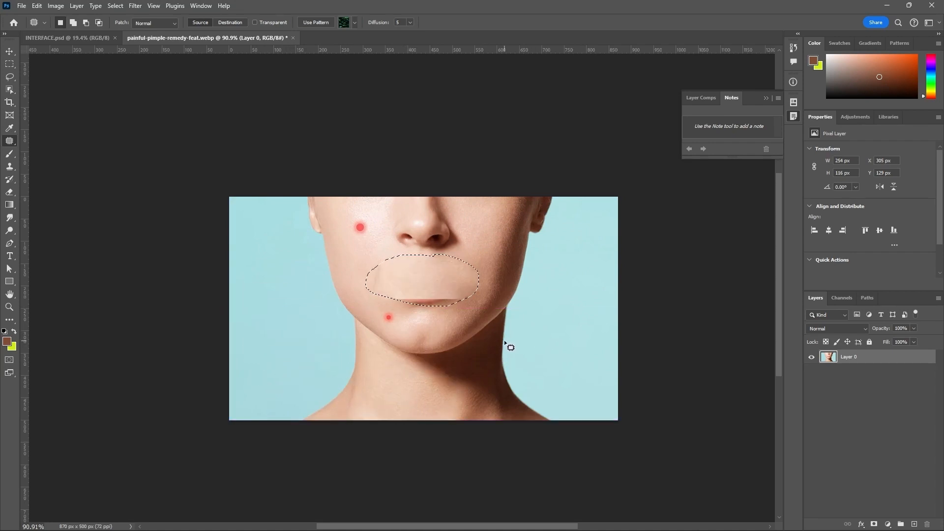
left_click_drag(441, 276, 415, 388)
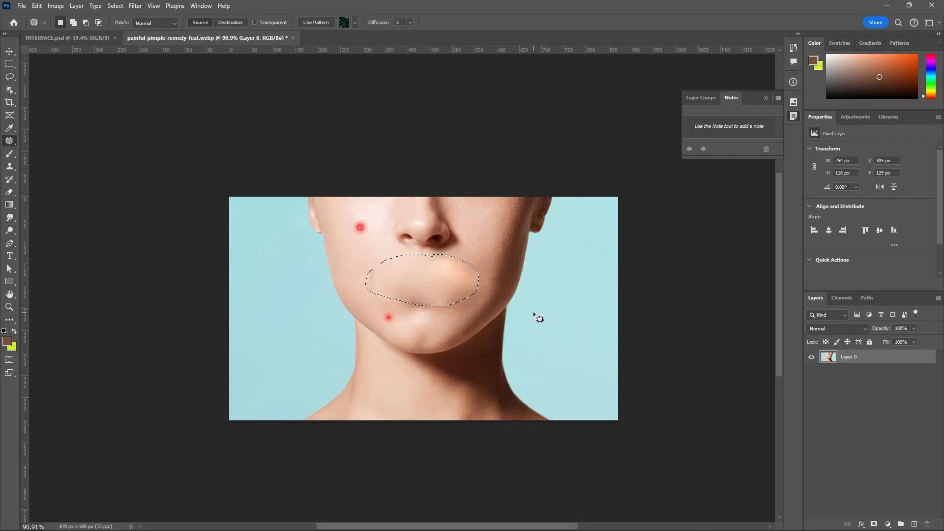
key("ctrl+d")
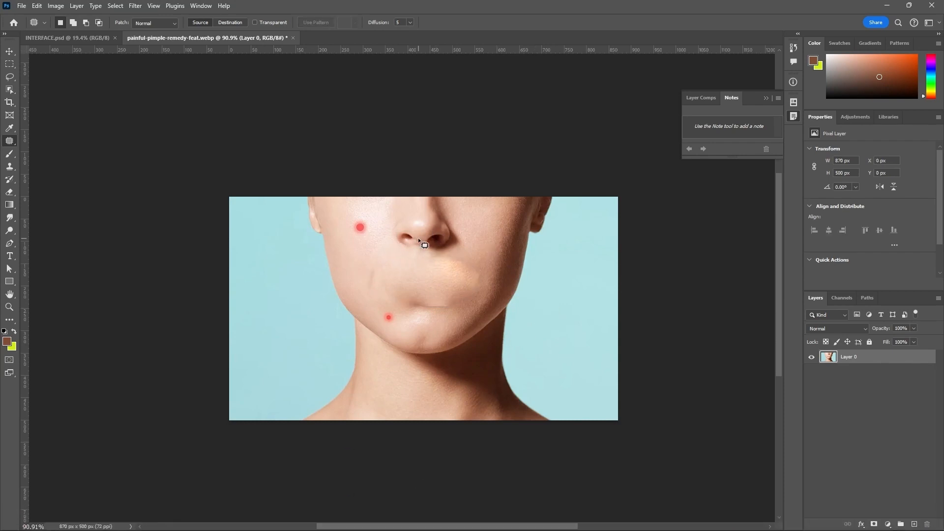
key("ctrl+z")
key("ctrl+z")
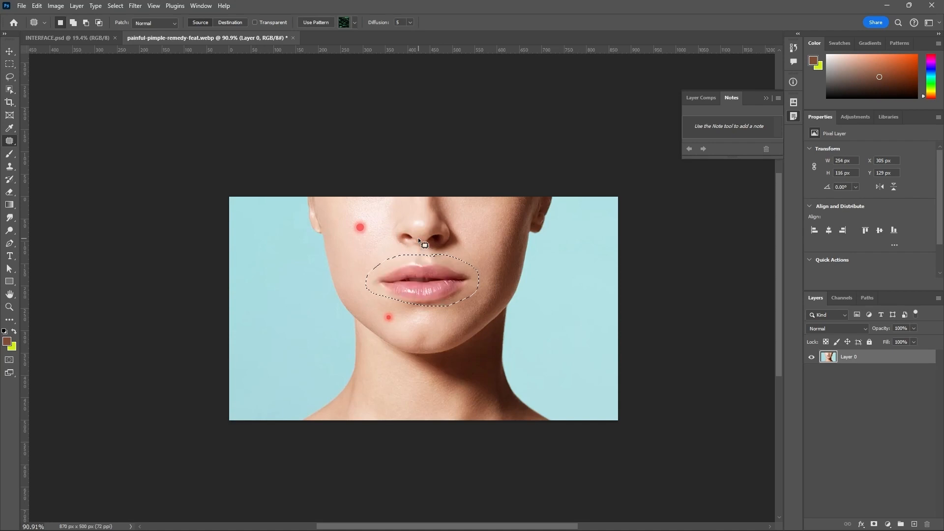
Step: Use the patch as destination to copy the outlined lips over the nose, and clear the selection
right_click(428, 280)
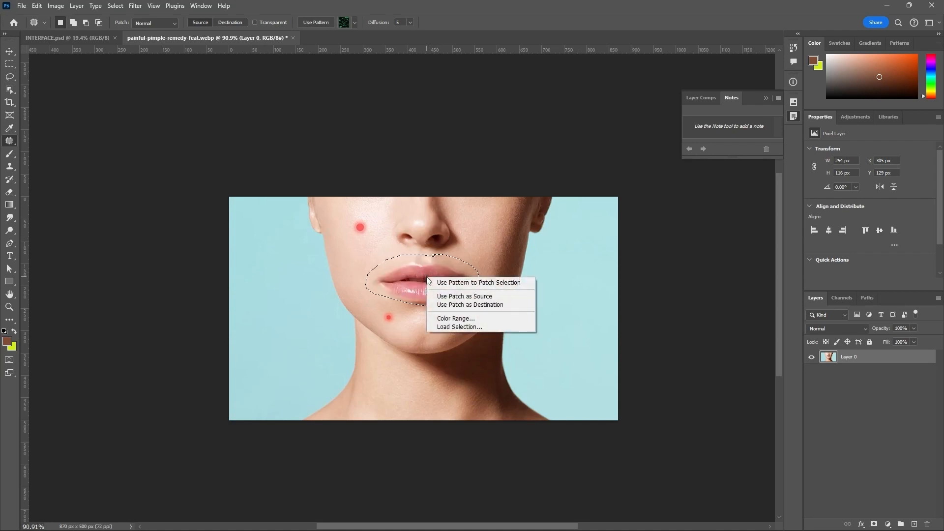
left_click(453, 305)
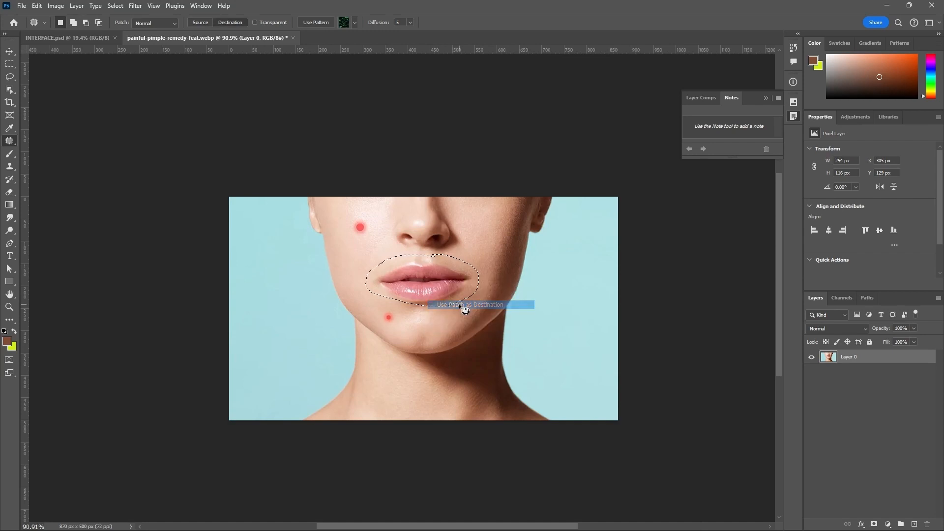
left_click_drag(446, 284, 438, 222)
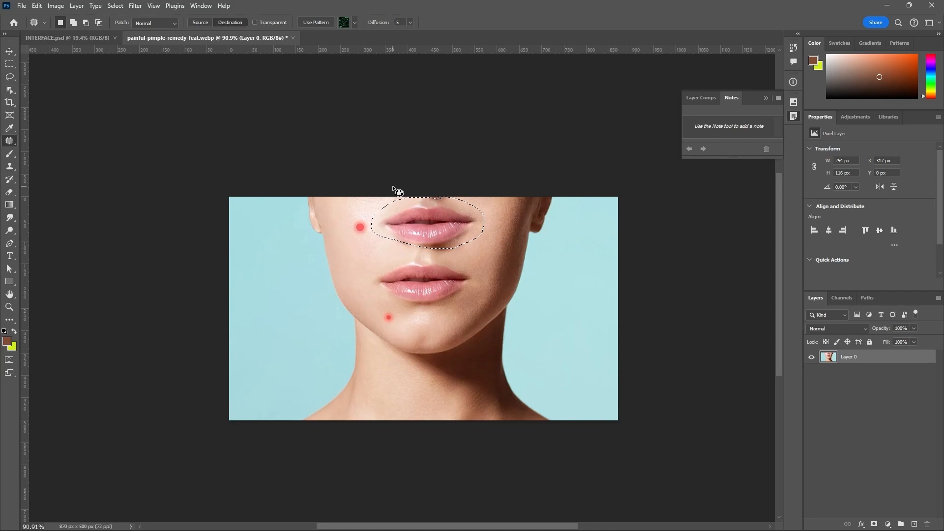
key("ctrl+d")
scroll(472, 368, "down", 3)
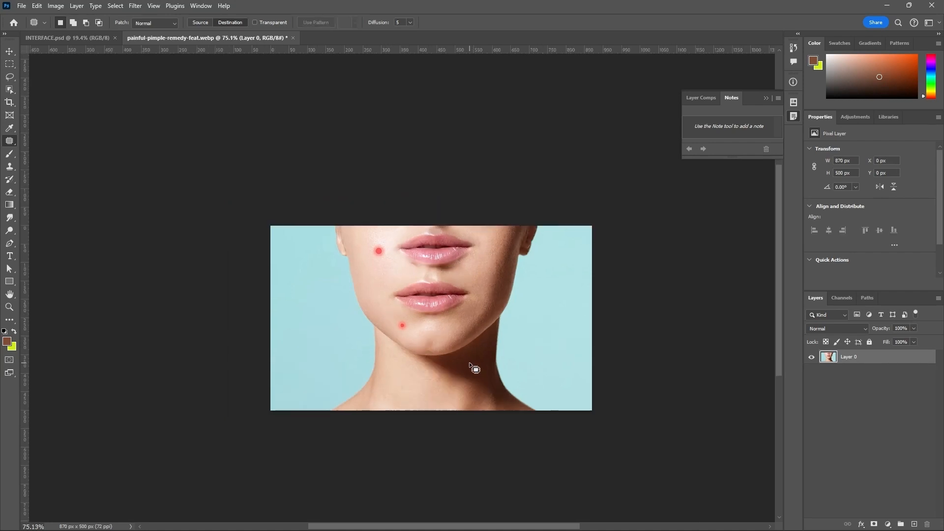
scroll(457, 310, "up", 8)
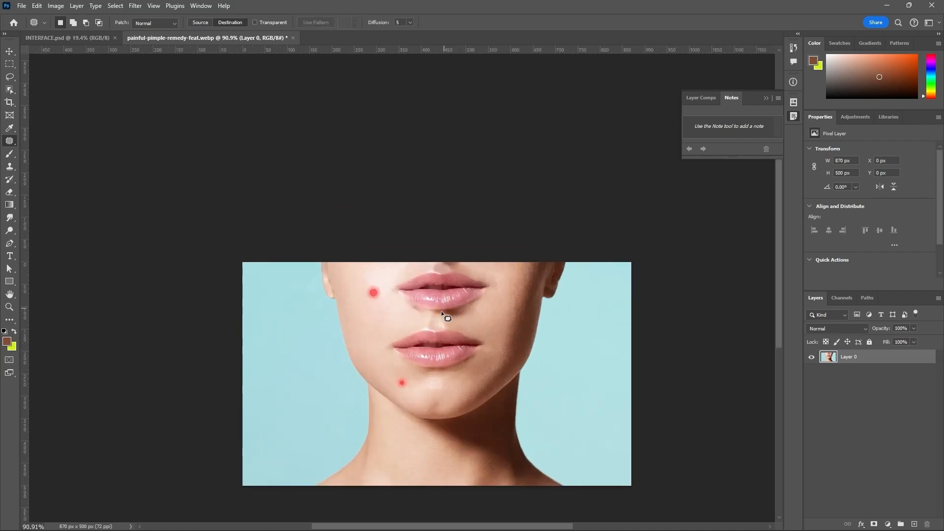
scroll(475, 267, "down", 7)
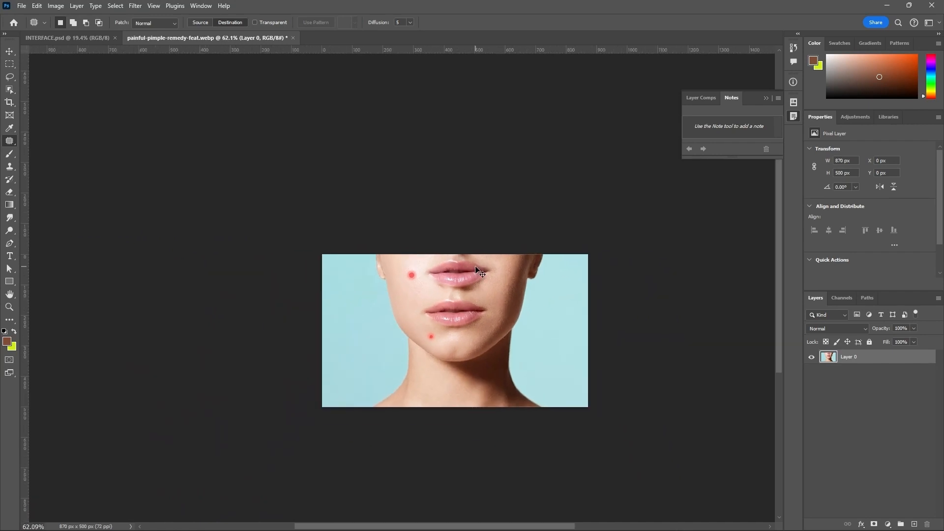
Step: Undo the lip copy over the nose and deselect the outline around the original lips
key("ctrl+z")
key("ctrl+z")
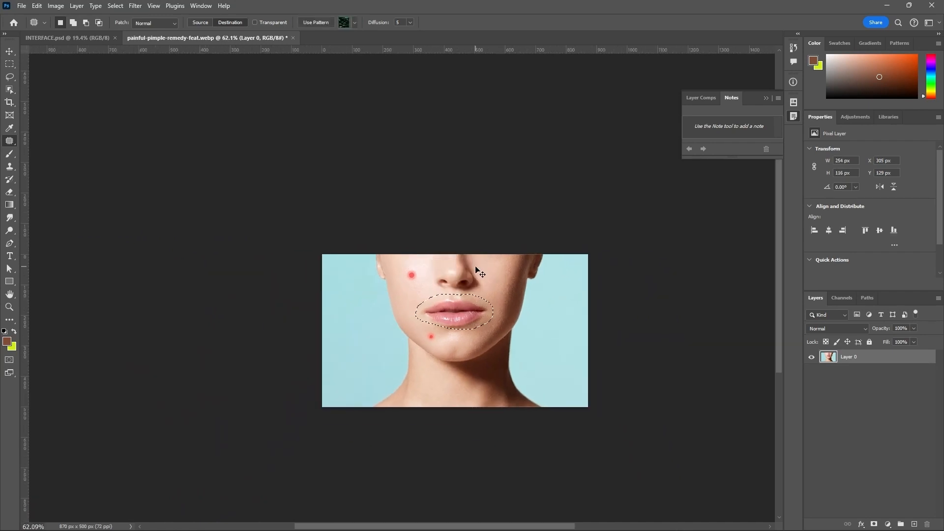
key("ctrl+d")
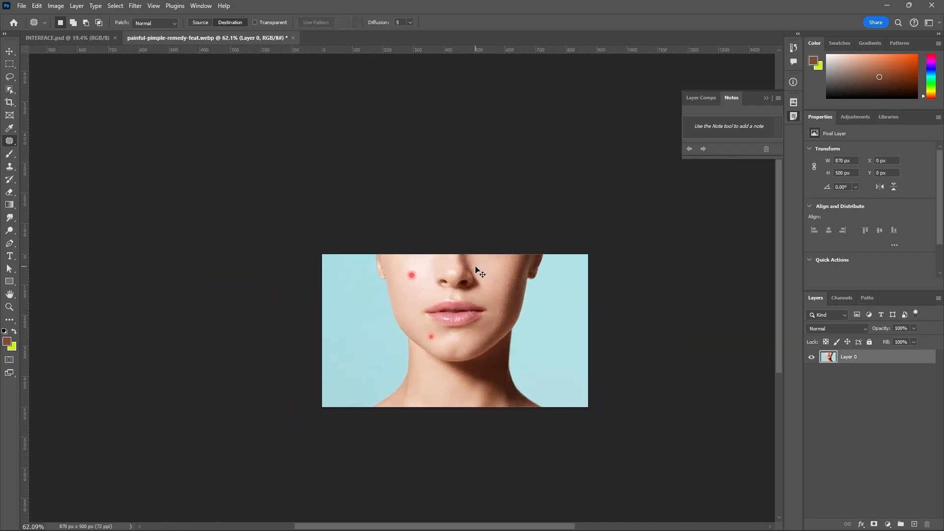
Step: With the Content-Aware Move tool selected, open 7764.jpg from the LATEST PICTURES folder and unlock its background layer
right_click(7, 144)
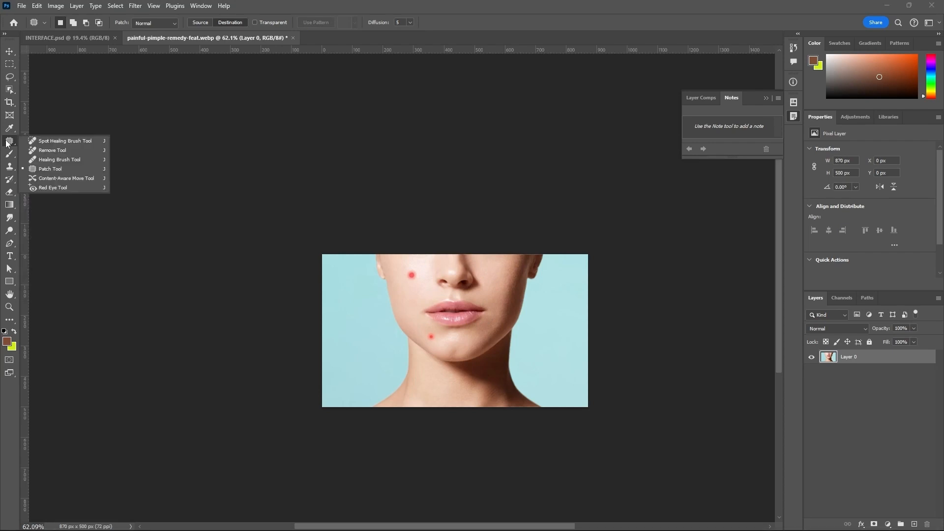
left_click(31, 179)
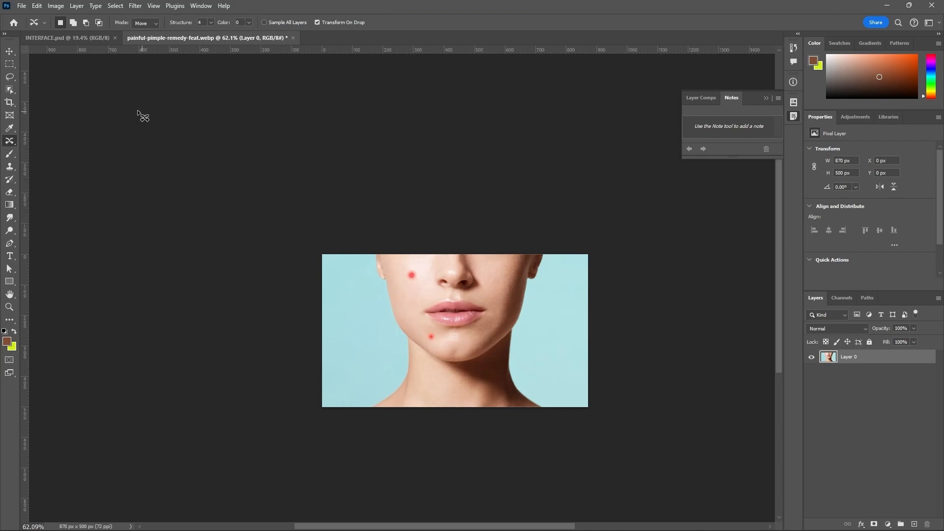
left_click(22, 7)
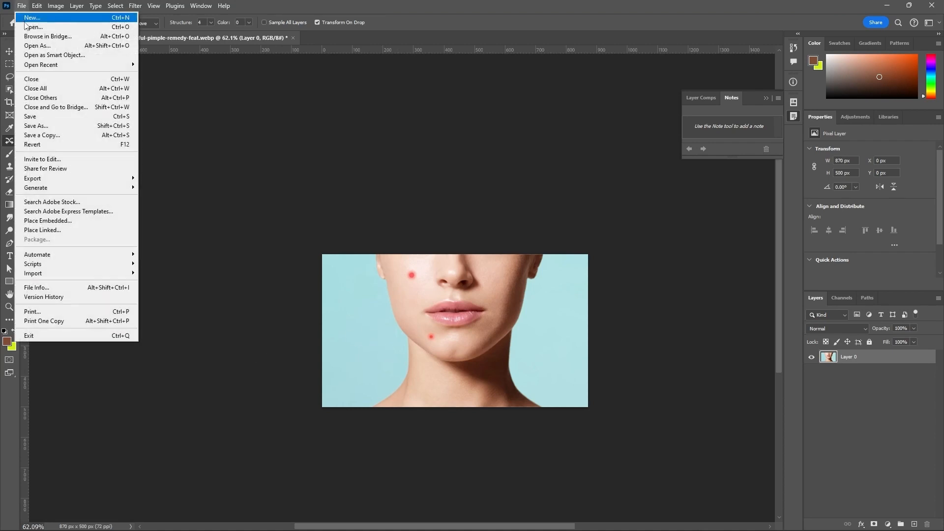
left_click(31, 28)
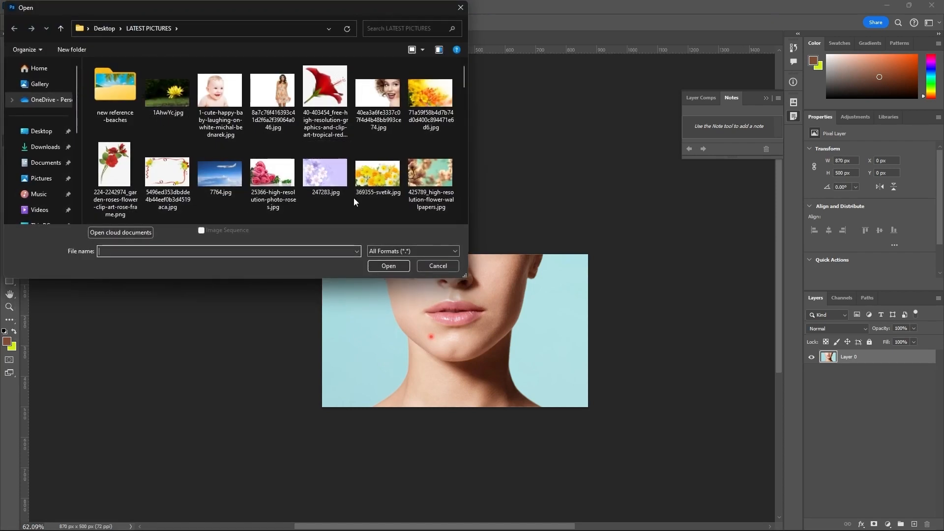
left_click(222, 173)
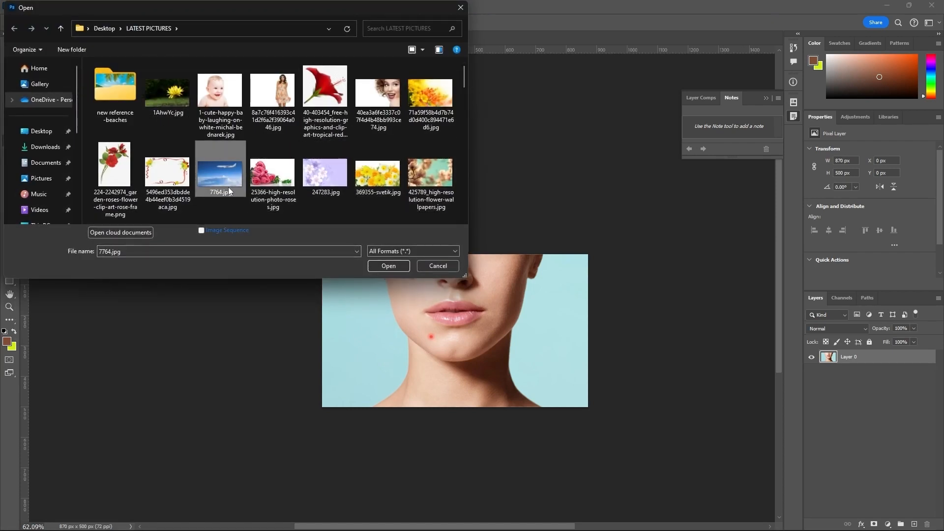
left_click(388, 266)
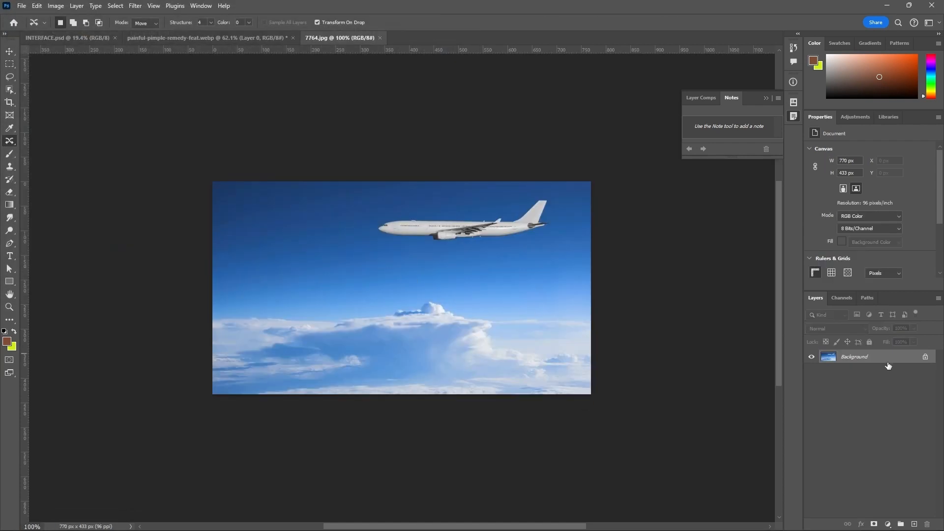
left_click(925, 357)
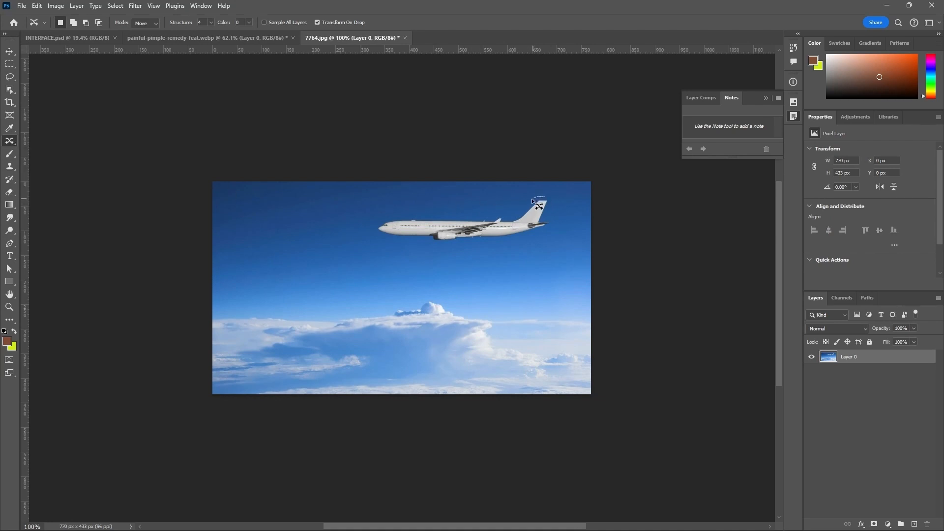
Step: Relocate the airplane to the left part of the sky with Content-Aware Move, shrinking its outline to about 151 px wide and 41 px high
mouse_move(451, 217)
left_mouse_down()
mouse_move(383, 220)
mouse_move(373, 234)
mouse_move(438, 245)
mouse_move(529, 238)
mouse_move(555, 224)
mouse_move(544, 196)
left_mouse_up()
left_click_drag(515, 226, 368, 239)
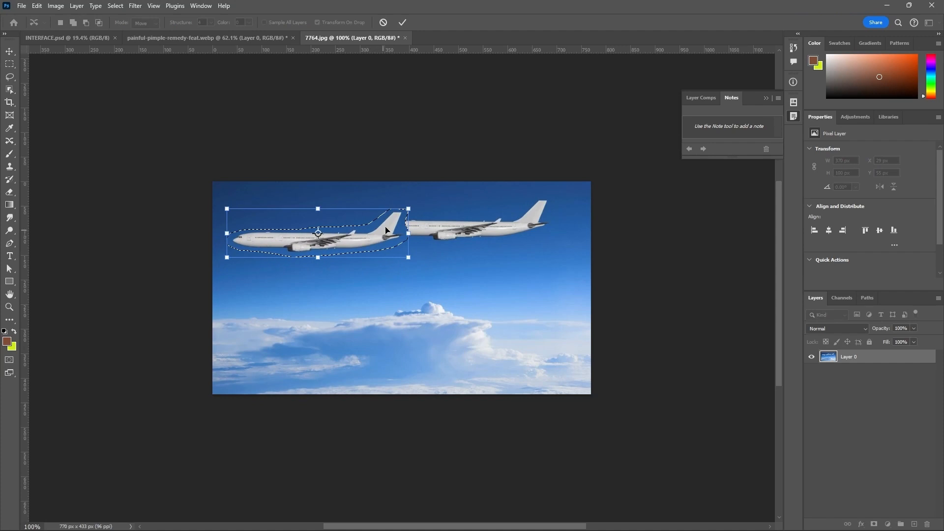
left_click_drag(408, 209, 350, 238)
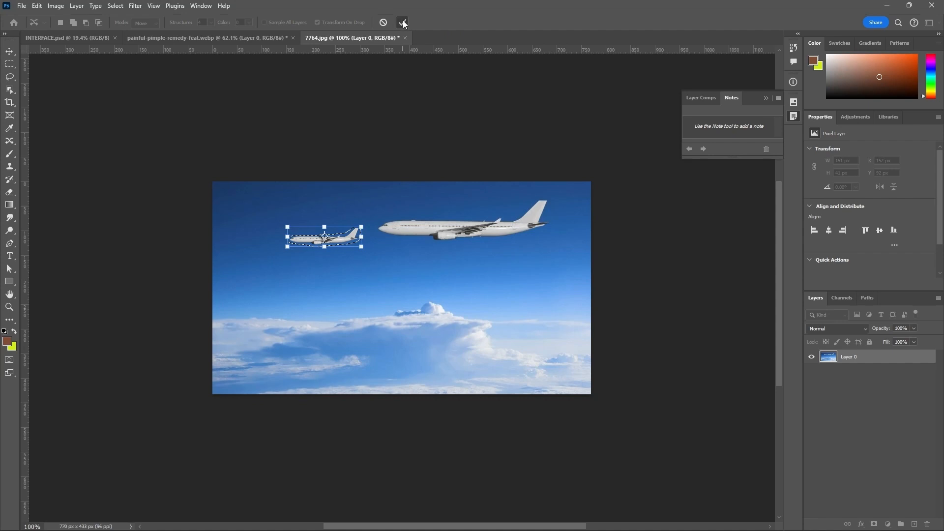
left_click(402, 23)
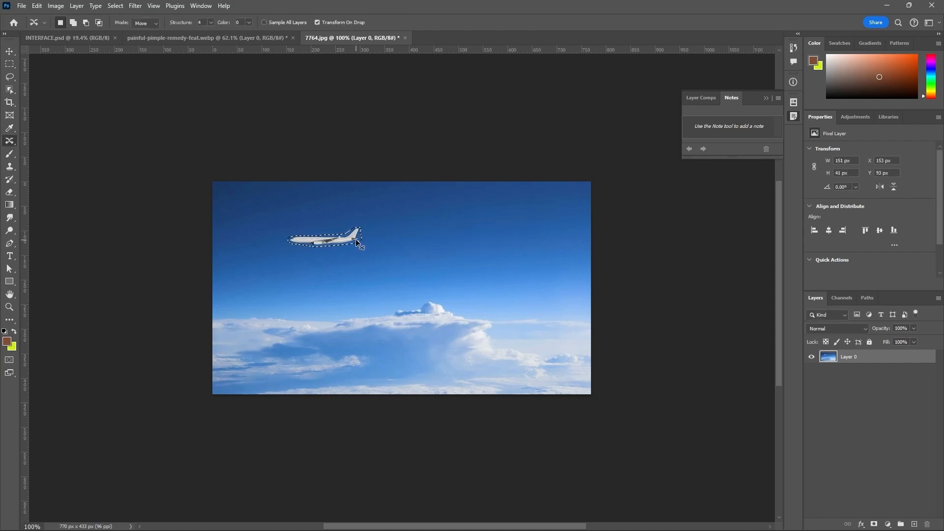
left_click(373, 231)
scroll(493, 248, "down", 4)
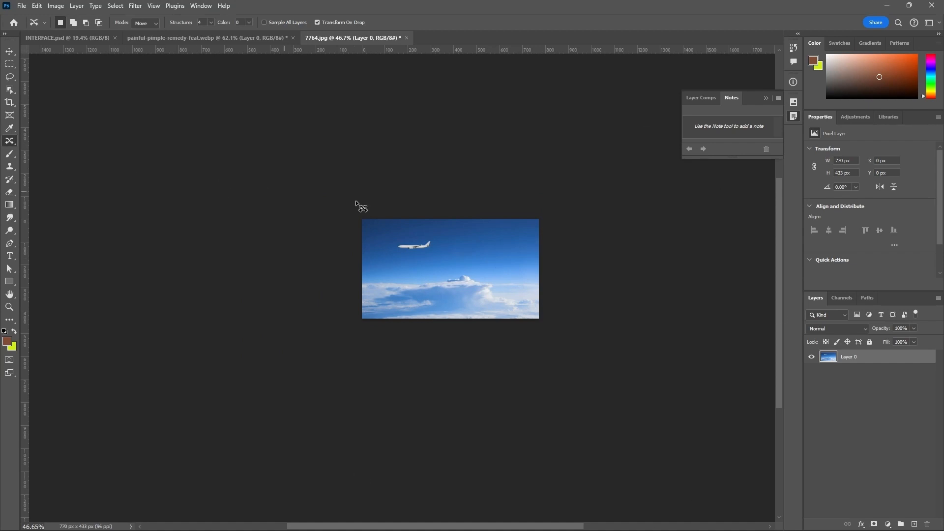
Step: With the Red Eye tool selected, open the main-qimg JPEG showing two red eyes and unlock its background layer
right_click(11, 144)
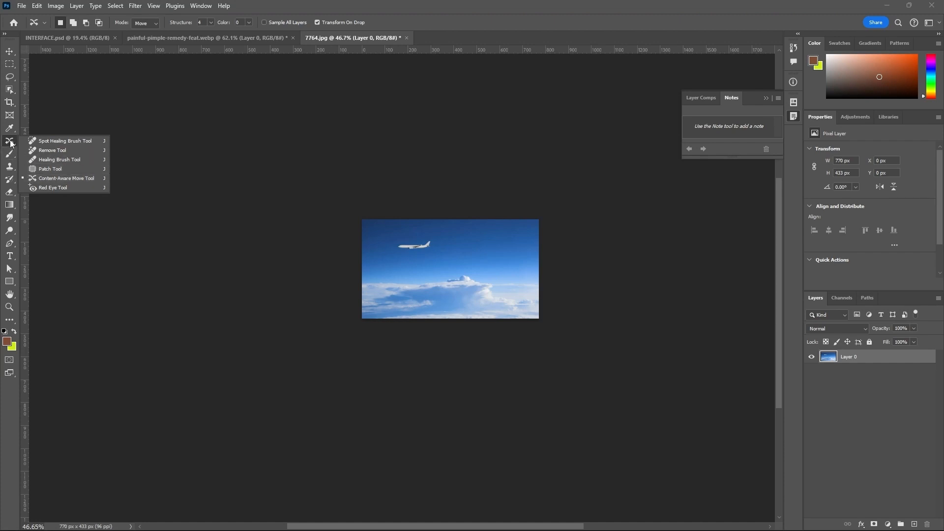
left_click(33, 185)
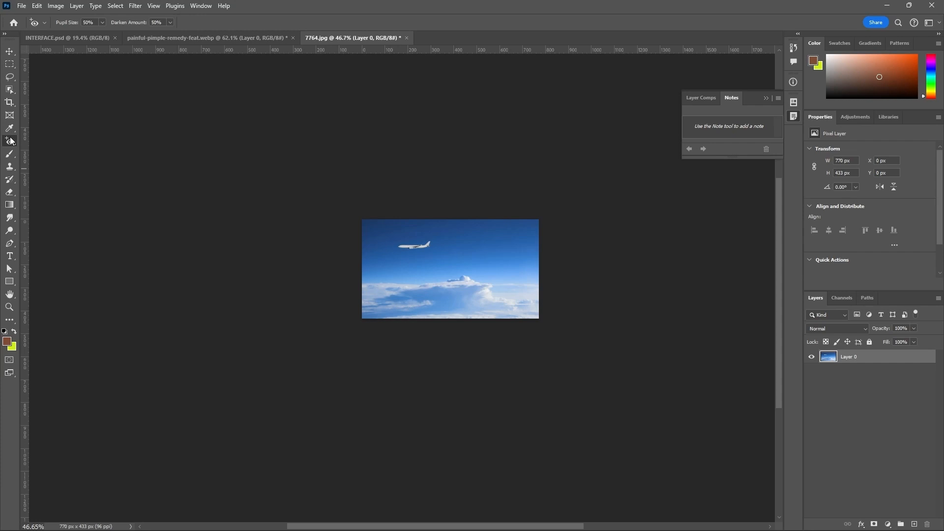
left_click(22, 6)
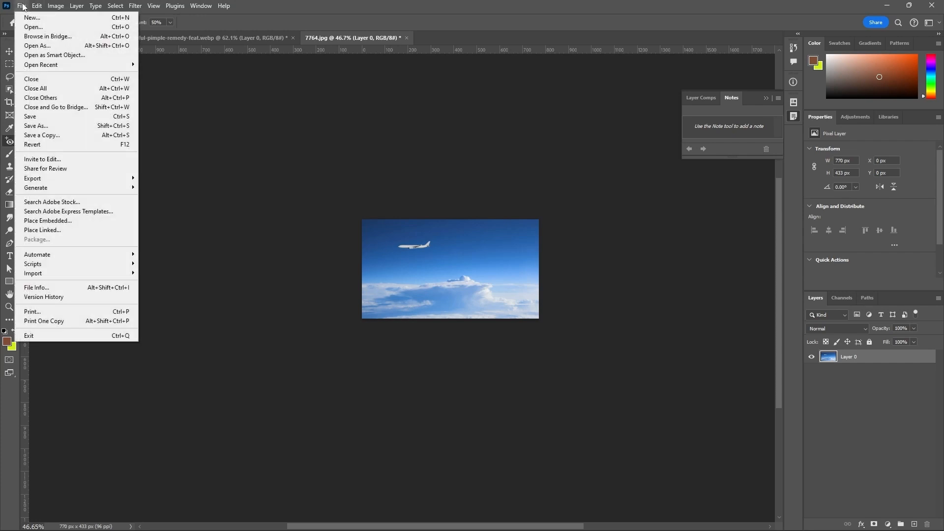
left_click(32, 27)
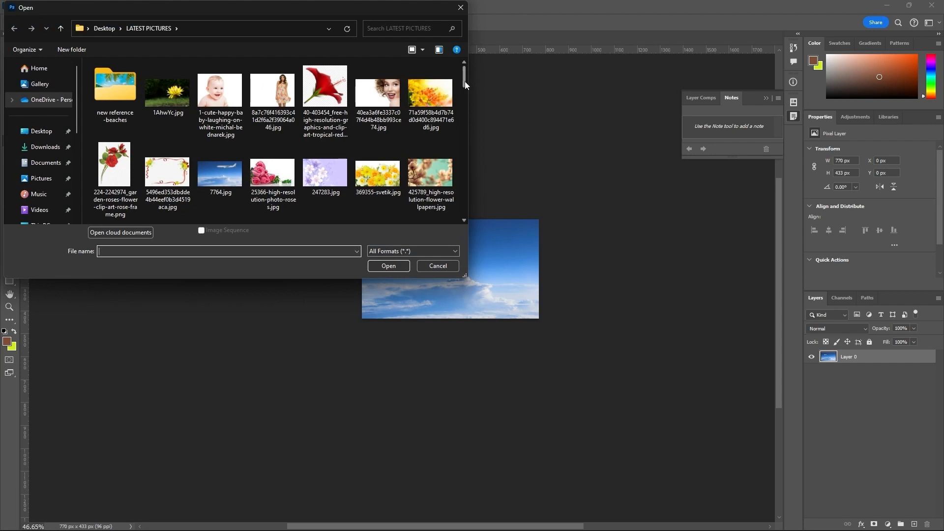
left_click_drag(465, 81, 453, 181)
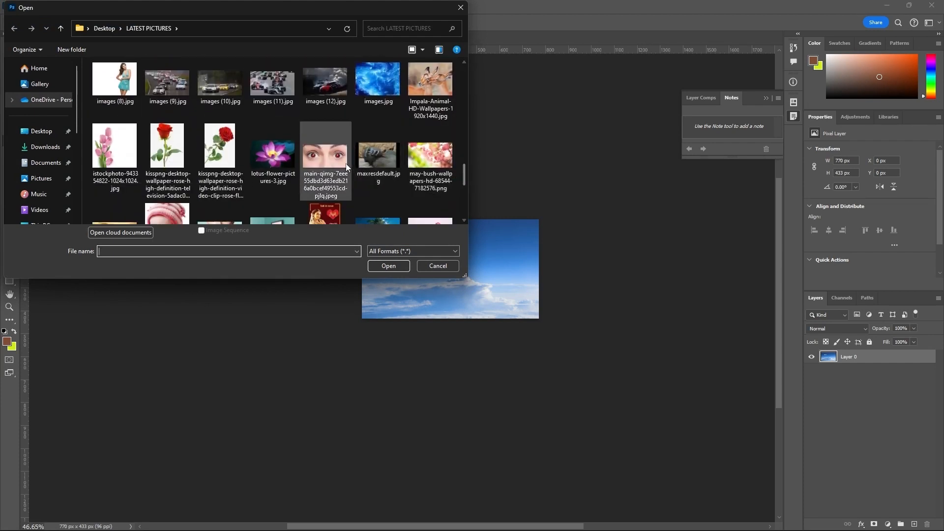
left_click(326, 156)
left_click(388, 265)
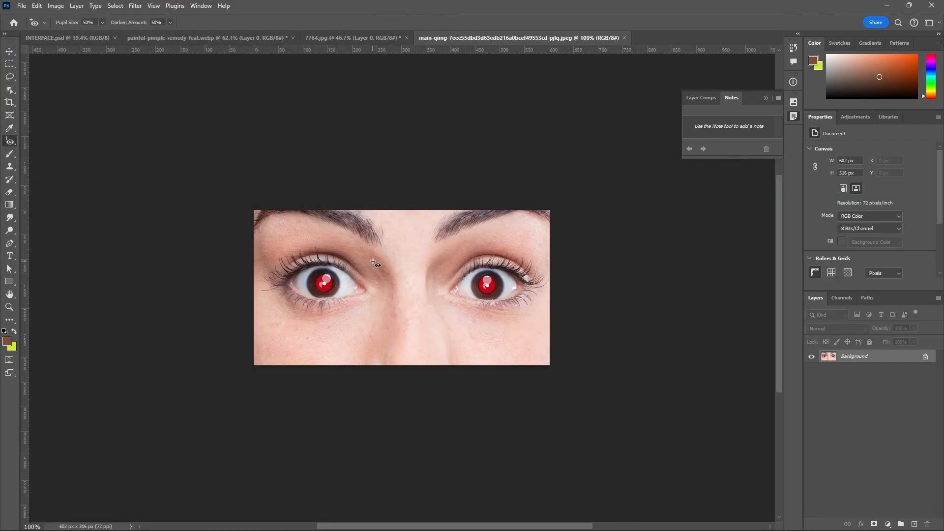
left_click(925, 358)
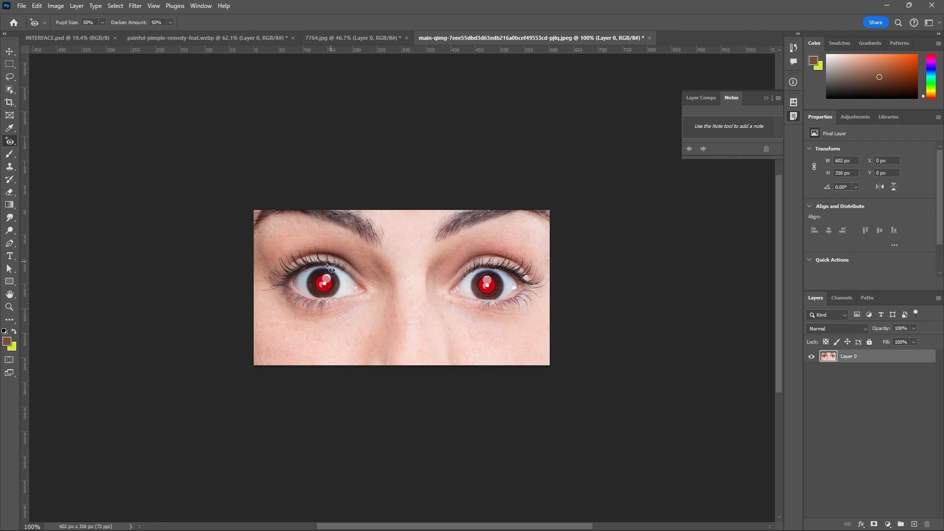
Step: Remove the red-eye effect from both pupils in the close-up photo with the Red Eye tool
scroll(331, 299, "up", 2)
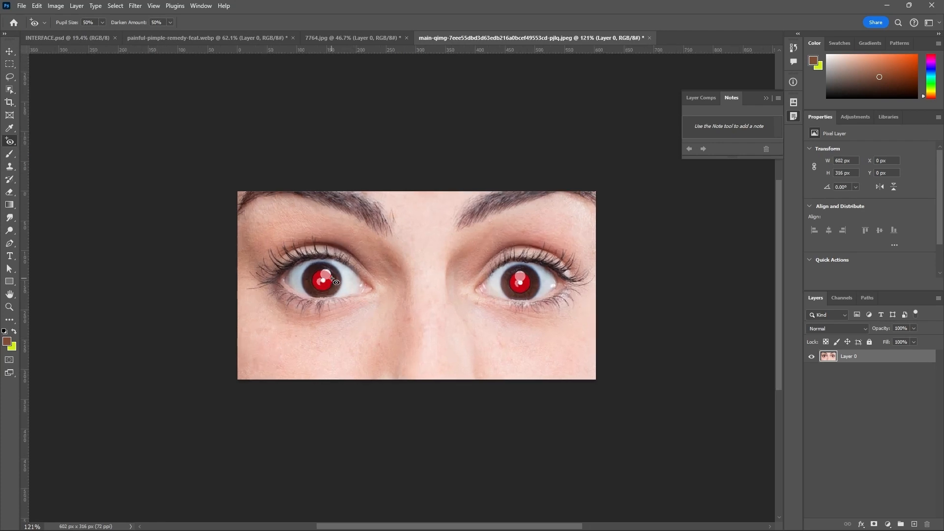
scroll(333, 280, "up", 2)
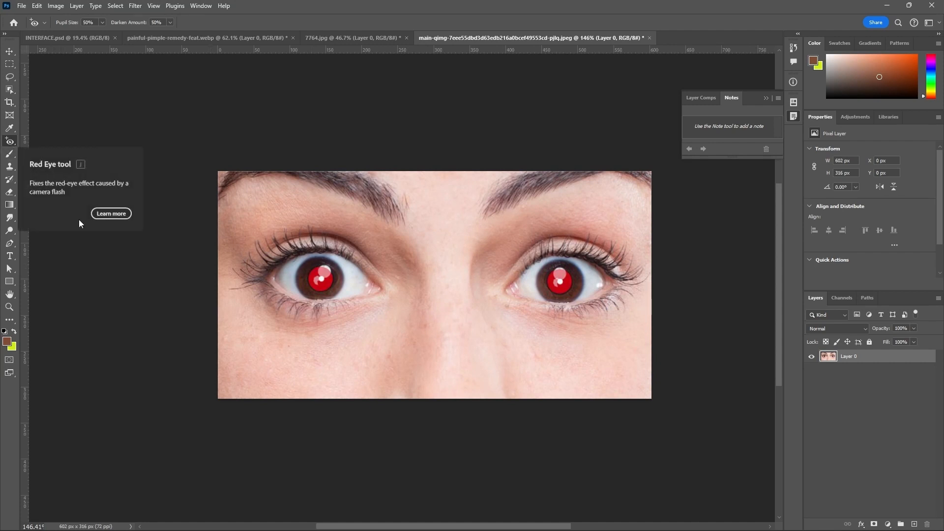
scroll(312, 311, "up", 4)
left_click(323, 266)
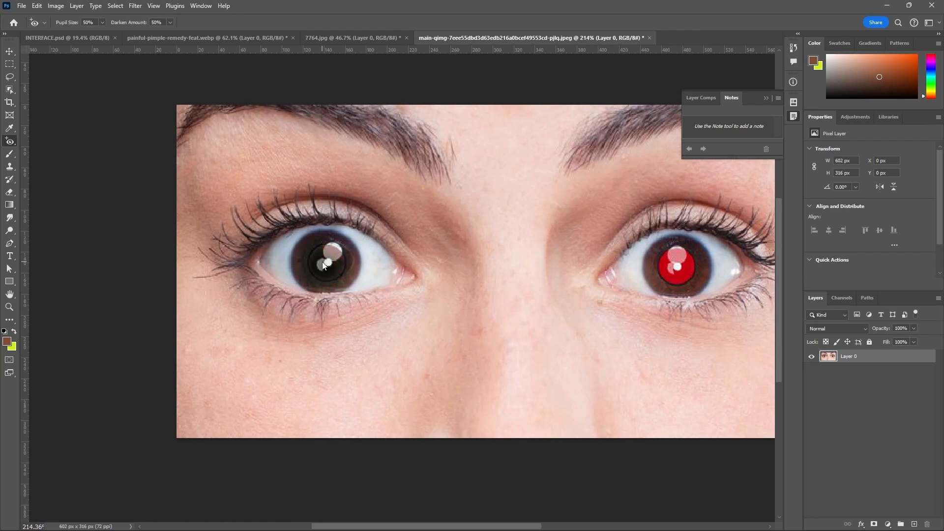
left_click(687, 270)
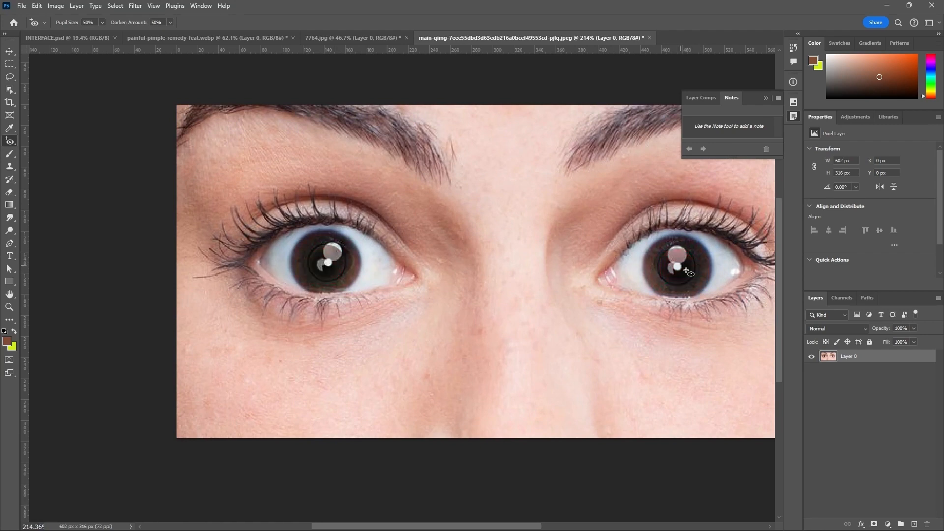
scroll(615, 275, "down", 3)
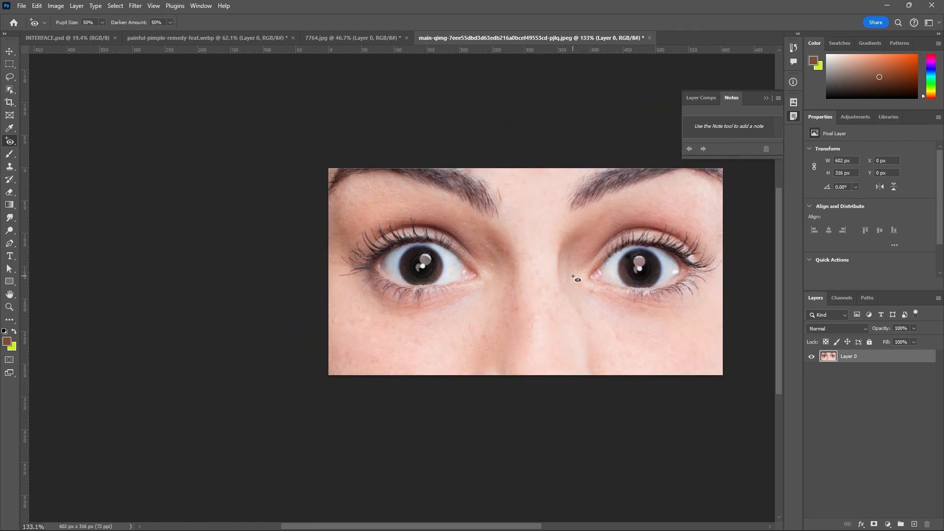
scroll(517, 265, "down", 2)
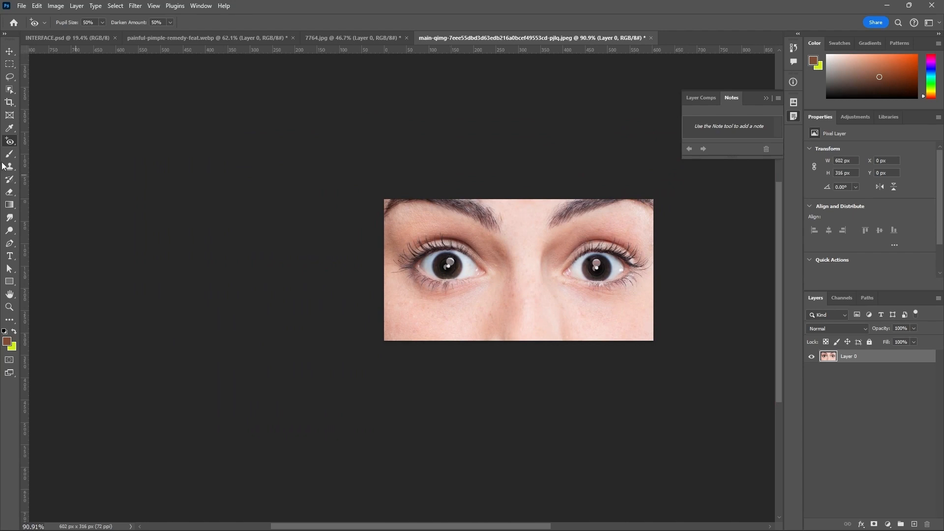
Step: Switch the healing tool group back to the Spot Healing Brush and activate the Move tool
right_click(9, 143)
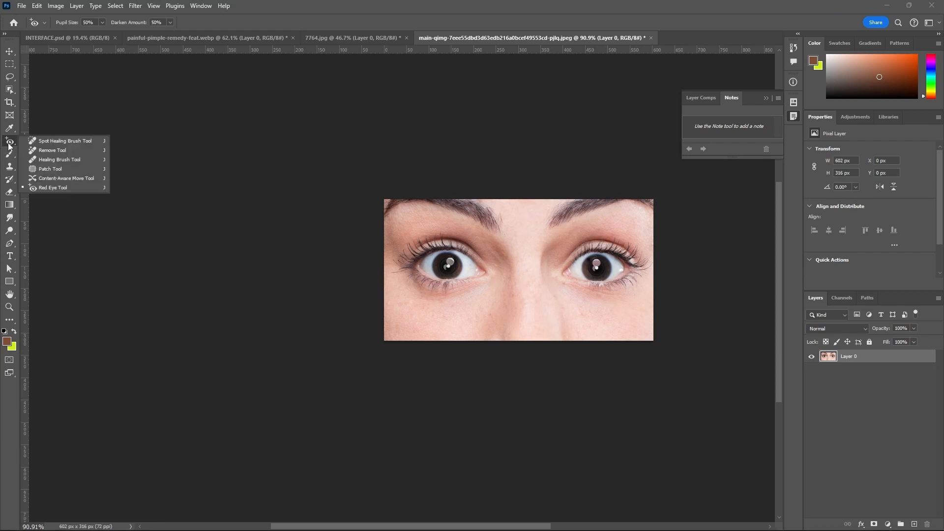
left_click(32, 141)
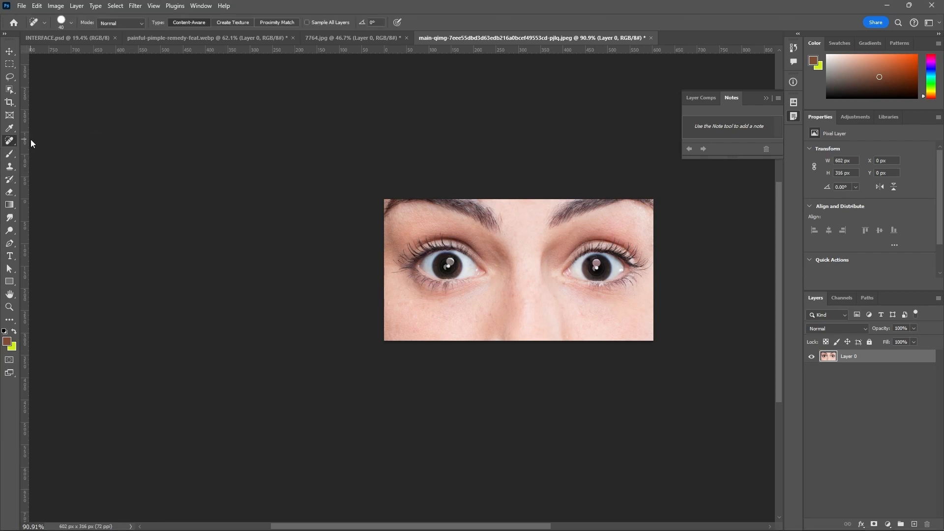
left_click(11, 52)
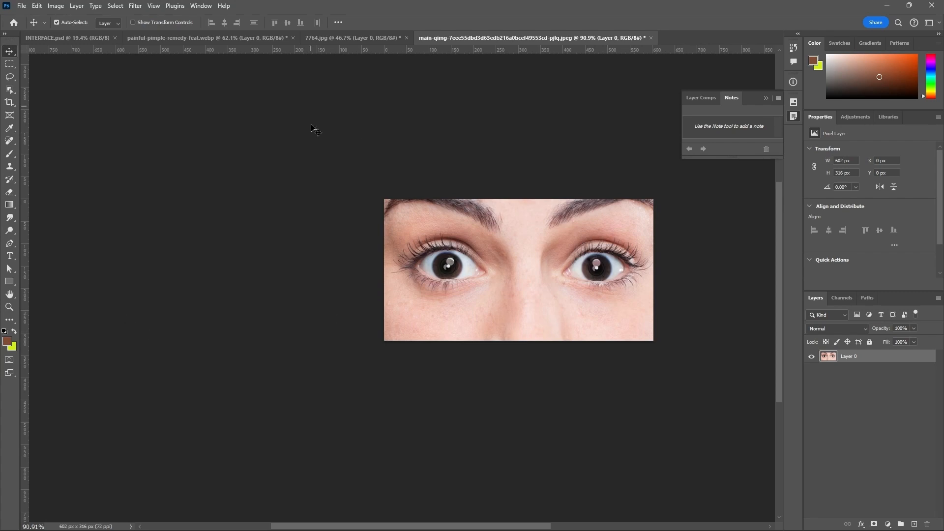
scroll(652, 279, "up", 2)
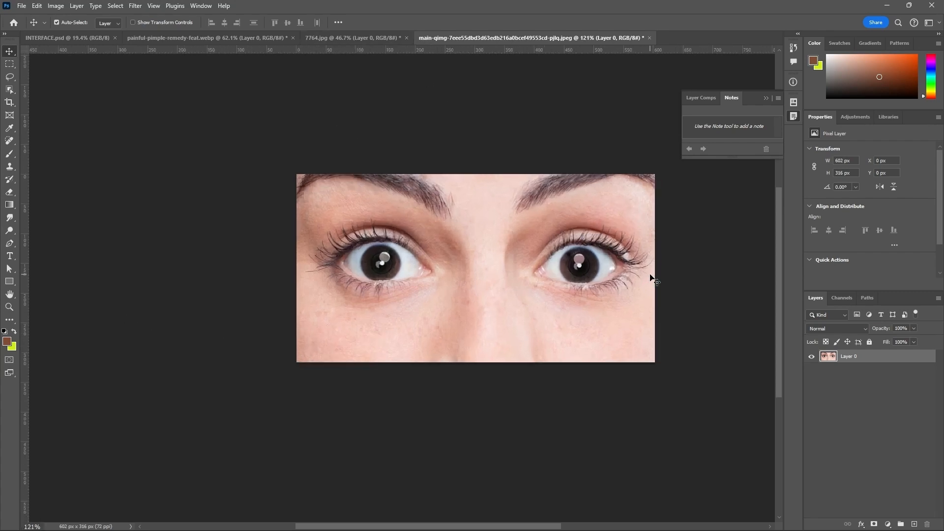